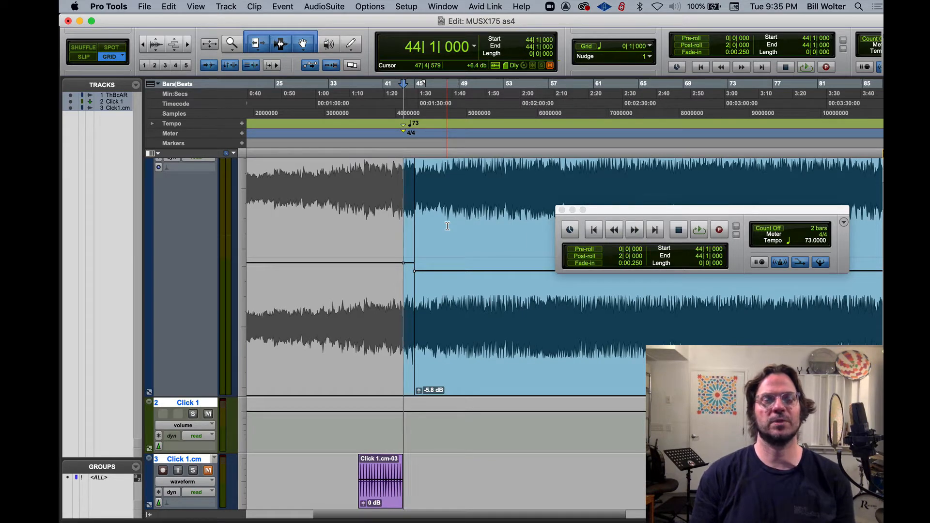
Move the floating Transport window up off the audio waveform and select the song clip that ends at bar 44
scroll(212, 199, "up", 3)
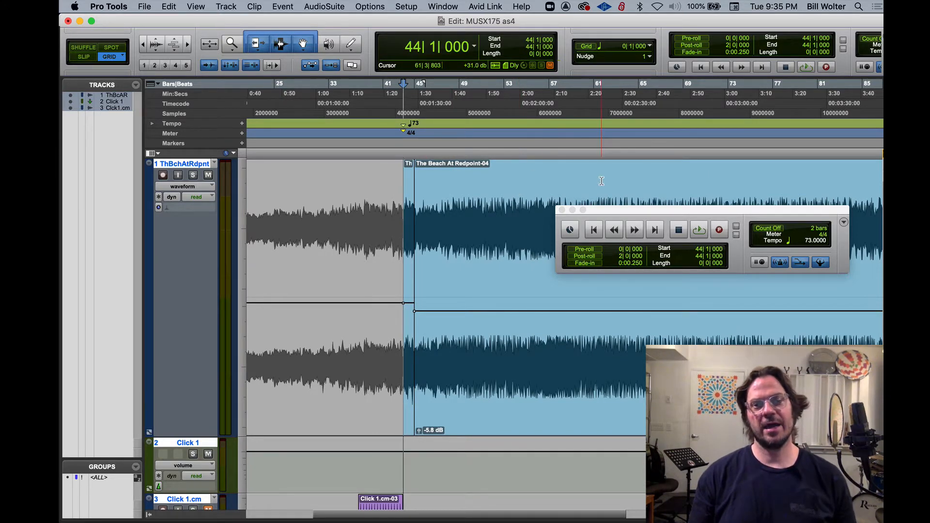
left_click_drag(612, 209, 616, 82)
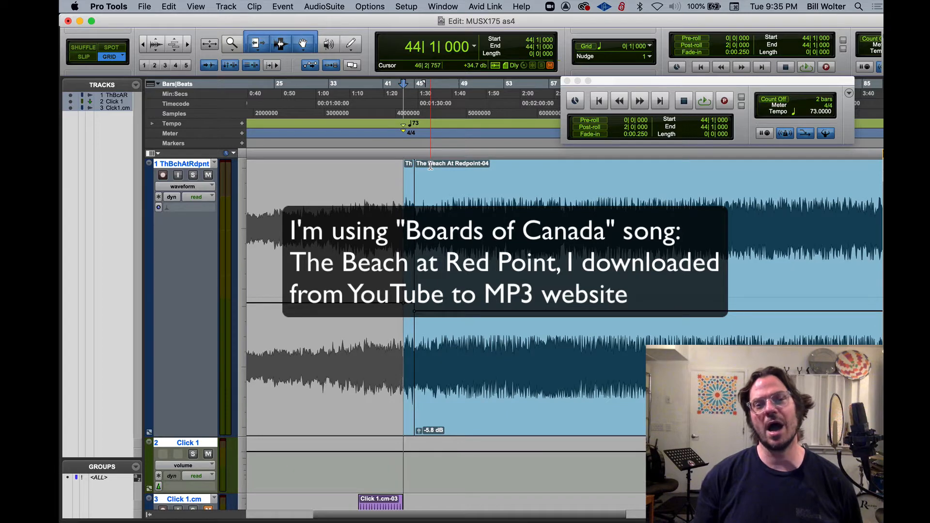
left_click(376, 184)
double_click(374, 224)
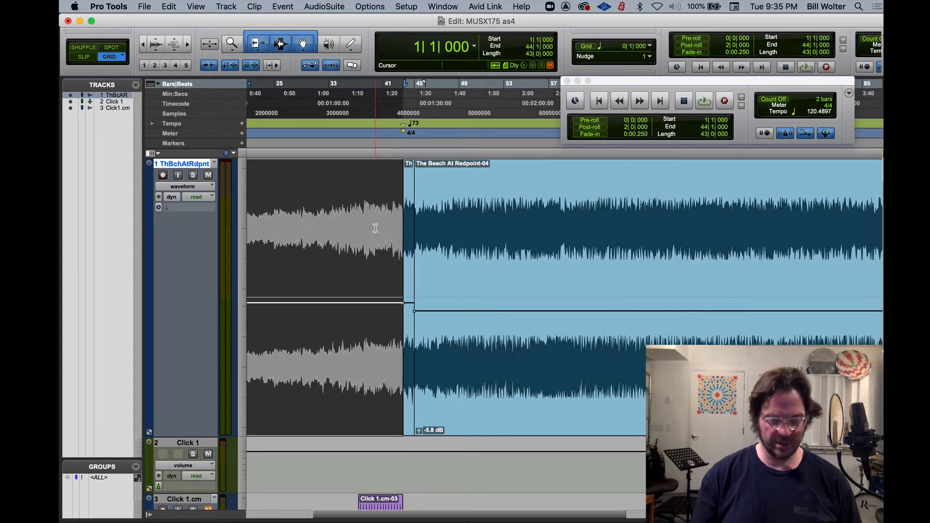
Play the song from 27|3|000 and mute the Click 1 track during playback
left_click(291, 135)
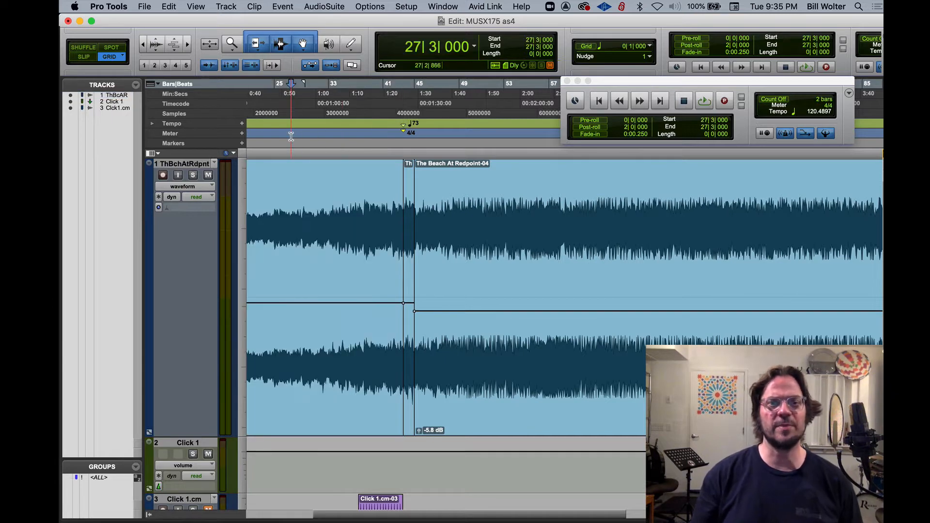
key("space")
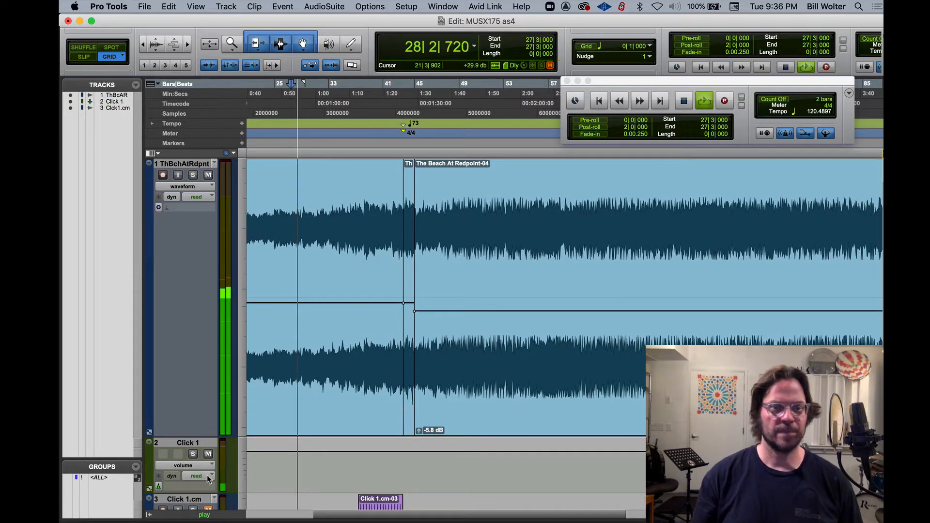
left_click(207, 454)
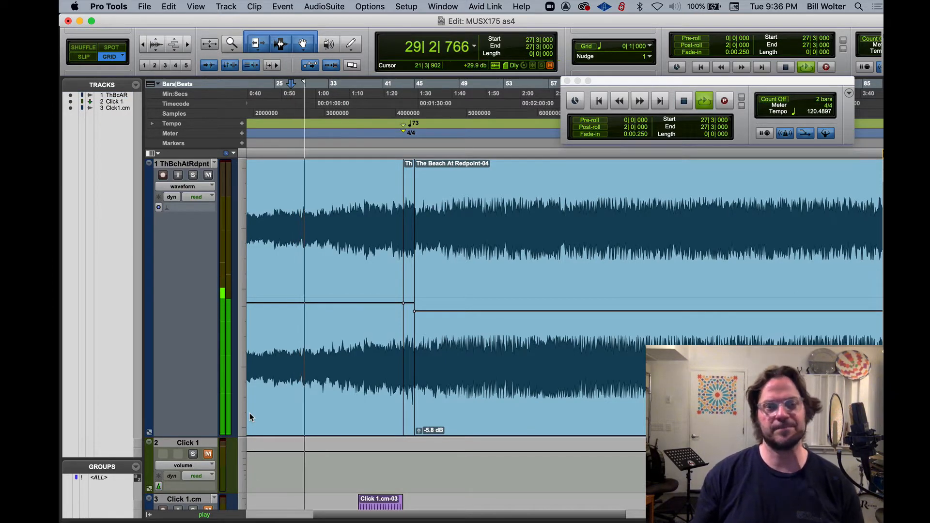
key("space")
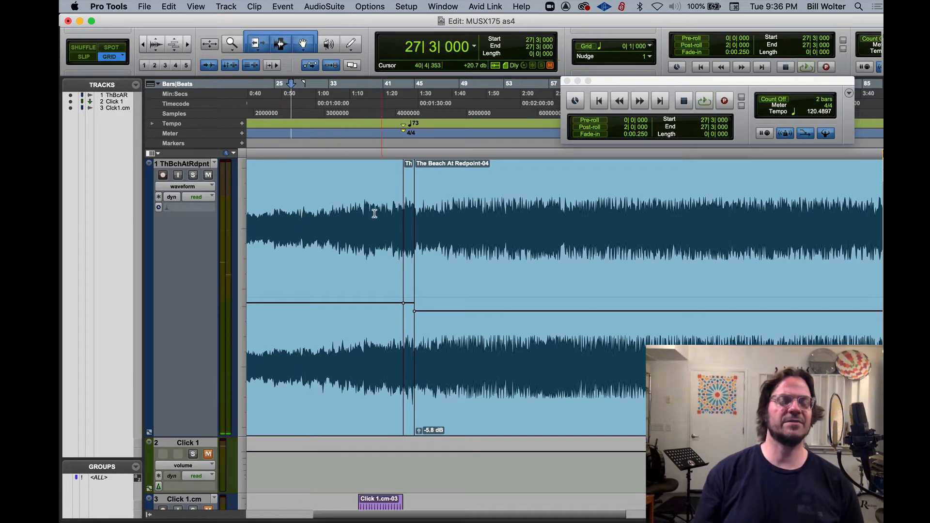
Listen to the song from 42|4|000 through the short clip that starts at bar 44
left_click(394, 111)
key("space")
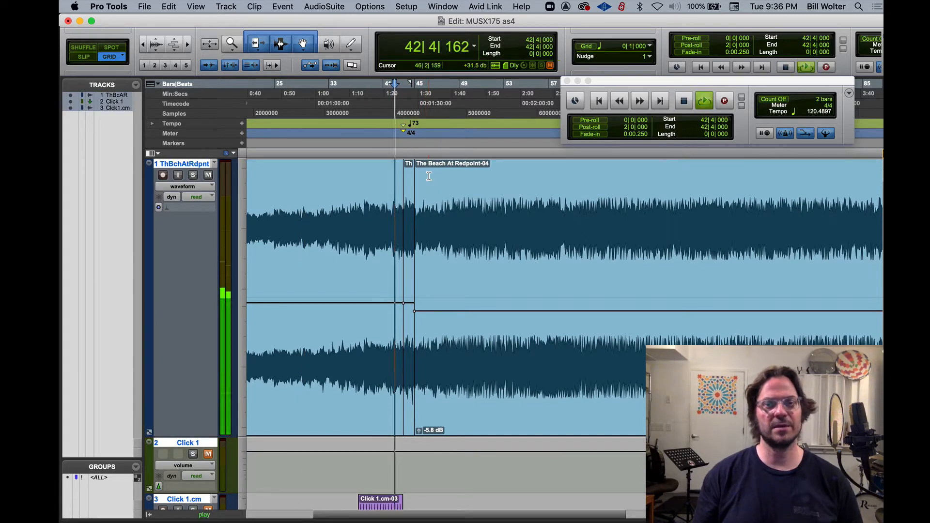
key("t")
key("t")
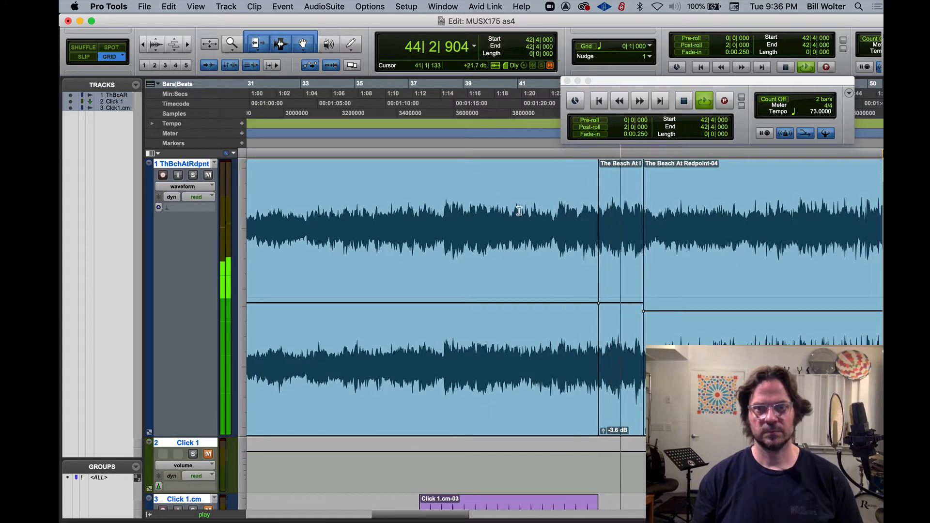
key("space")
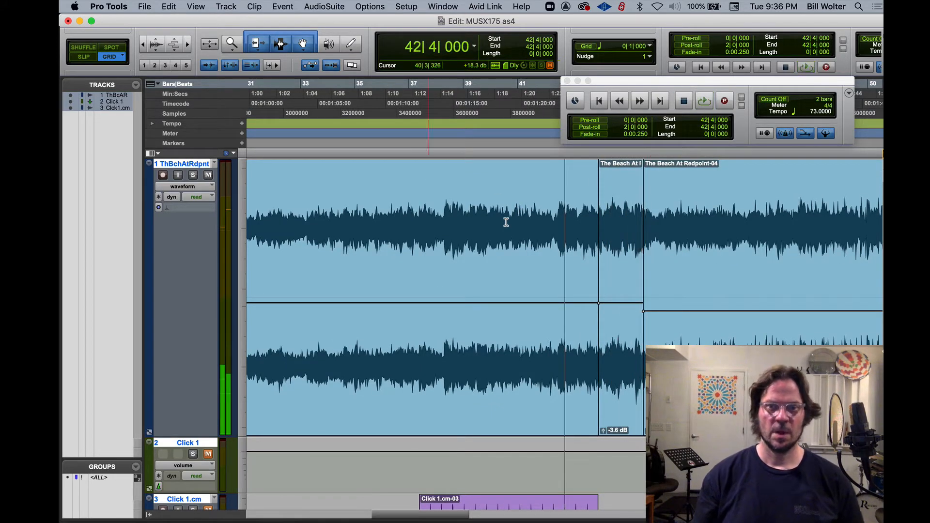
Play the clip The Beach At Redpoint-04 from bar 45 and set its clip gain to -6.0 dB
left_click(683, 329)
key("space")
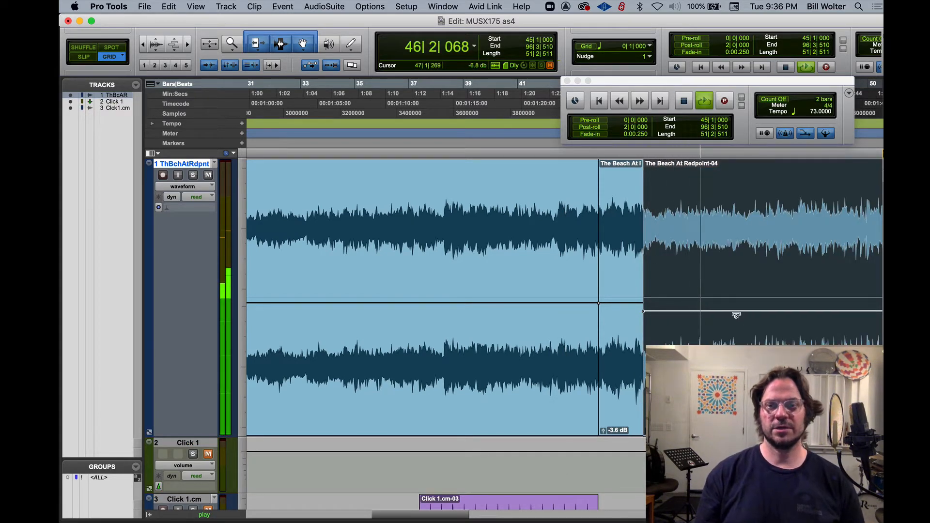
mouse_move(736, 311)
left_mouse_down()
mouse_move(737, 324)
mouse_move(736, 311)
left_mouse_up()
key("space")
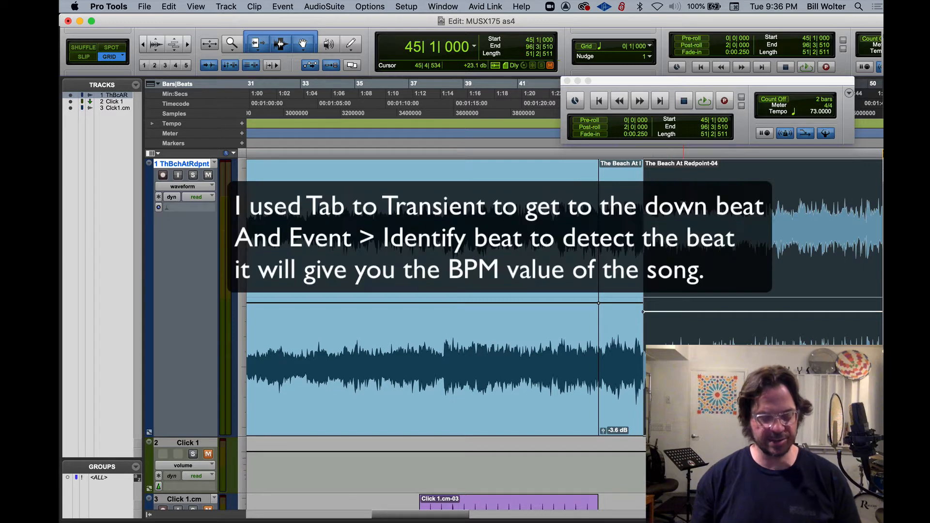
Listen to the song from 45|2|000 for the next downbeat and place the edit cursor at 46|1|000
key("t")
key("t")
key("t")
key("t")
key("t")
key("t")
key("r")
key("r")
key("r")
key("r")
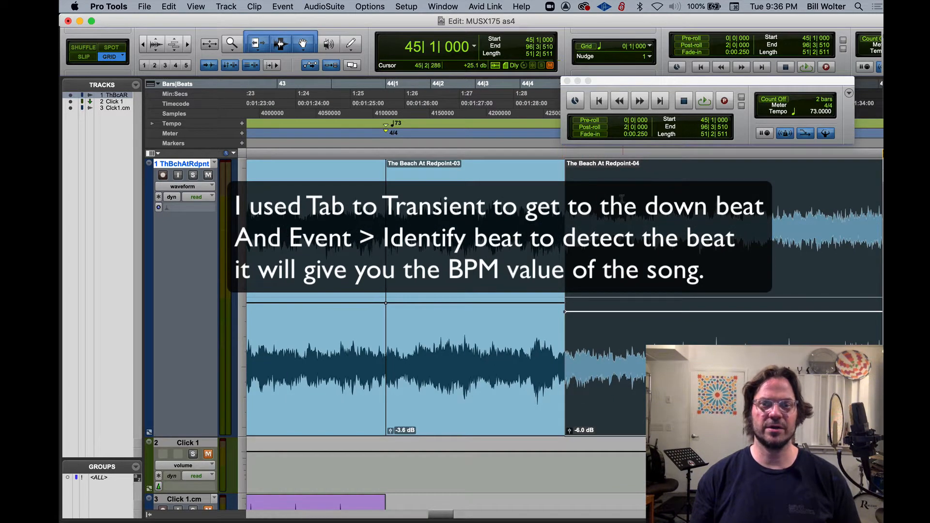
left_click(600, 192)
key("space")
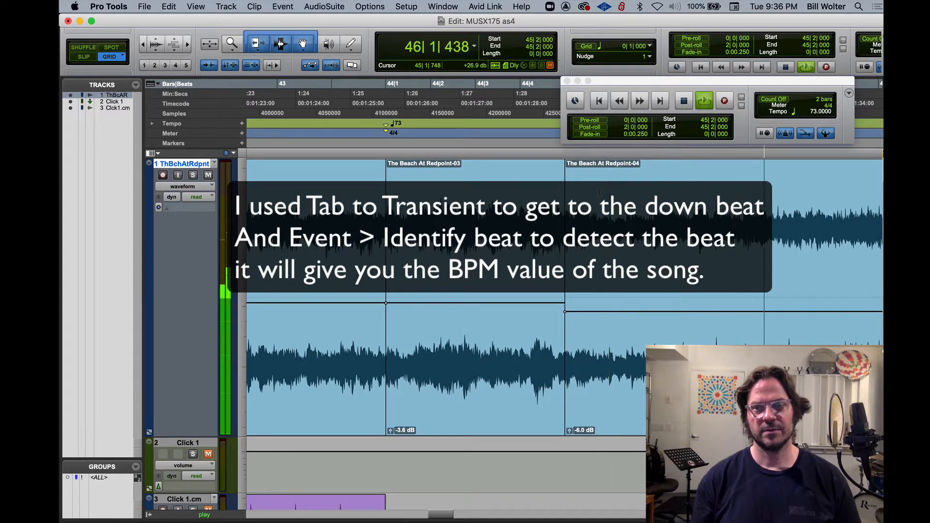
key("space")
key("Tab")
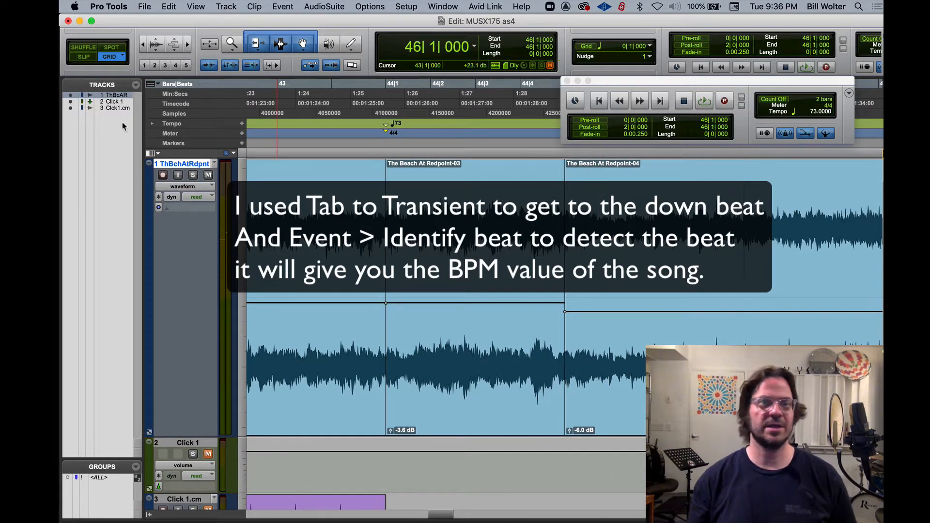
Switch to Slip mode and step through the transients from bar 45 to the downbeat at 45|4|959
left_click(94, 57)
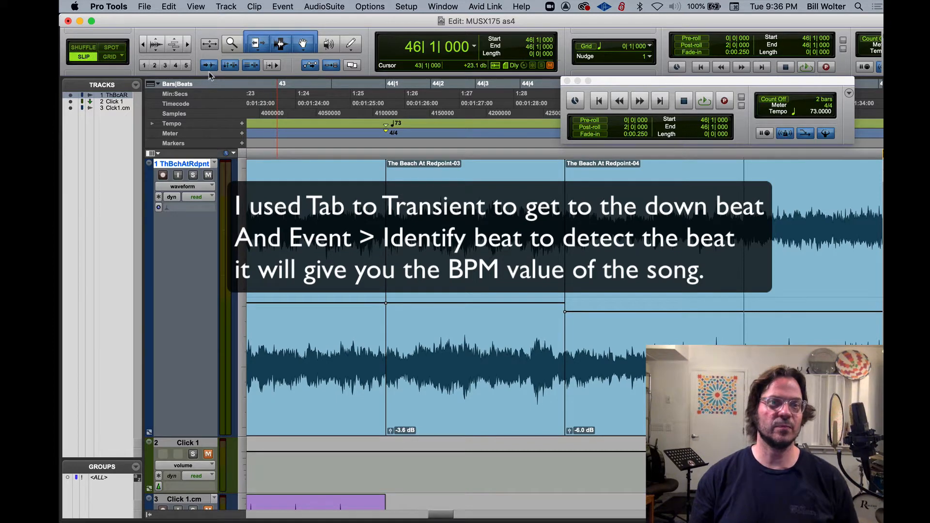
left_click(680, 220)
key("Tab")
key("Tab")
key("Tab")
key("Tab")
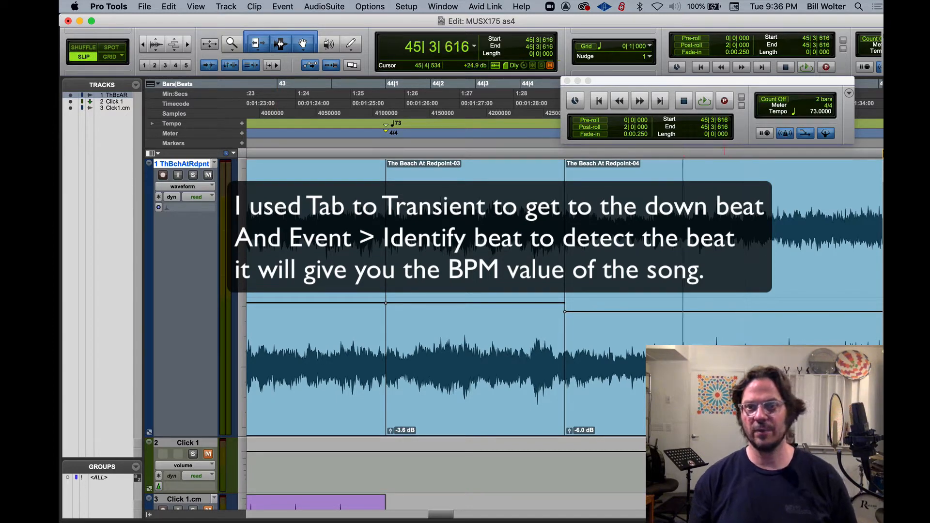
key("Tab")
key("Tab")
key("Tab")
key("Tab")
key("Tab")
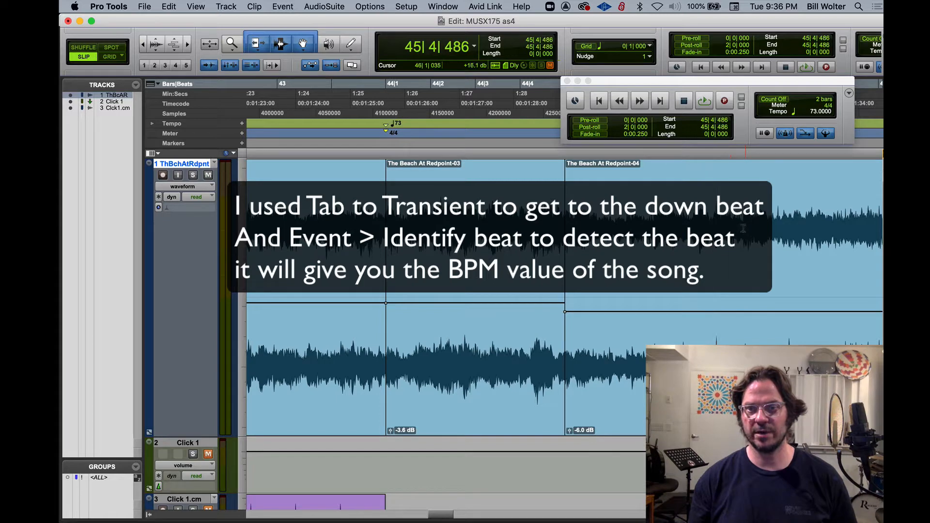
key("Tab")
Play the song from the transient just before bar 46 to check that it falls on the downbeat
key("space")
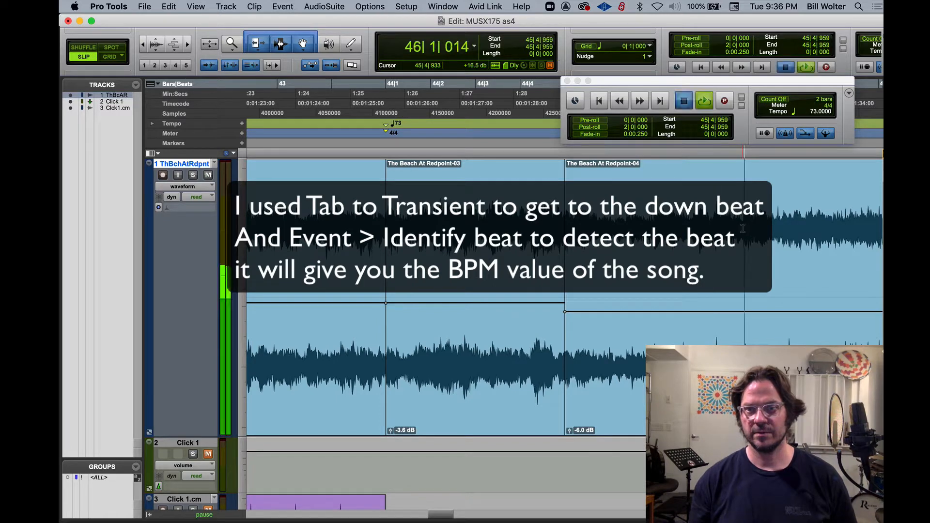
key("space")
key("space")
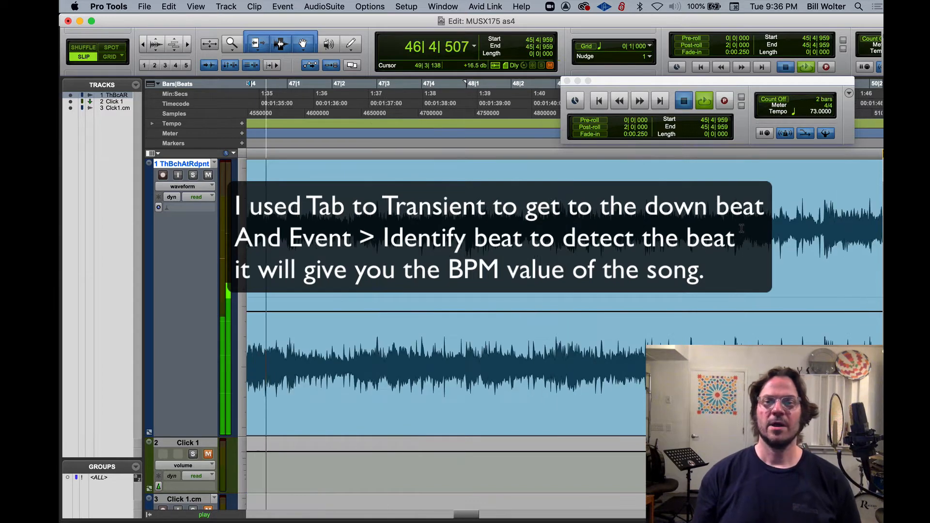
key("space")
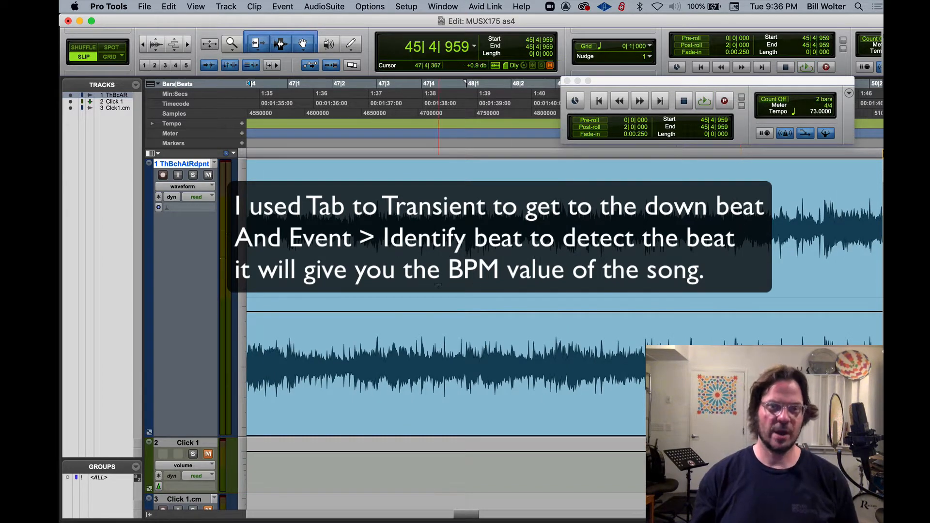
scroll(437, 286, "left", 10)
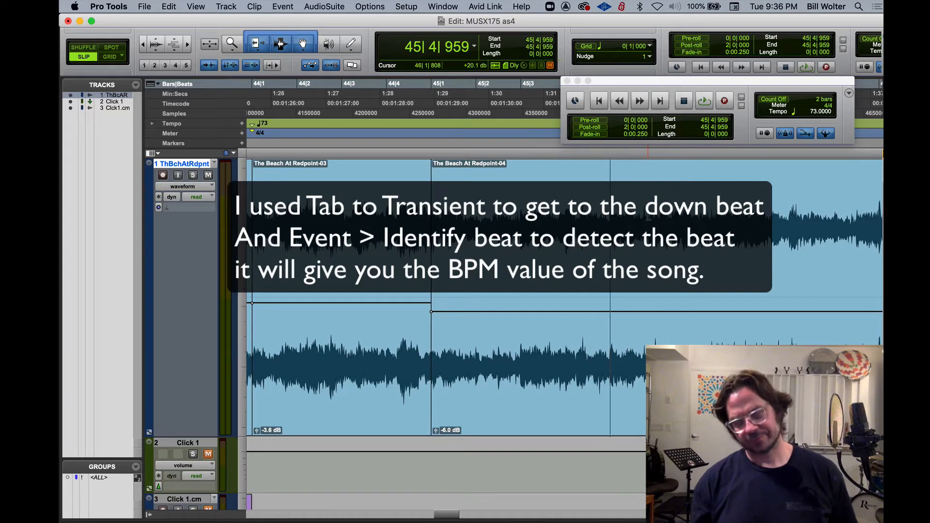
key("r")
key("r")
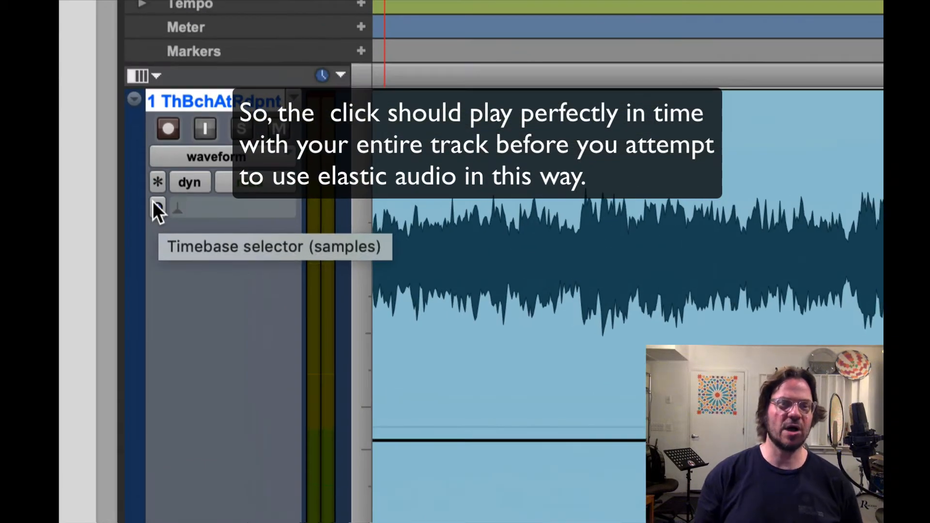
Change the timebase of the song's audio track, ThBchAtRdpnt, from Samples to Ticks
left_click(158, 208)
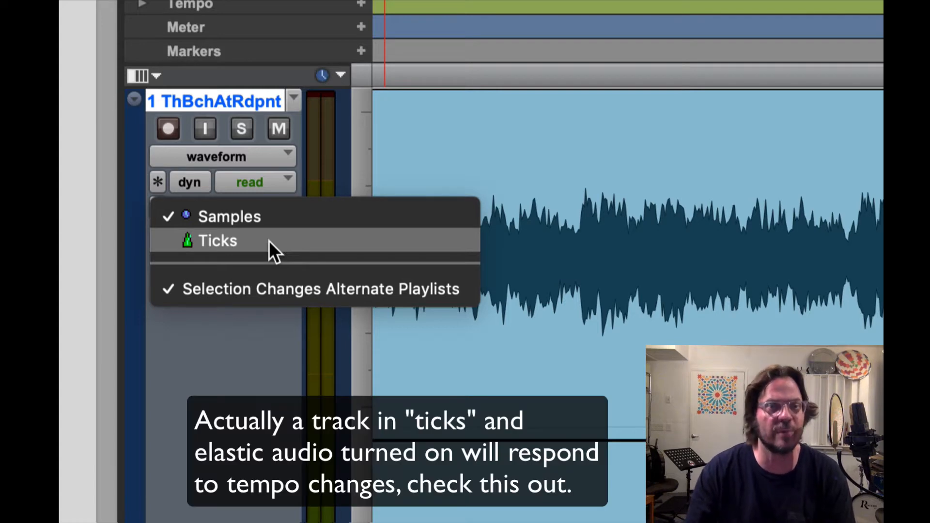
left_click(269, 240)
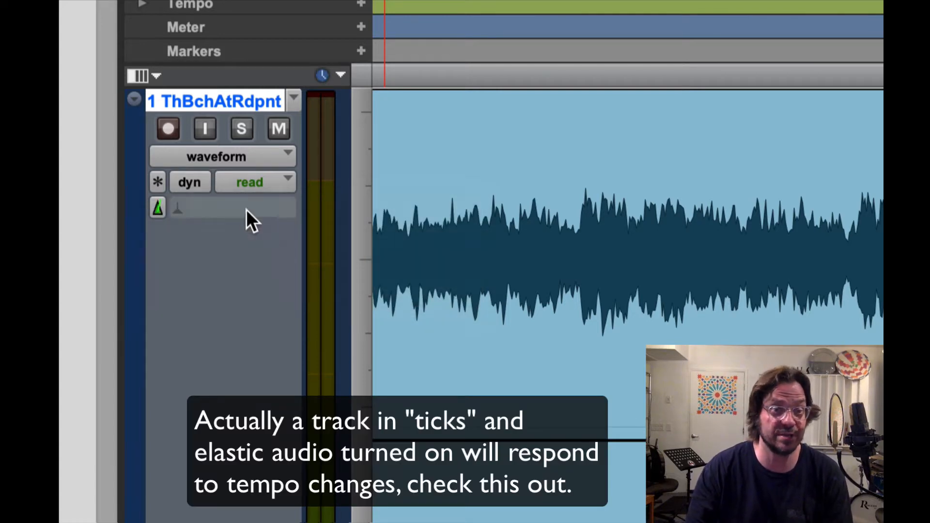
left_click(160, 207)
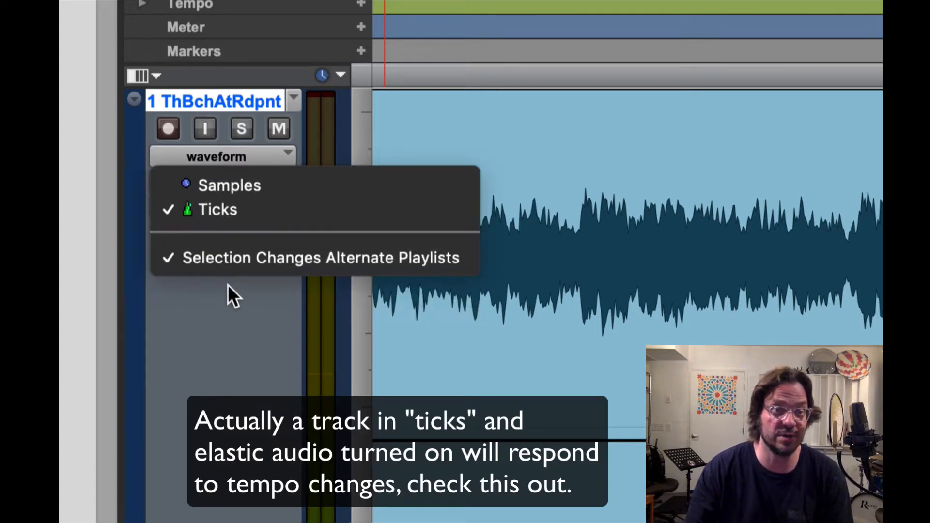
left_click(118, 178)
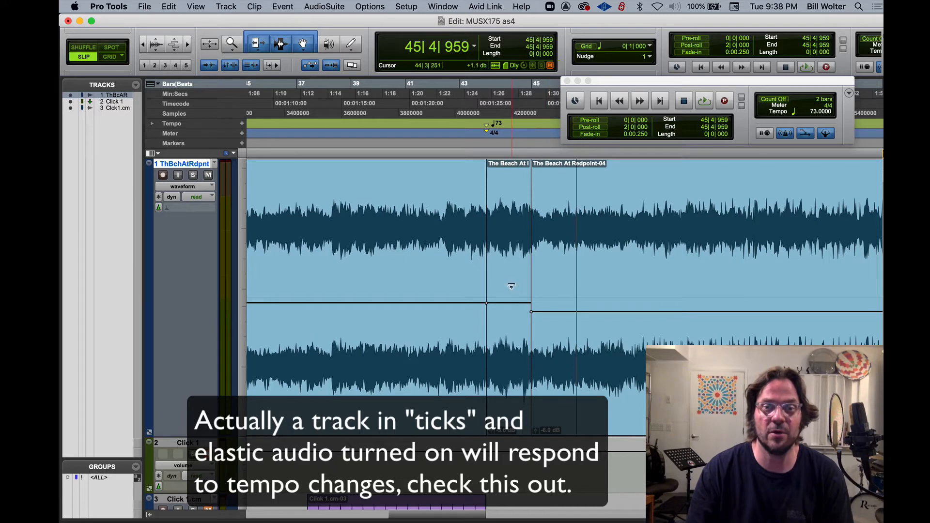
Switch back to Grid mode and move the Transport window aside to uncover the timeline around bar 44
left_click(109, 57)
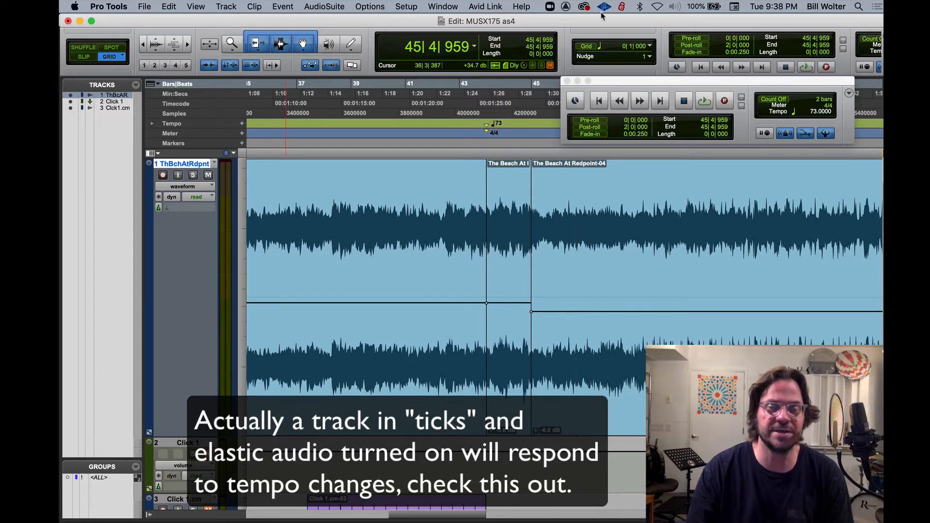
left_click_drag(627, 81, 829, 59)
scroll(487, 221, "right", 5)
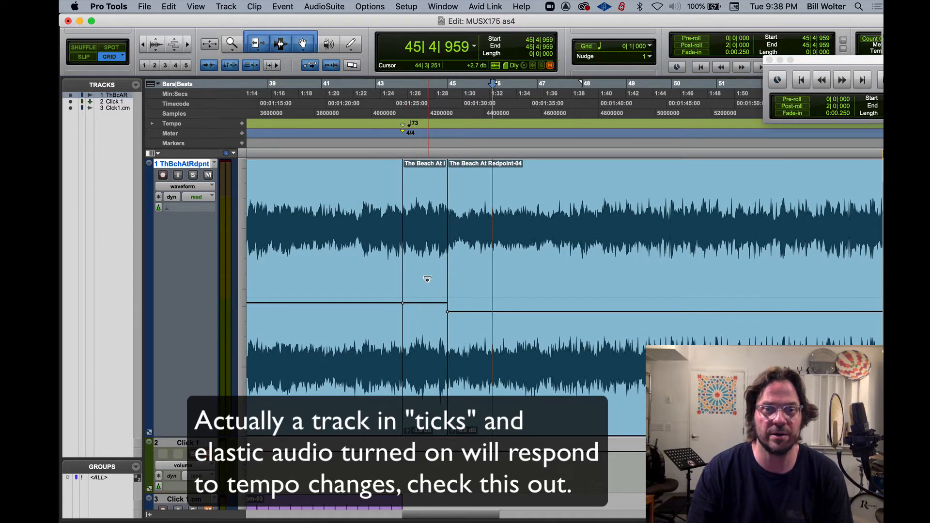
Select the one-bar clip from bar 44 to bar 45 and play it to check the bar's length
left_click(428, 396)
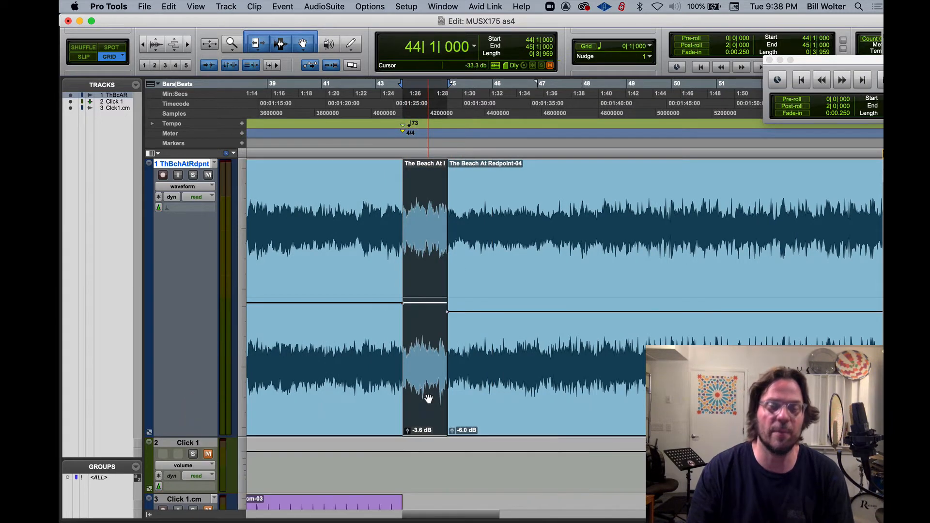
key("space")
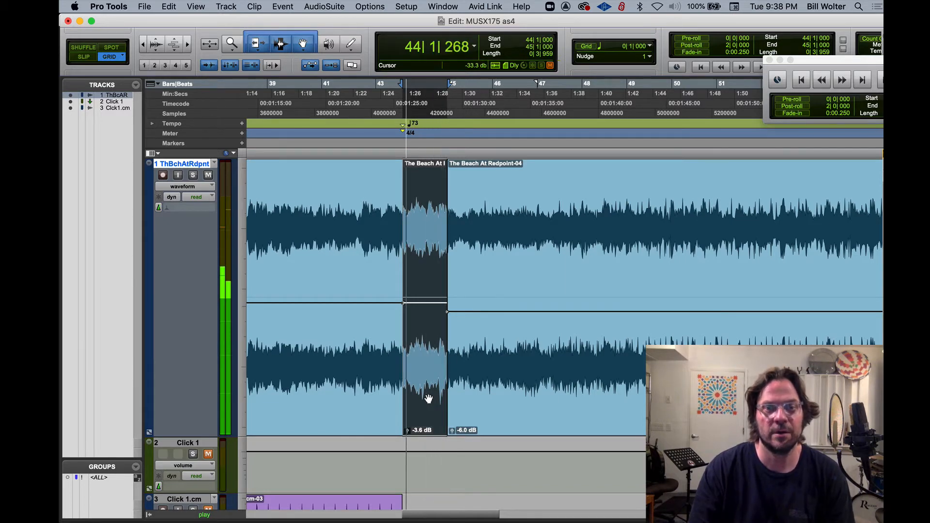
key("space")
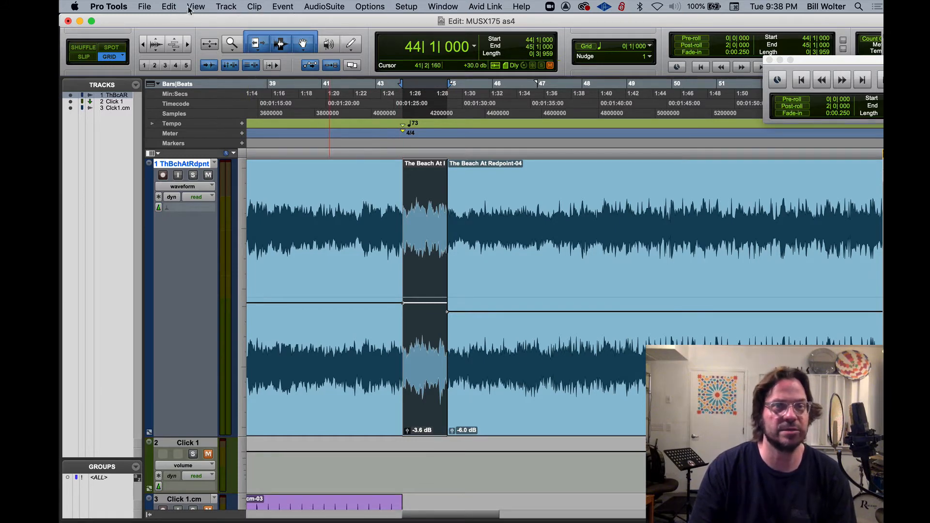
Use Identify Beat to mark the selected bar as 44|1|000 to 45|1|000 in 4/4
left_click(279, 6)
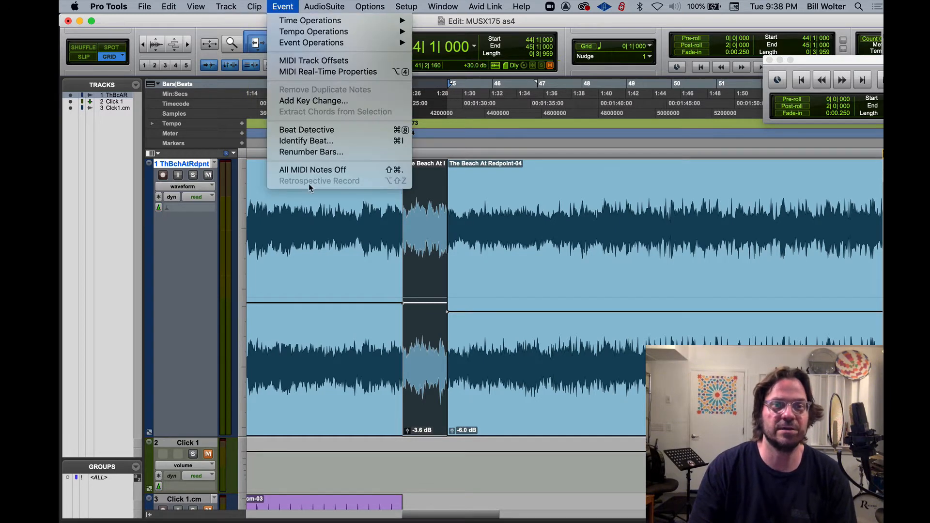
left_click(308, 146)
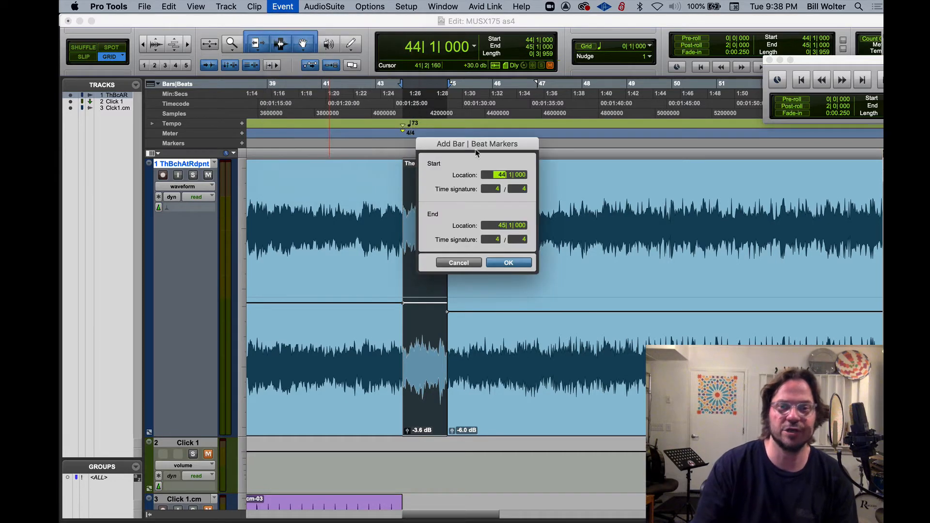
left_click_drag(474, 147, 515, 155)
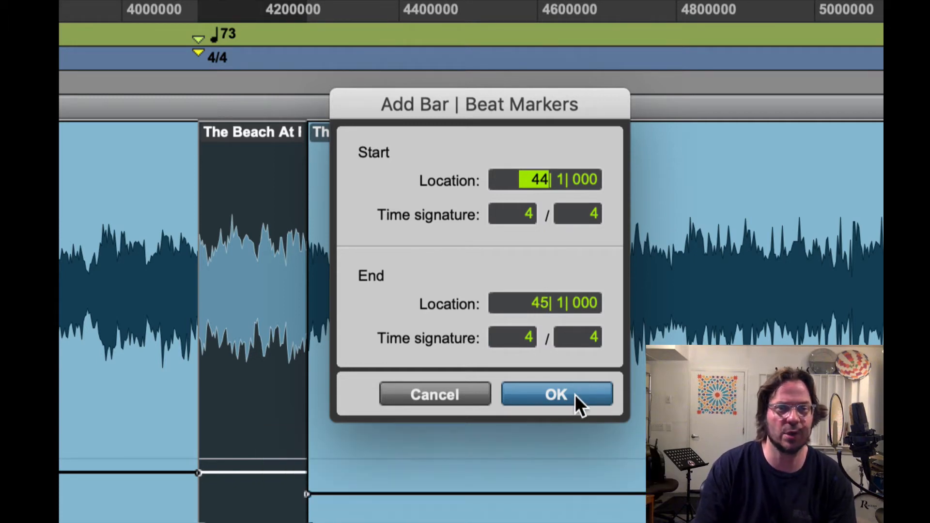
left_click(554, 394)
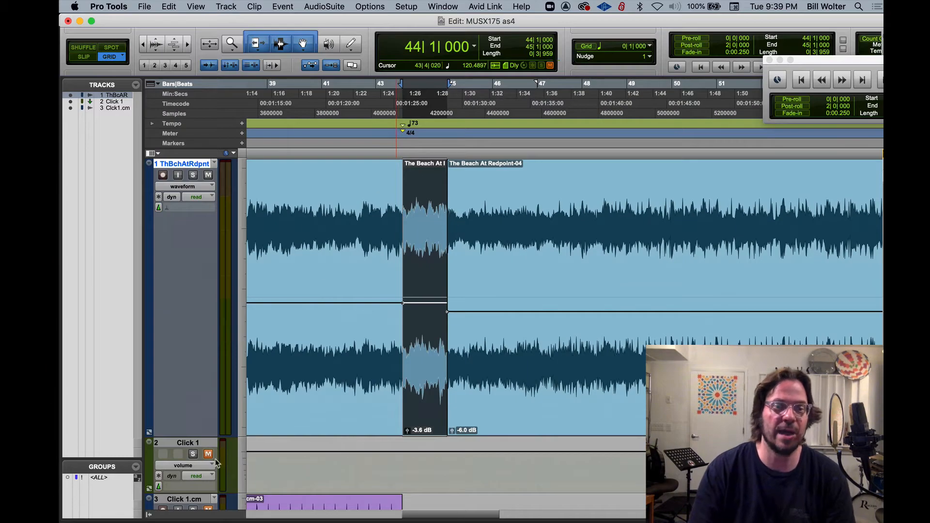
Unmute the Click 1 track, play the selected bar against the click, and lower its clip gain to -5.8 dB
left_click(208, 454)
key("space")
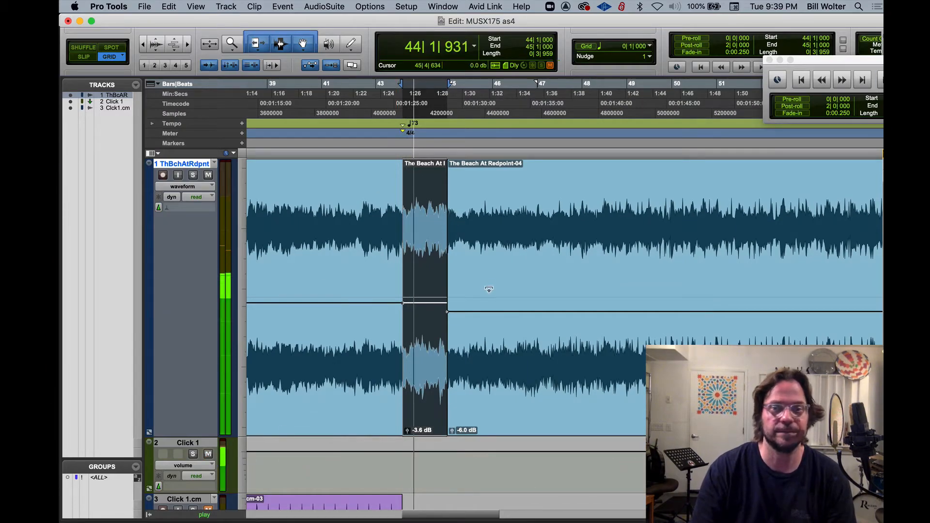
left_click_drag(434, 303, 434, 316)
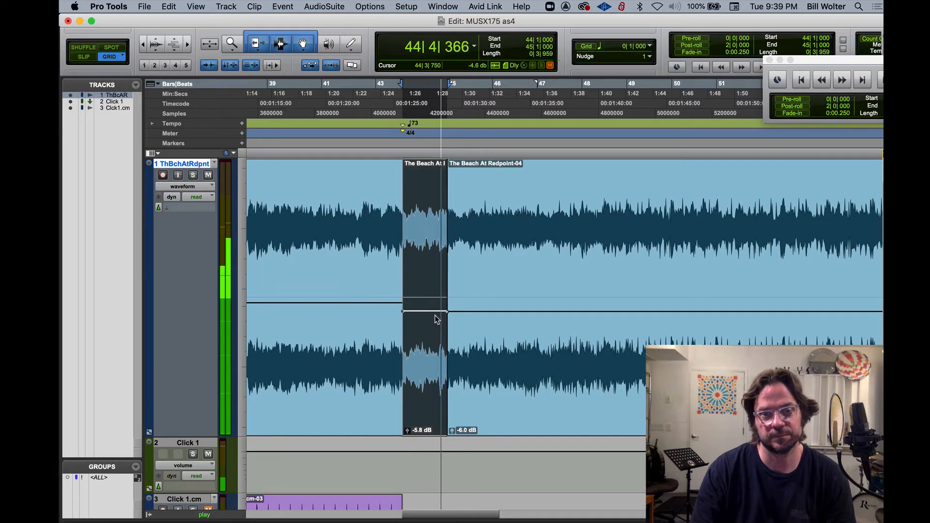
key("space")
Play the song with the click from 48|4|000 and lower the gain of the final clip, The Beach At Redpoint-04, to -14.3 dB
left_click(630, 132)
key("space")
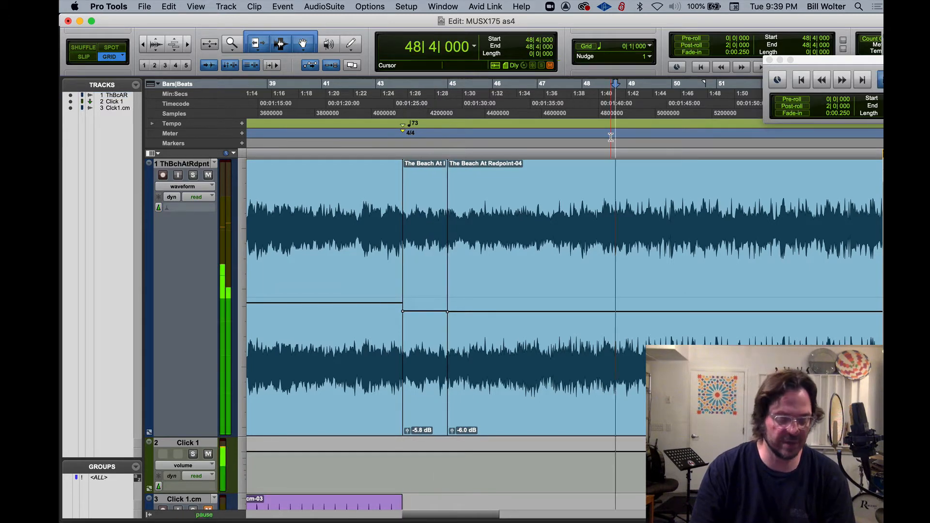
key("super+bracketleft")
key("super+bracketleft")
key("super+bracketleft")
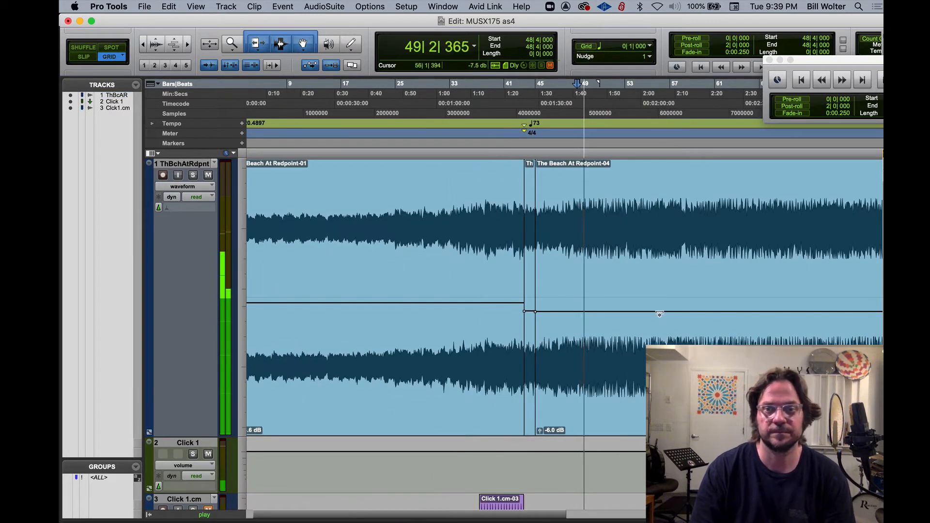
left_click_drag(657, 310, 657, 343)
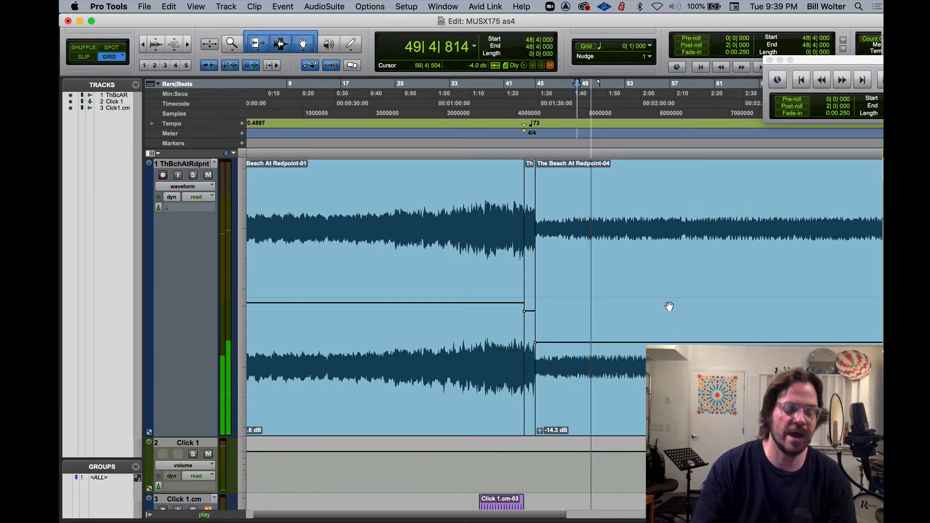
Check the click against the song from 71|3|000, and set the final clip's gain to -5.8 dB
key("super+bracketleft")
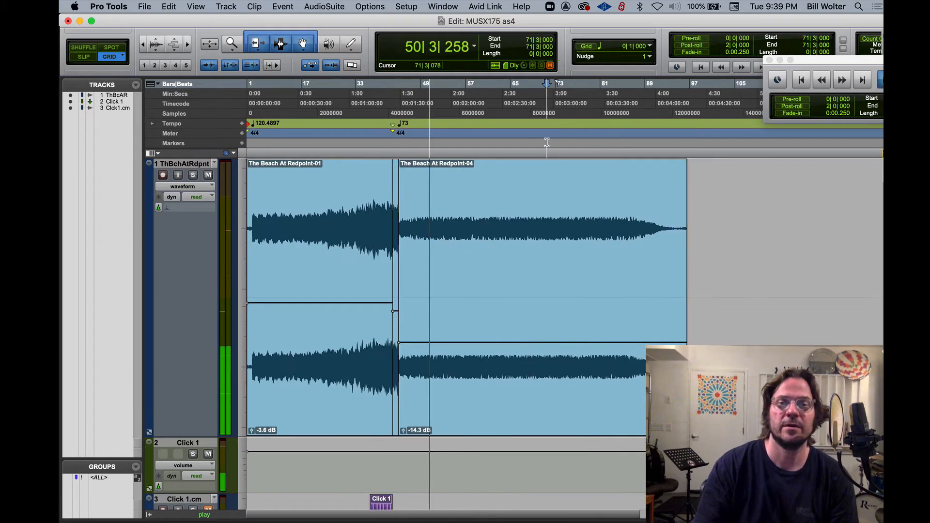
left_click(546, 142)
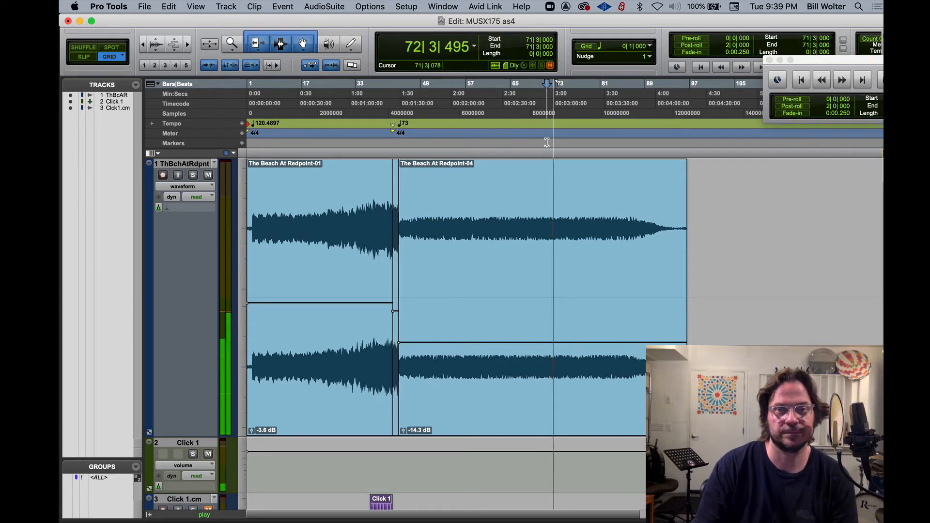
key("space")
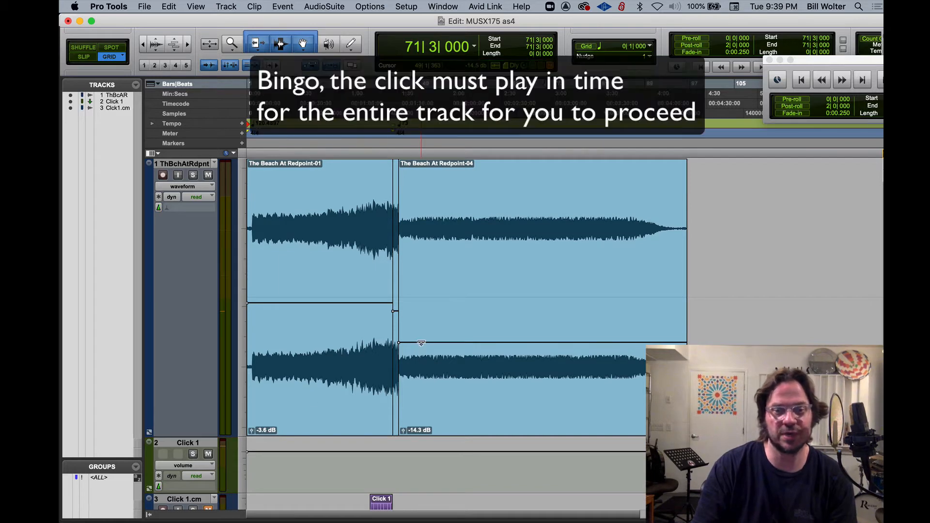
left_click_drag(419, 342, 419, 312)
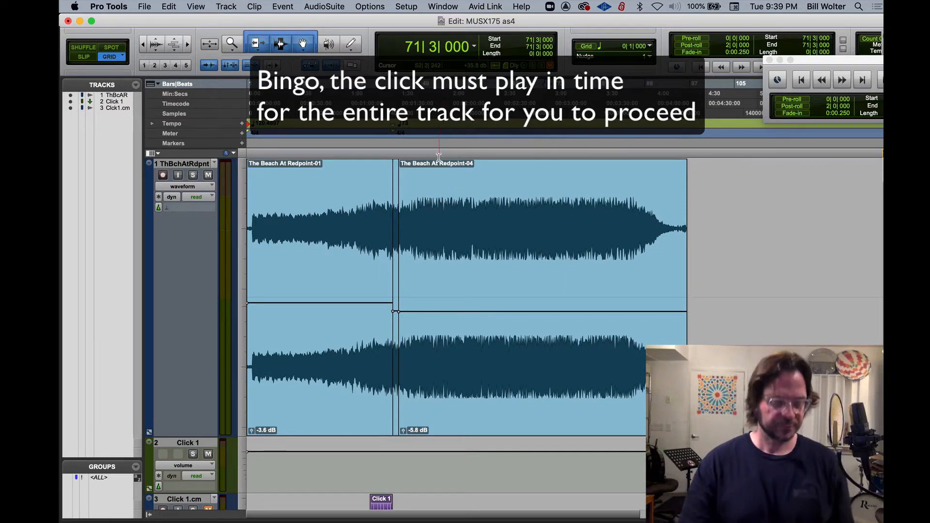
Play the song with the click around bars 46 to 48 to find where the next section starts
left_click(409, 115)
key("t")
key("t")
key("t")
key("t")
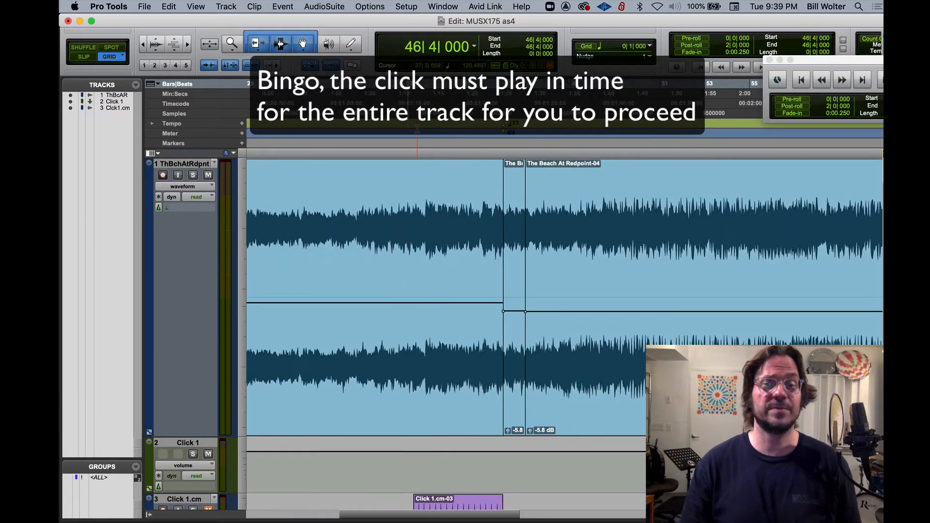
key("space")
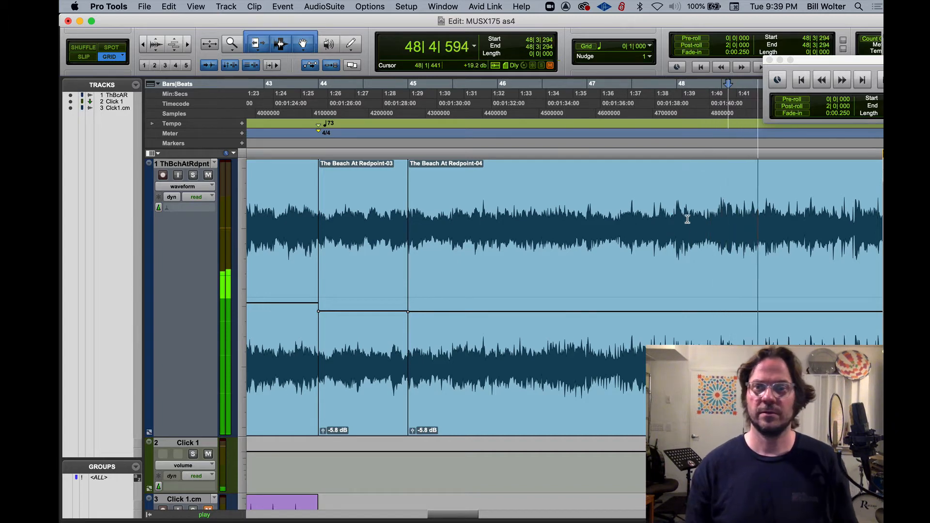
key("space")
Place the edit cursor at 49|1|000 and play from there to check the downbeat
left_click(764, 202)
key("space")
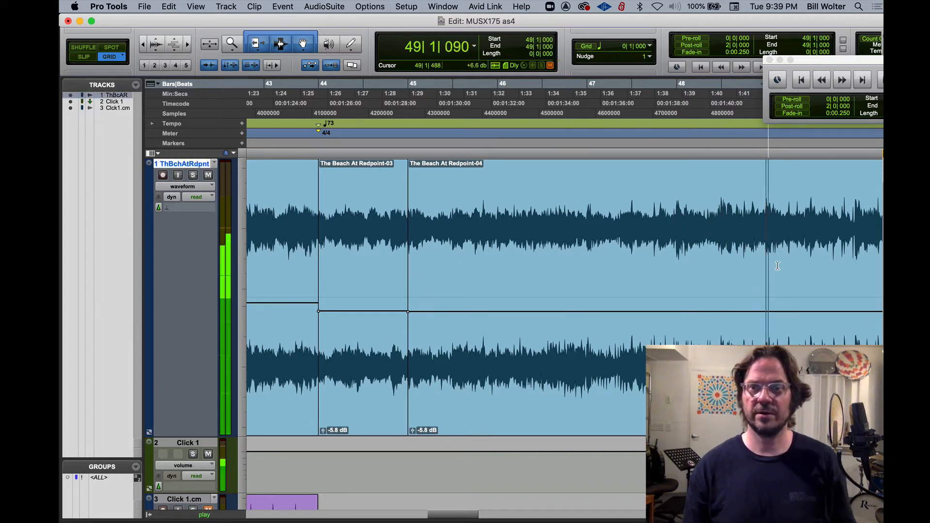
key("super+bracketright")
key("super+bracketleft")
key("space")
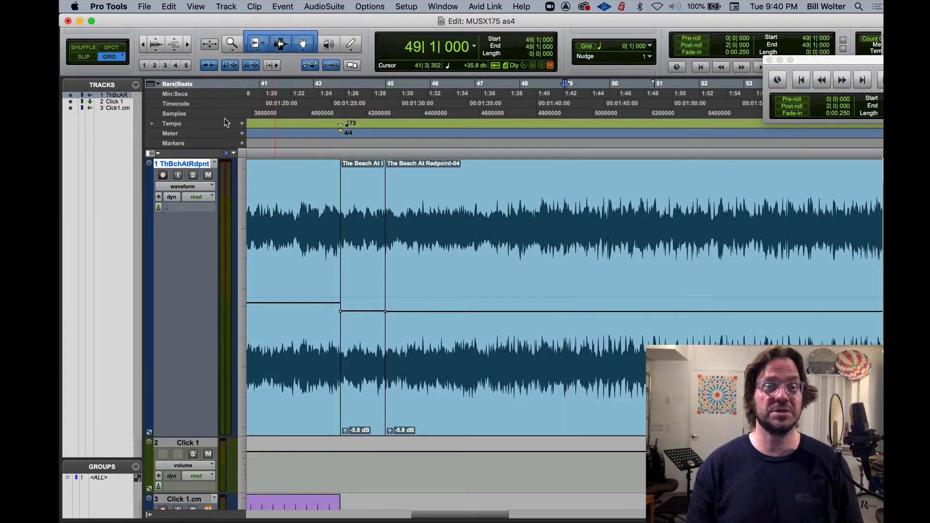
Insert a tempo change to 146 BPM at 49|1|000 and play from there to hear whether the audio follows
left_click(241, 123)
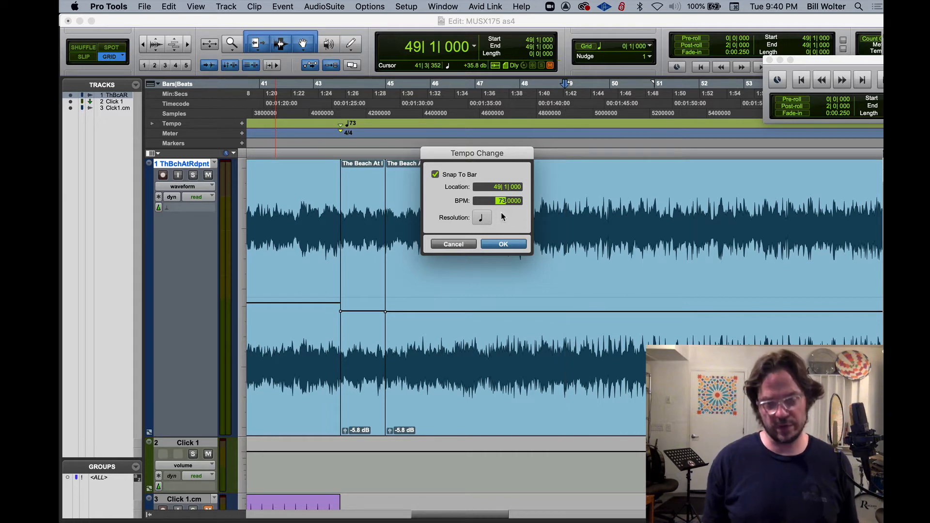
type("146")
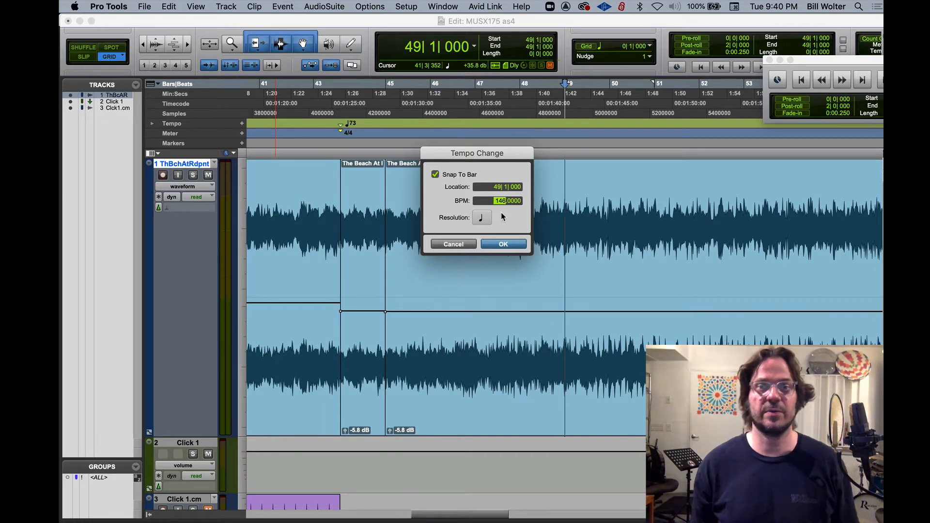
key("Return")
key("space")
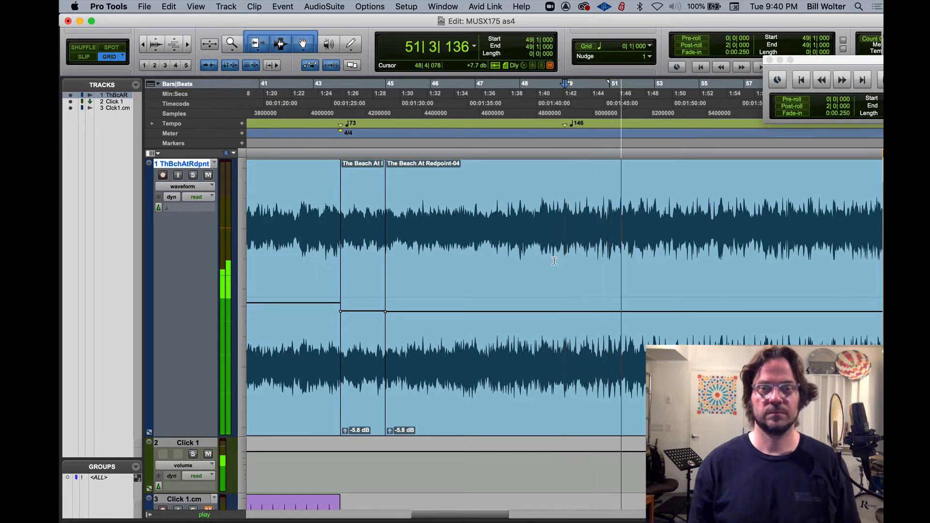
key("space")
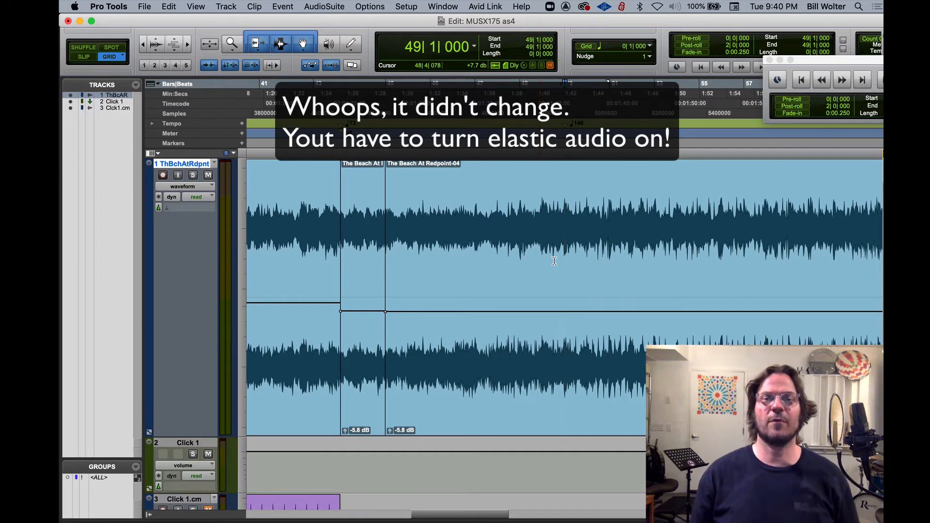
Expand the Tempo ruler to show the tempo graph and play again from bar 49
left_click(152, 124)
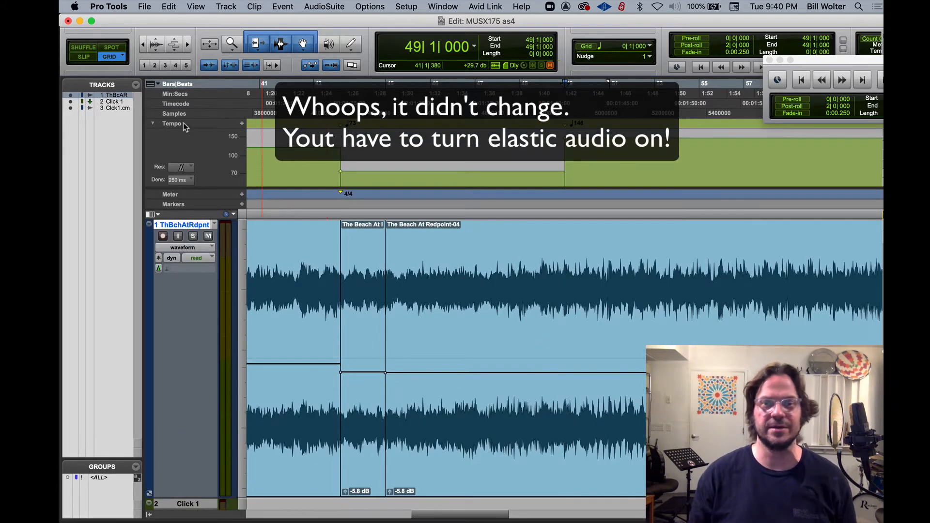
key("space")
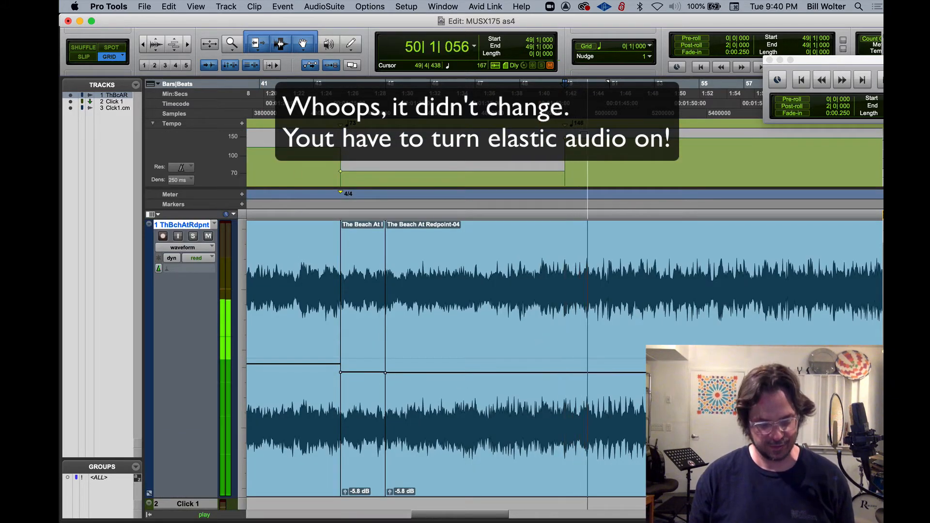
key("r")
key("r")
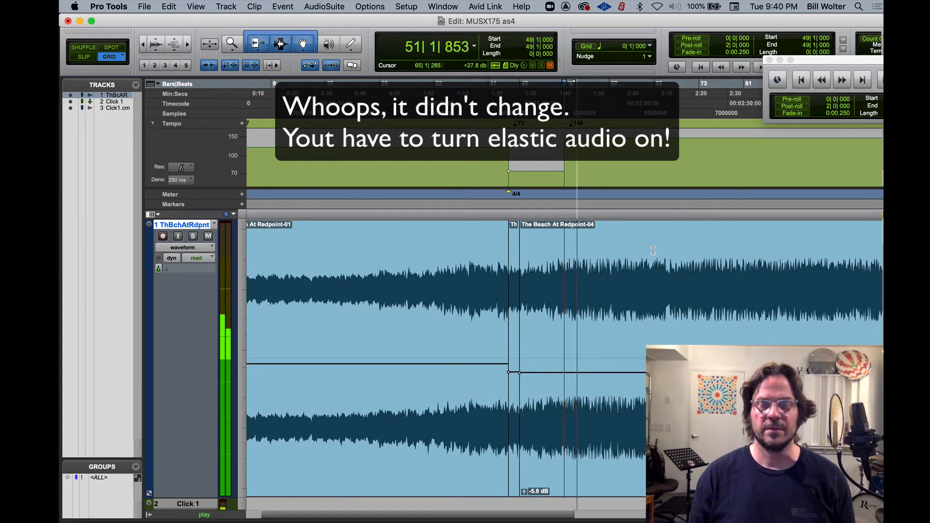
key("space")
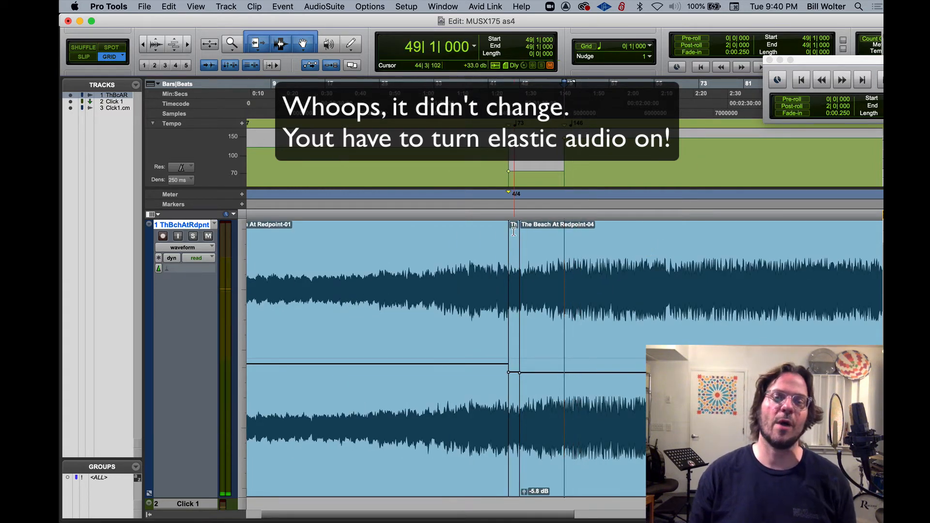
Undo the 146 BPM tempo change, enable Polyphonic elastic audio on the ThBchAtRdpnt track, and play from bar 49
key("super+z")
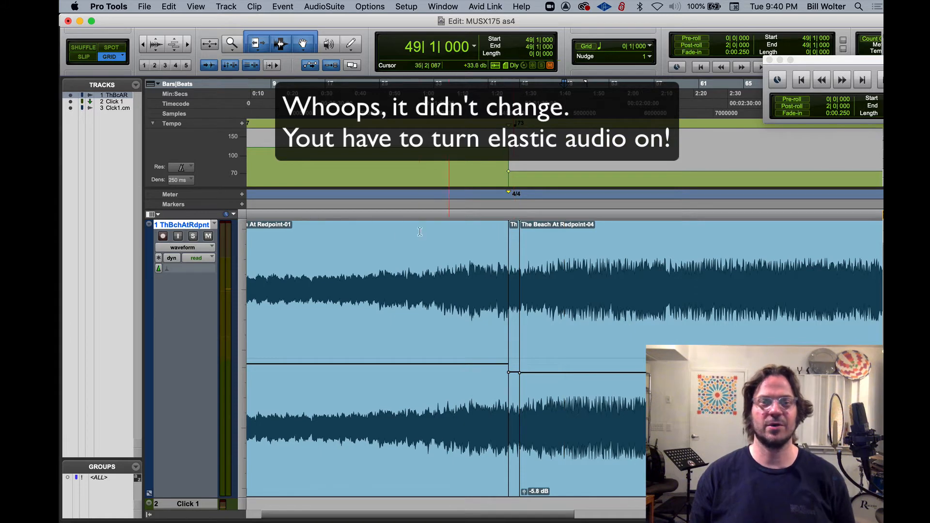
left_click(169, 271)
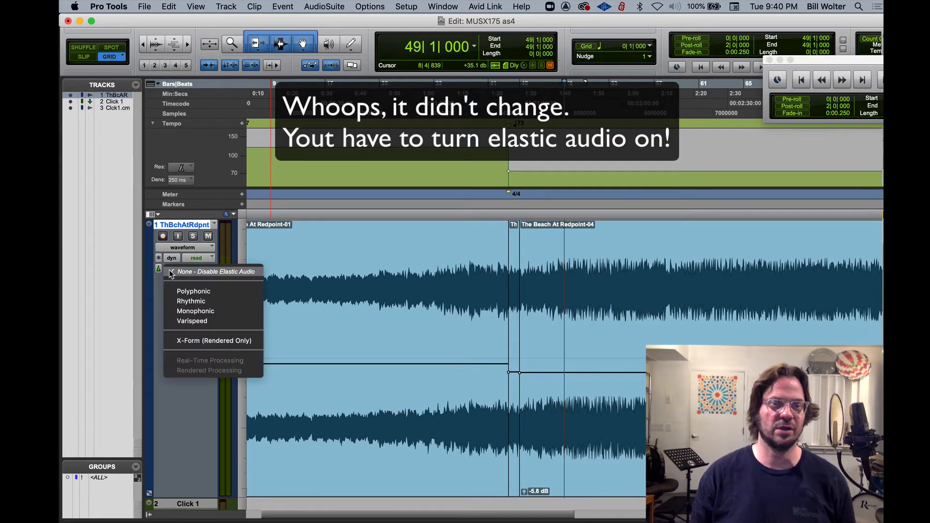
left_click(196, 291)
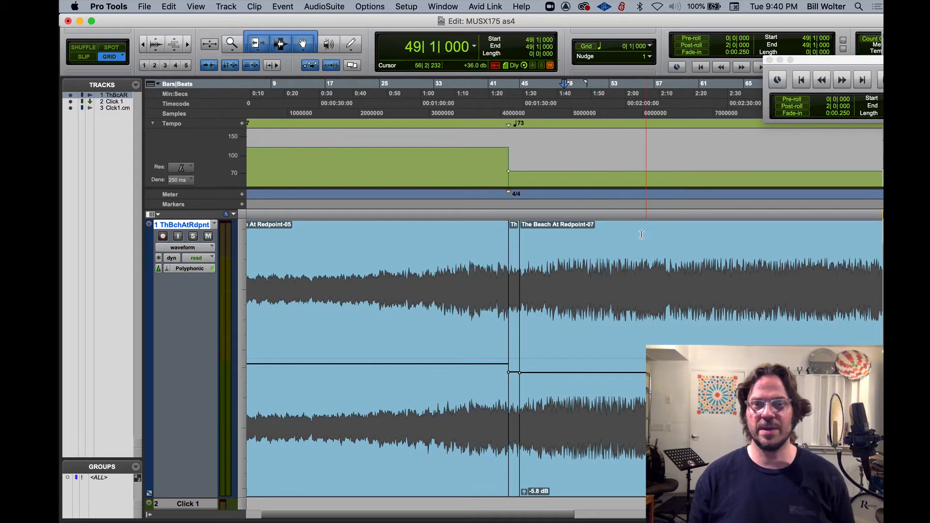
key("space")
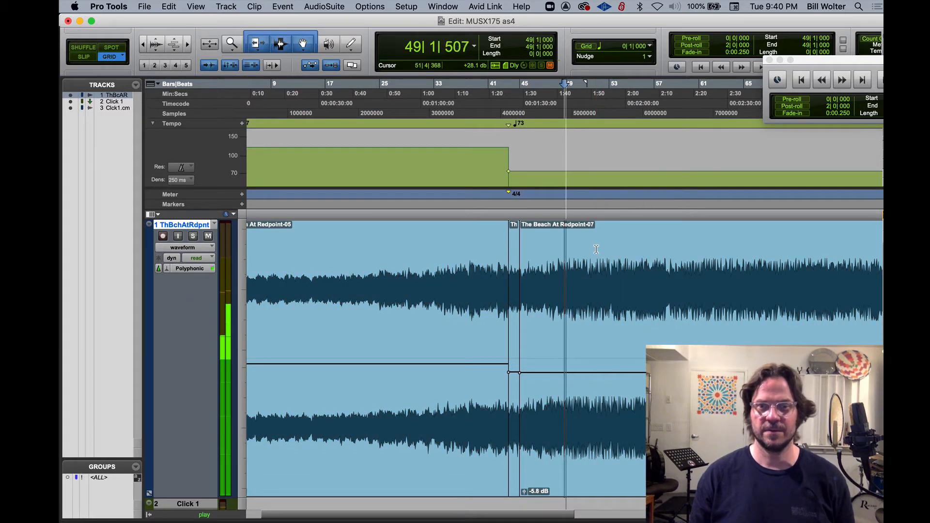
key("space")
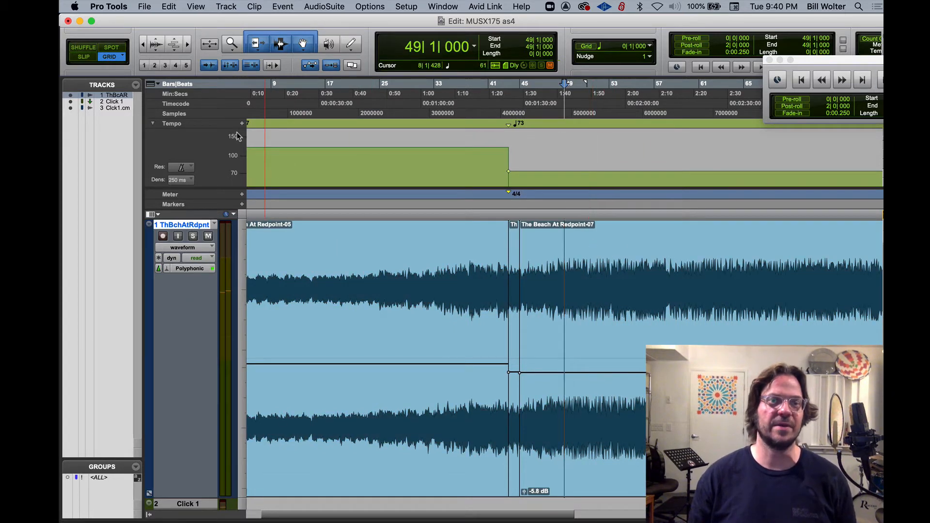
left_click(242, 123)
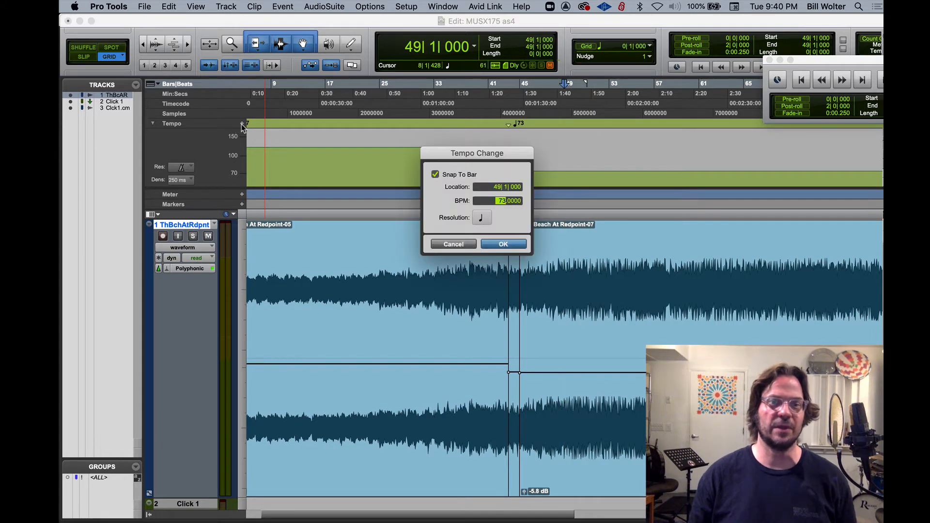
key("Escape")
key("super+i")
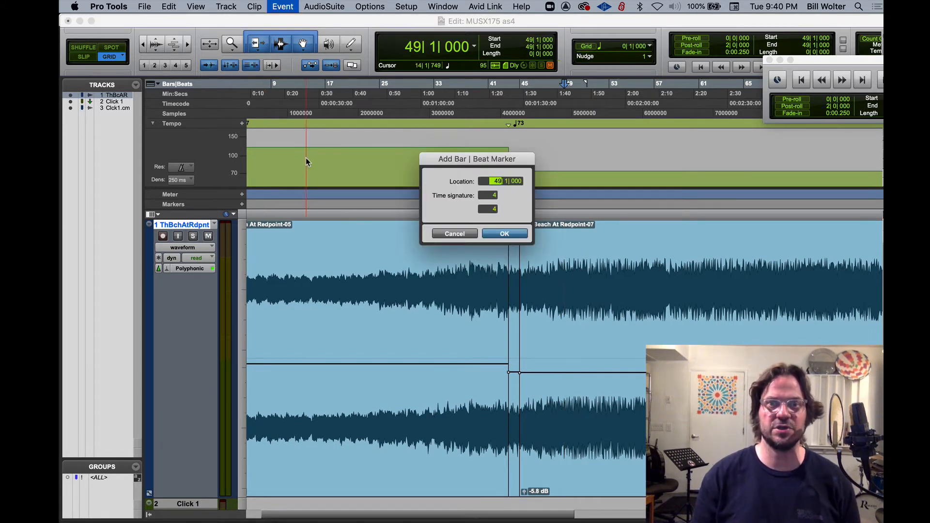
key("Escape")
Insert a tempo change to 146 BPM at 49|1|000, snapped to the bar
left_click(241, 123)
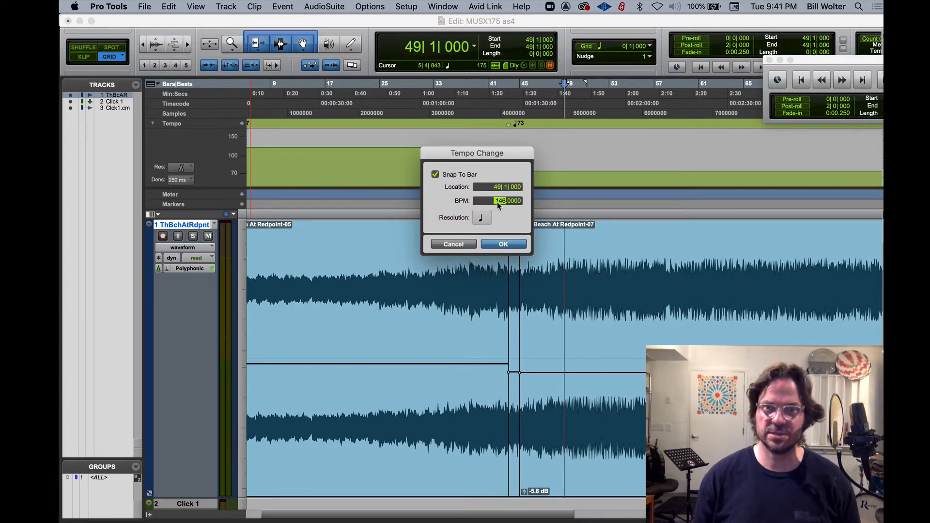
type("146")
key("Return")
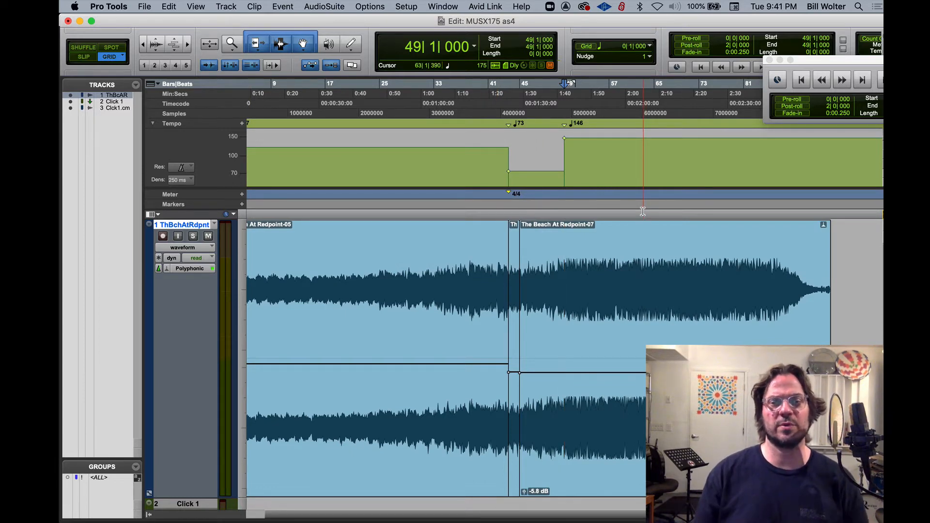
Play from 47|4|000 through the 146 BPM tempo change at bar 49 to check that the audio follows
left_click(550, 113)
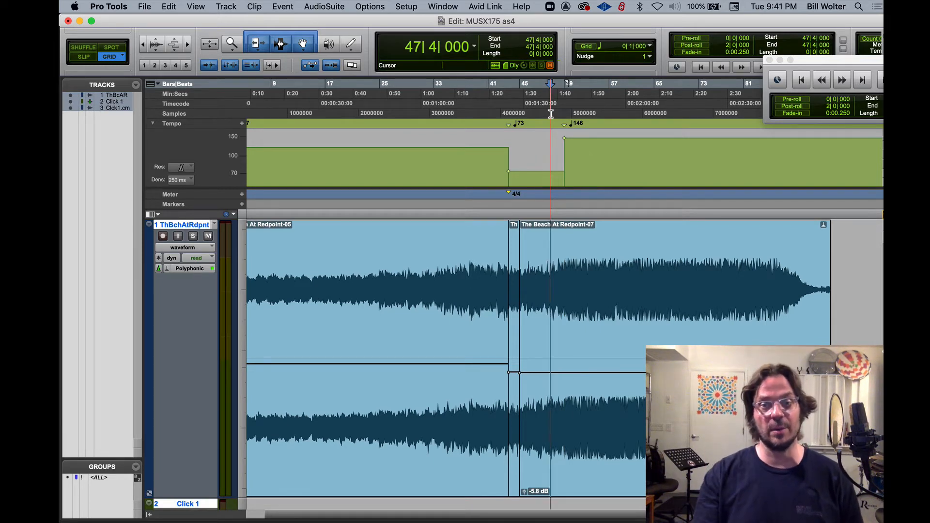
key("space")
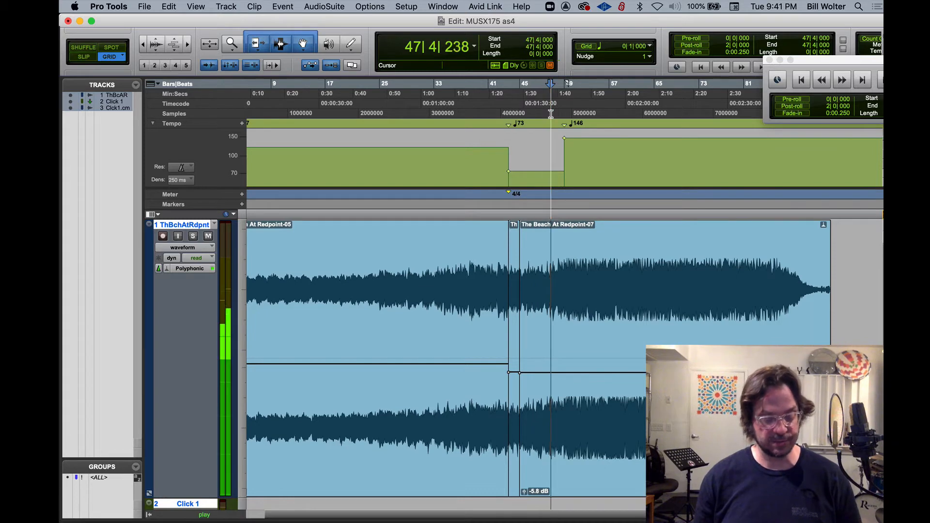
key("t")
key("t")
key("t")
key("t")
key("t")
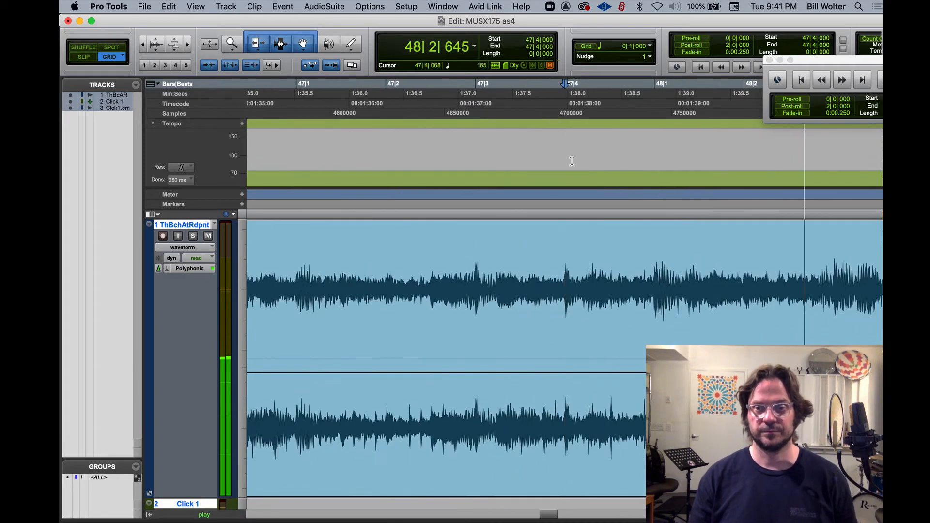
scroll(582, 246, "right", 10)
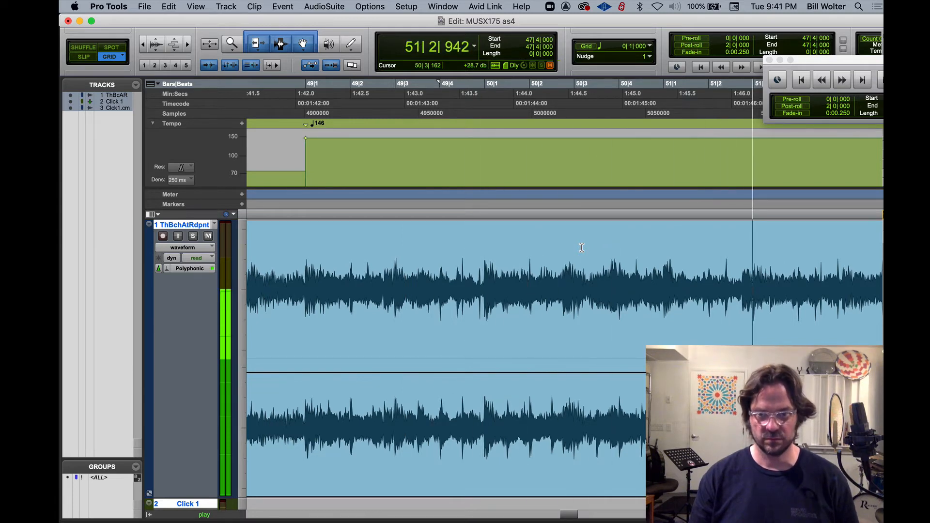
Insert a tempo change to 73 BPM at 54|1|000, snapped to the bar
left_click(566, 269)
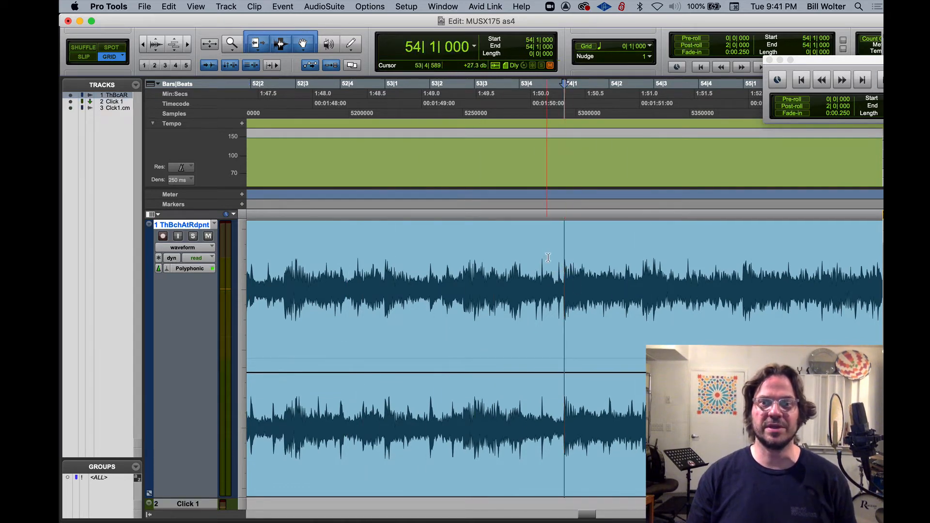
left_click(242, 124)
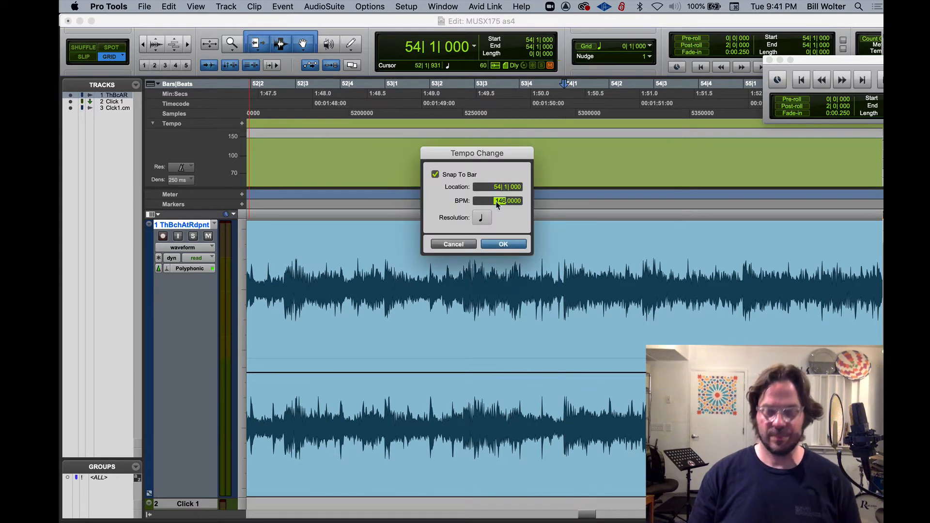
type("73")
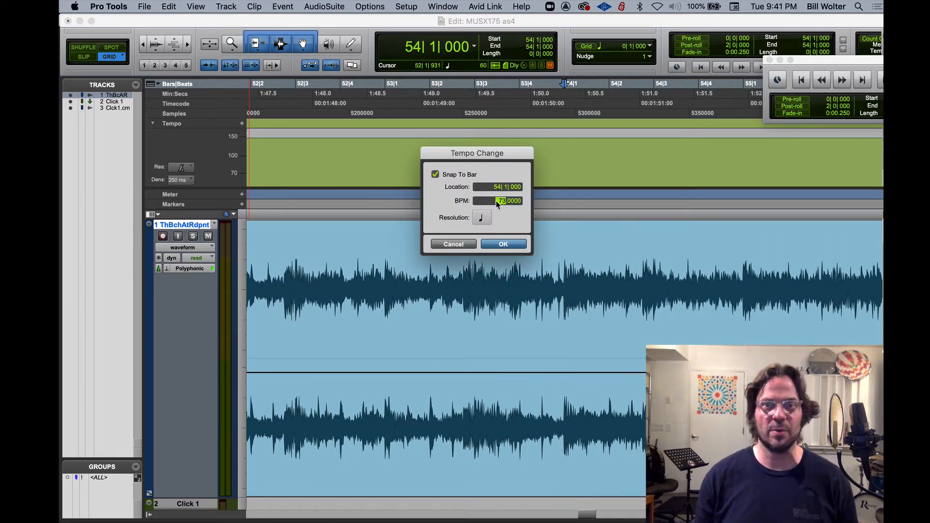
key("Return")
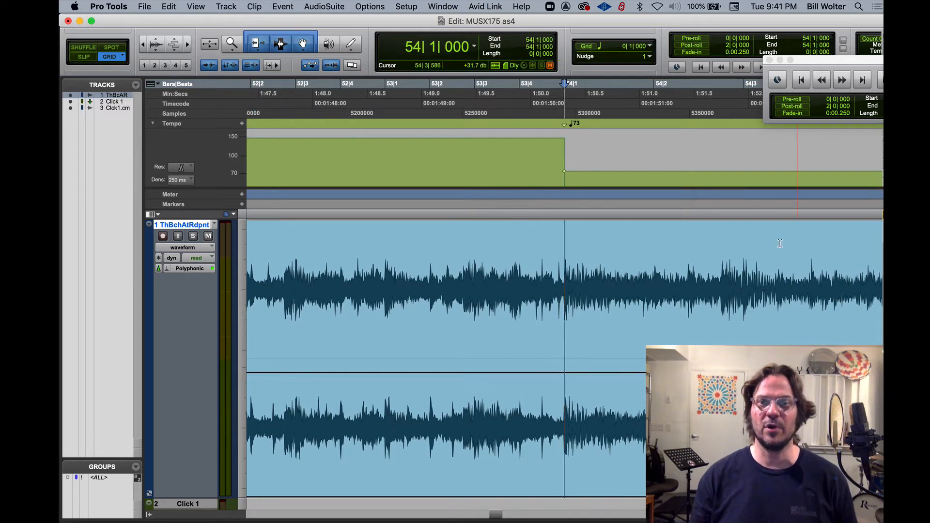
Play from 53|2|000 across the return to 73 BPM at bar 54 and examine the surrounding tempo graph
left_click(449, 114)
key("space")
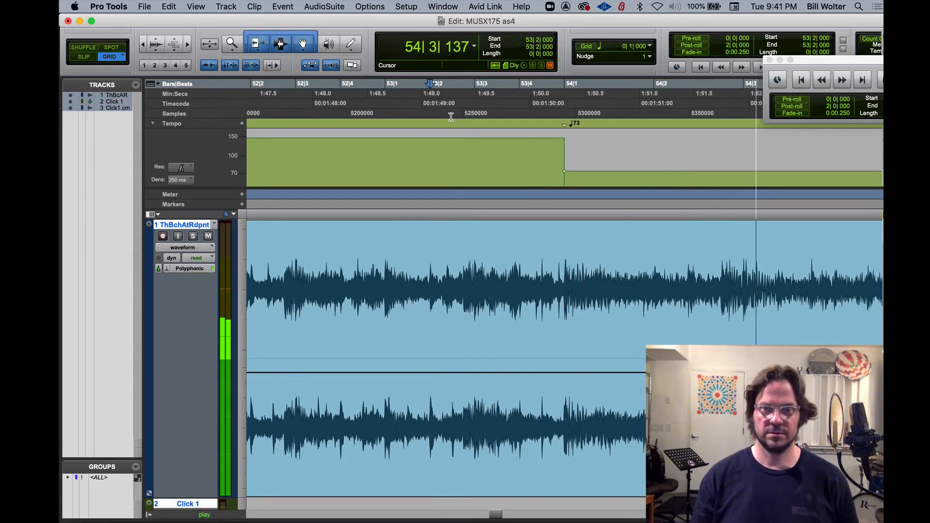
key("r")
key("r")
key("r")
key("r")
key("r")
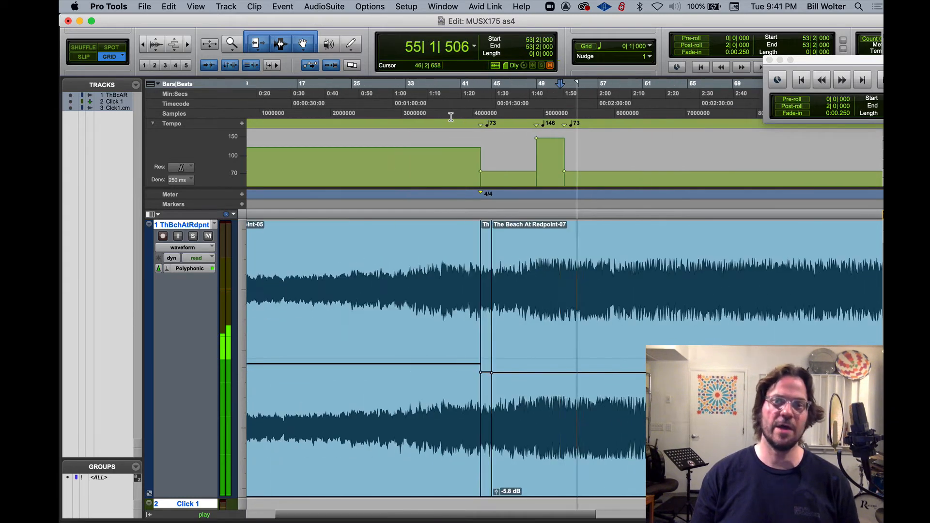
key("space")
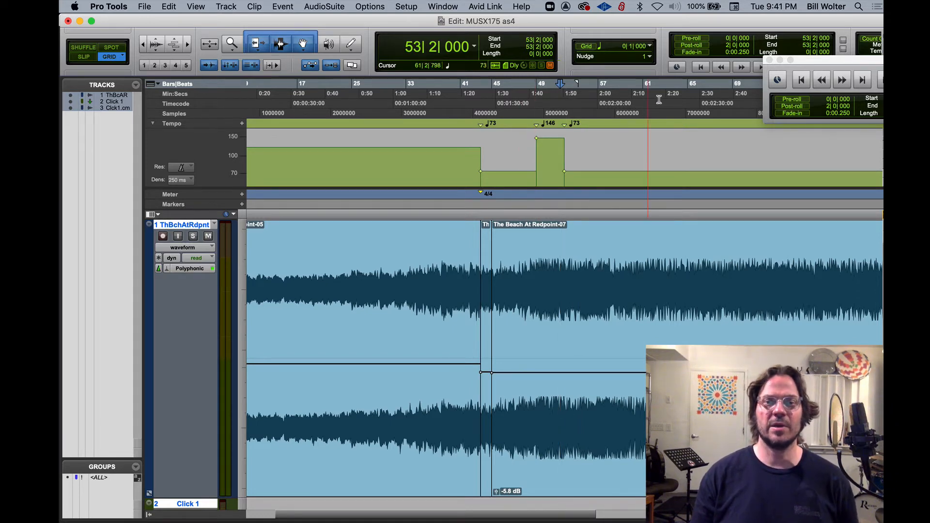
Create a marker memory location named "double time" at 53|2|000
key("KP_Enter")
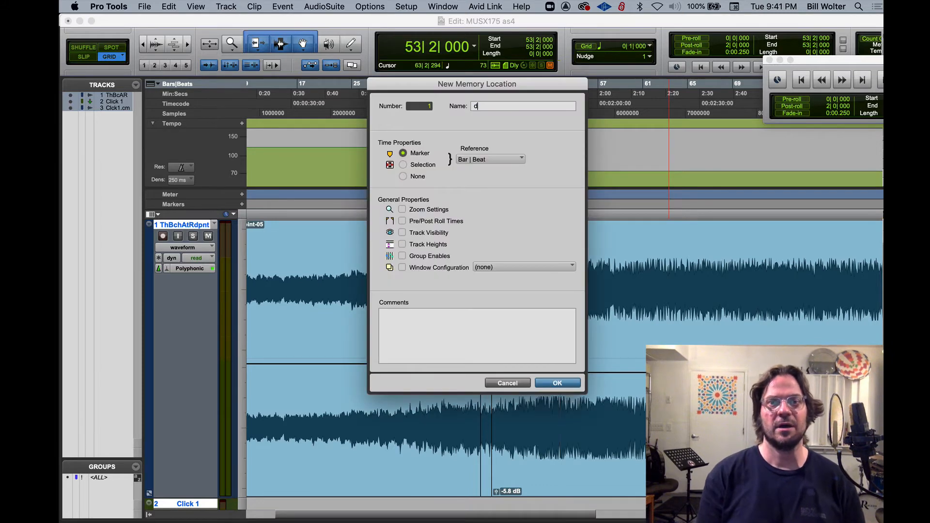
type("double time")
key("Return")
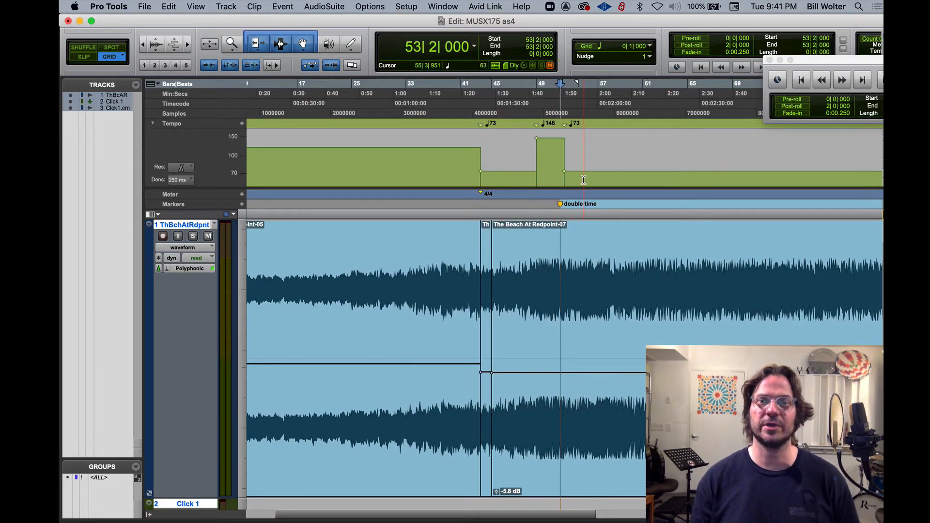
Play the song from 54|1|000 to listen for a spot for the next tempo change
left_click(585, 114)
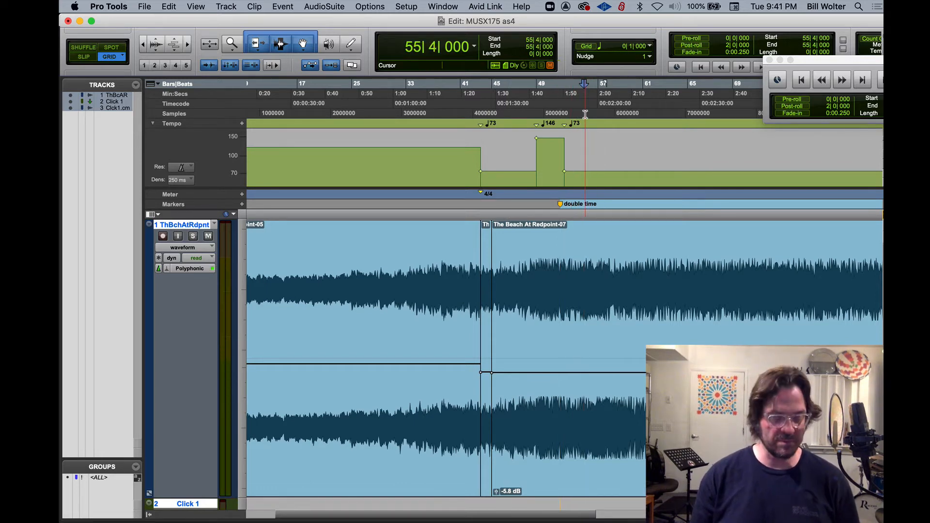
key("super+bracketright")
key("super+bracketright")
key("Return")
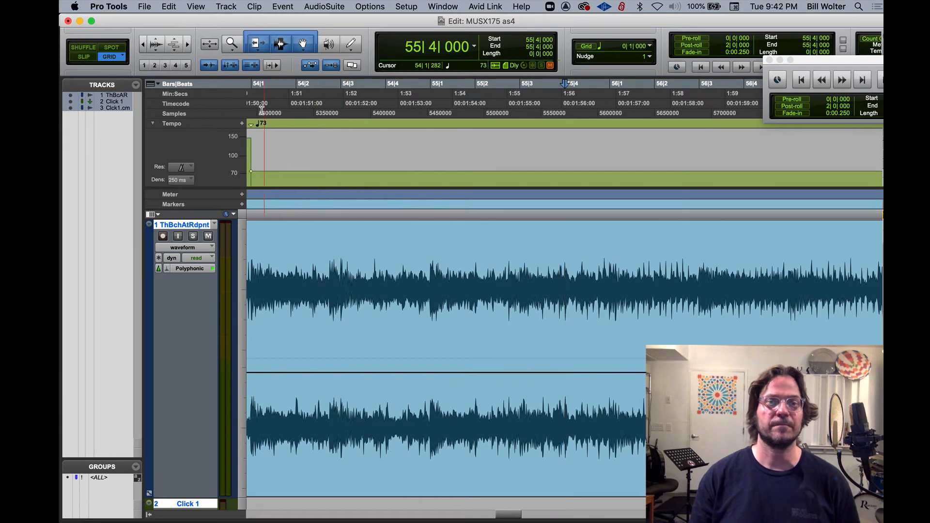
key("space")
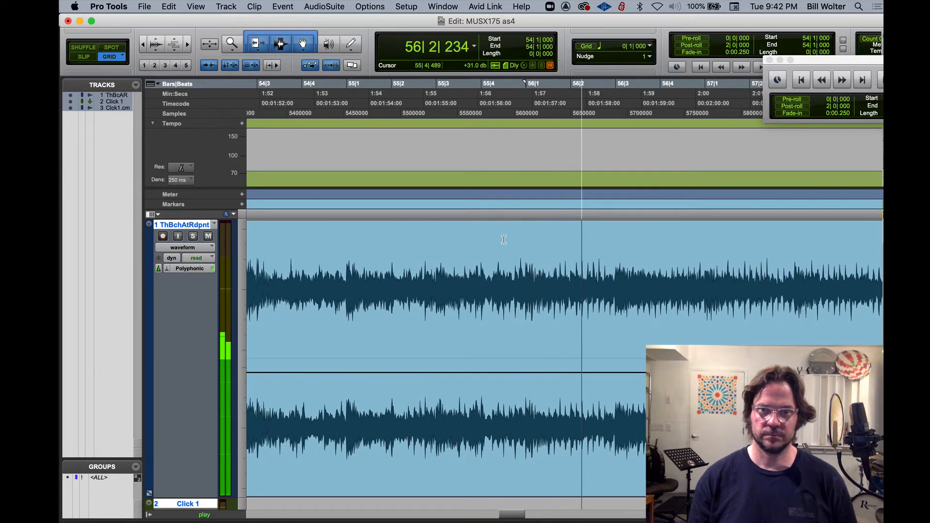
key("space")
Insert a tempo change to 83 BPM from location 56|3|000, snapped to the start of bar 56
left_click(614, 269)
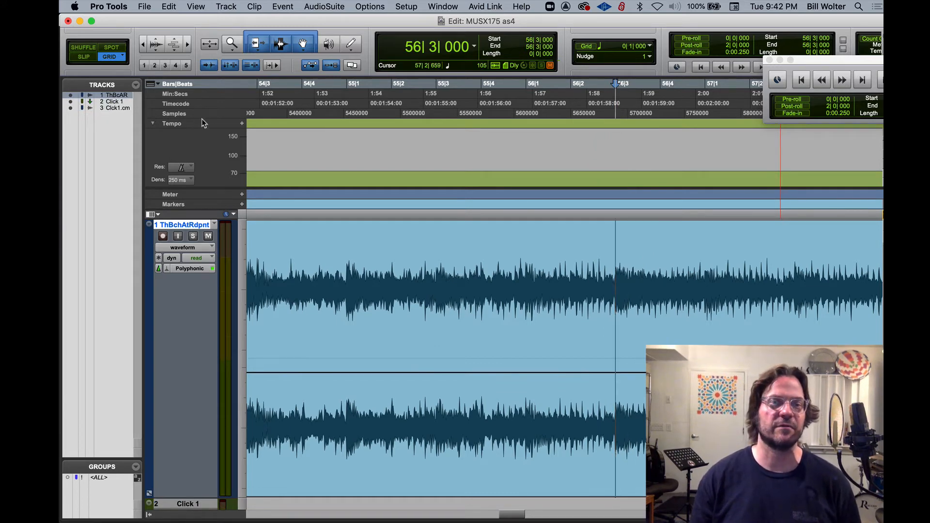
left_click(242, 124)
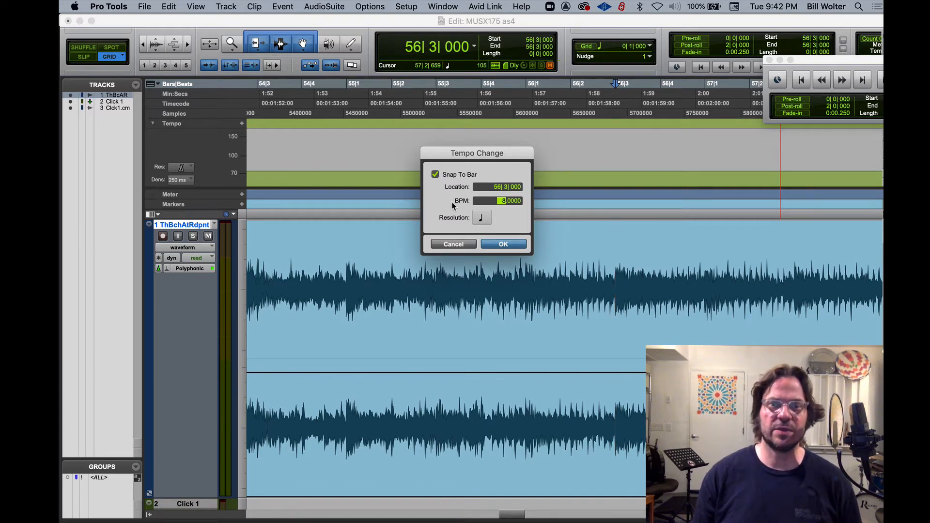
key("Return")
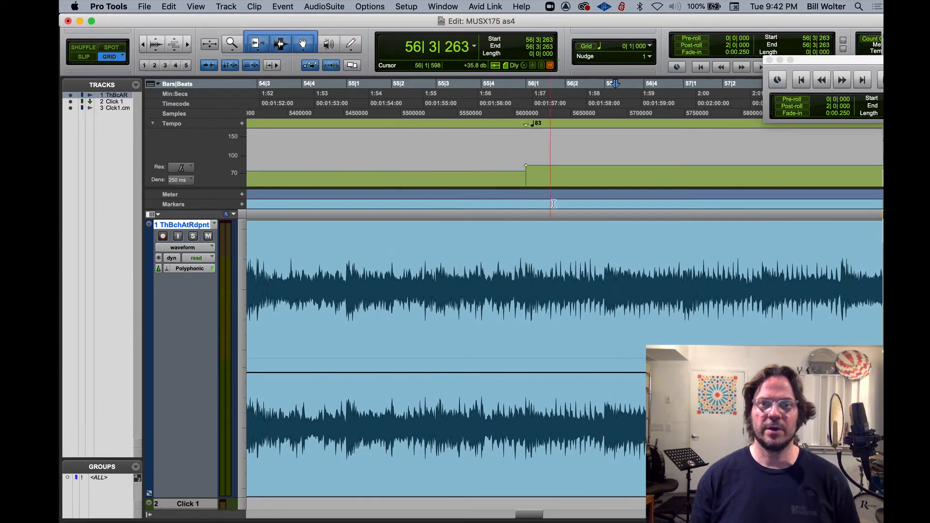
Play from 55|4|000 and from 56|1|000 to hear the 83 BPM tempo change at bar 56
left_click(499, 109)
key("space")
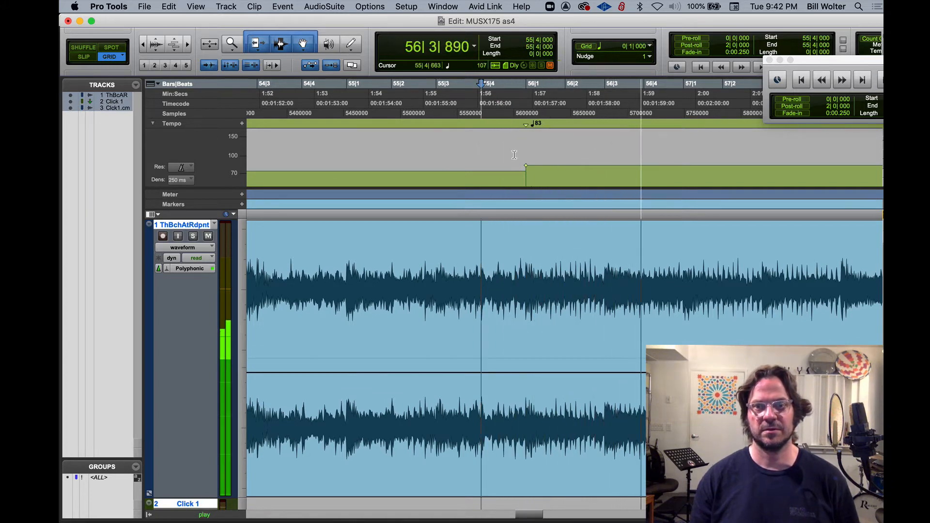
left_click(507, 110)
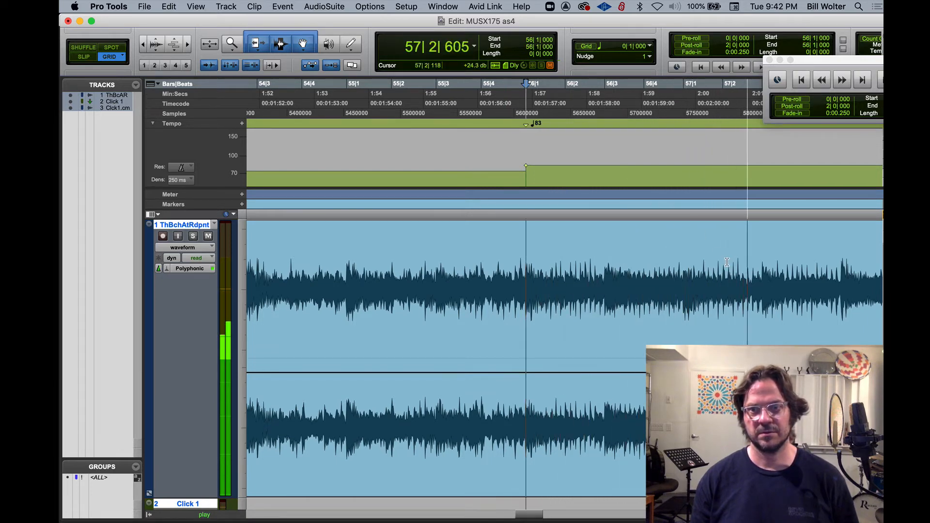
key("space")
left_click(777, 285)
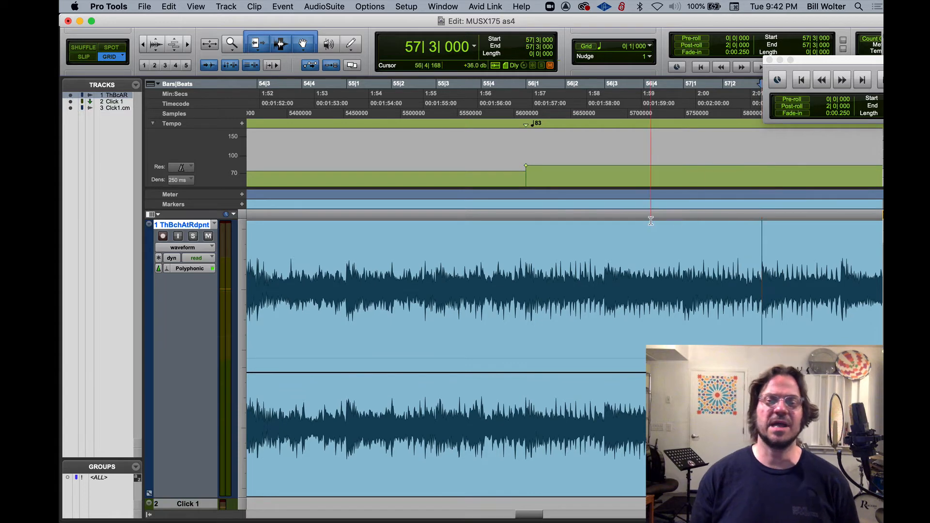
scroll(649, 219, "right", 5)
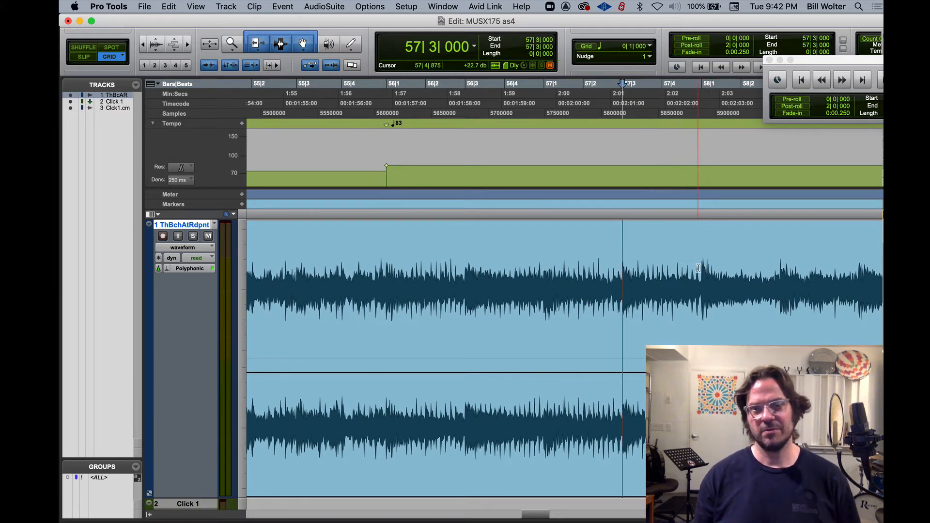
left_click(386, 110)
key("space")
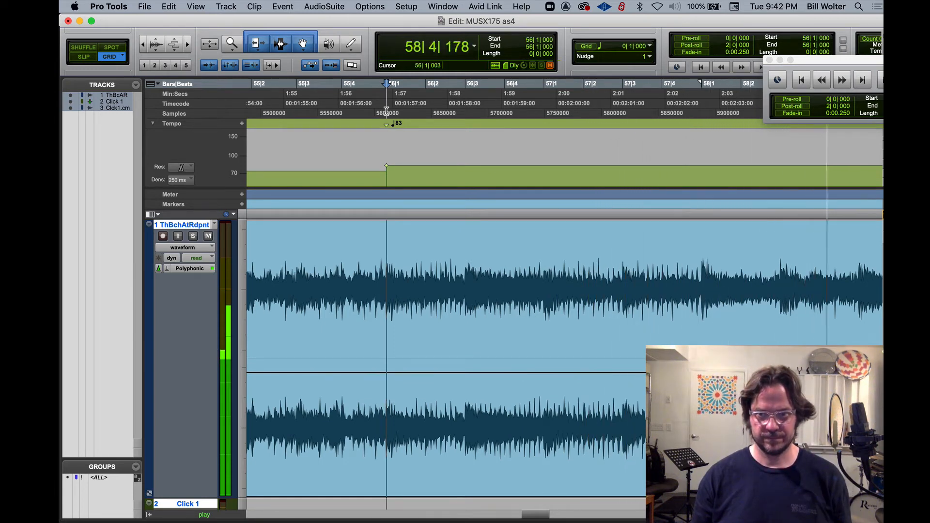
key("space")
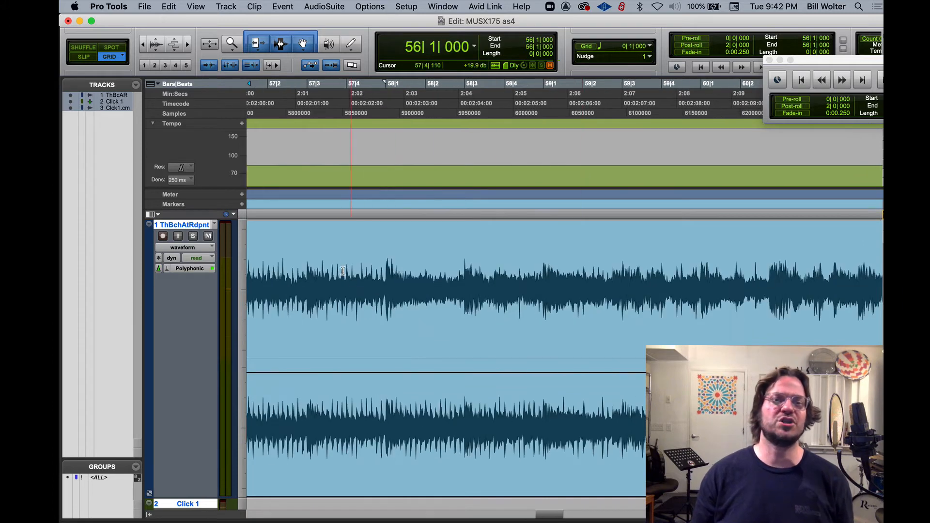
Set the grid value to 1 bar
scroll(338, 300, "left", 6)
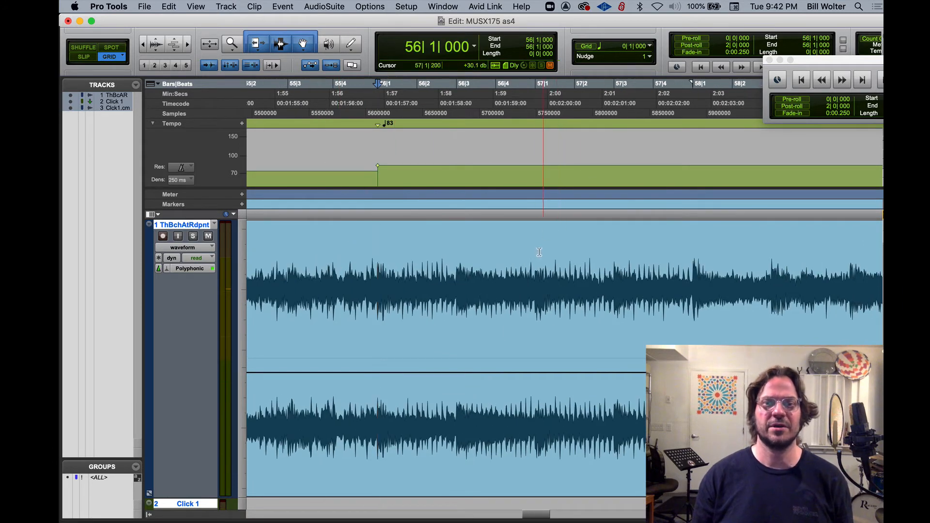
left_click(650, 46)
left_click(618, 111)
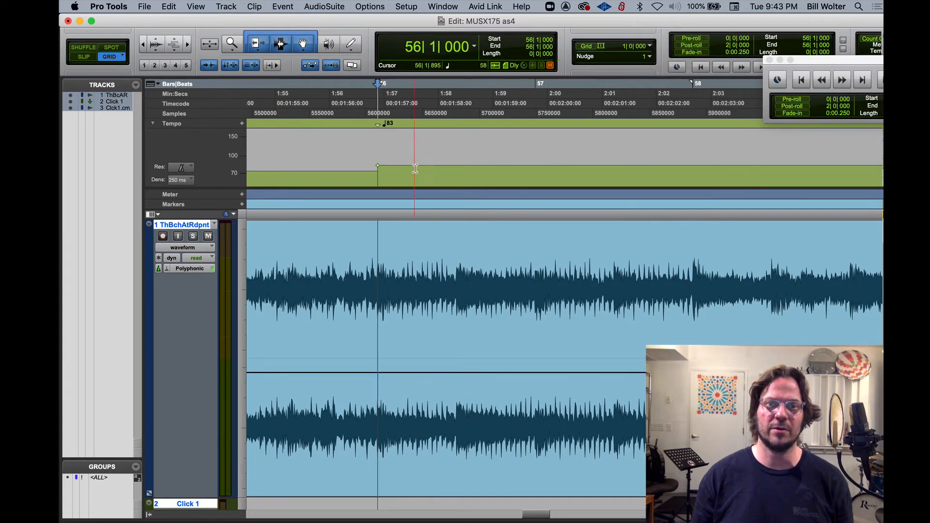
Insert a tempo change to 93 BPM at 57|1|000, snapped to the bar
left_click(473, 240)
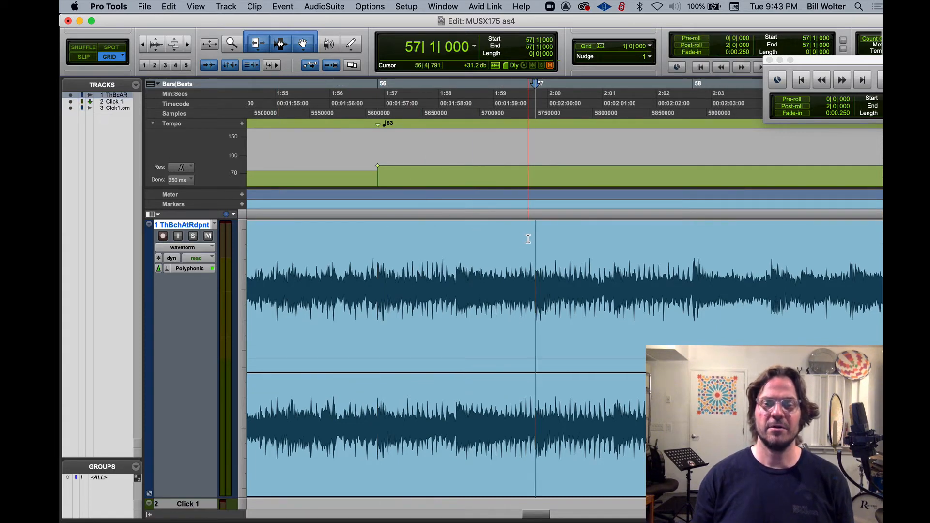
left_click(242, 124)
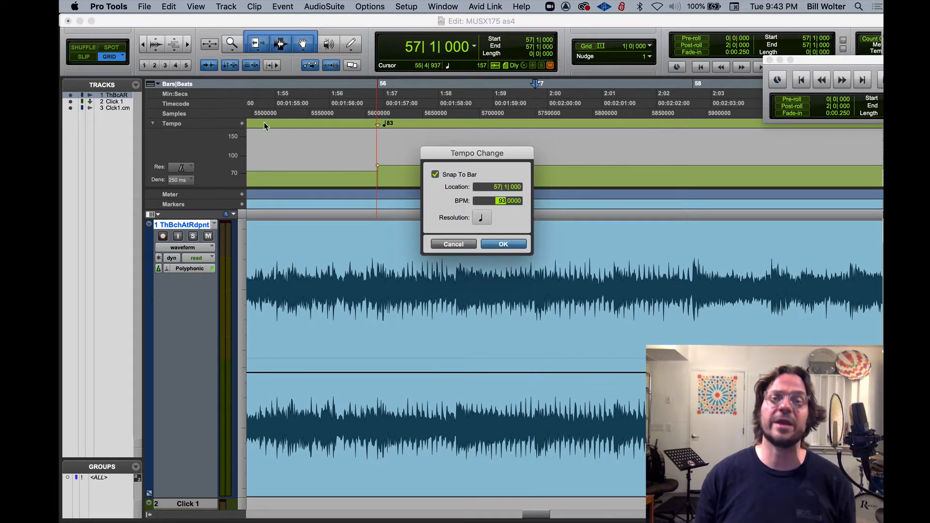
key("Return")
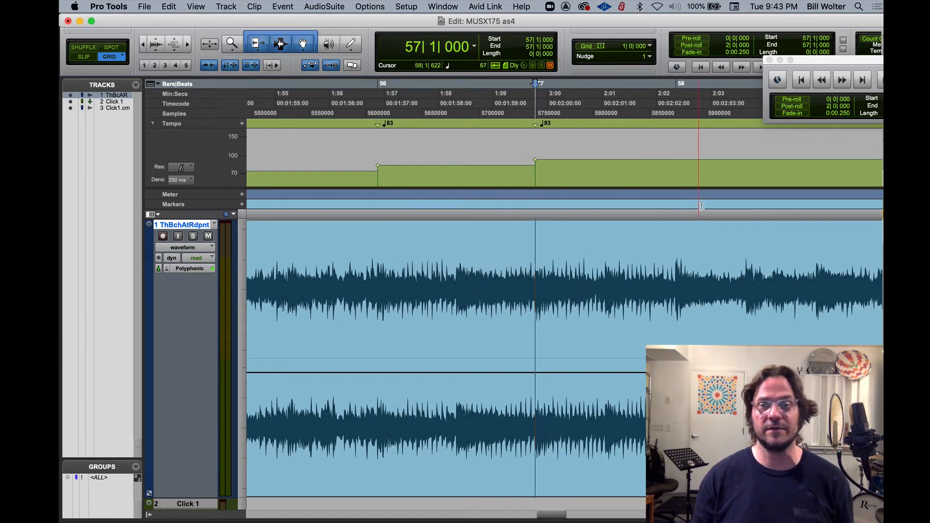
Insert a tempo change to 103 BPM at 58|1|000, snapped to the bar
left_click(666, 166)
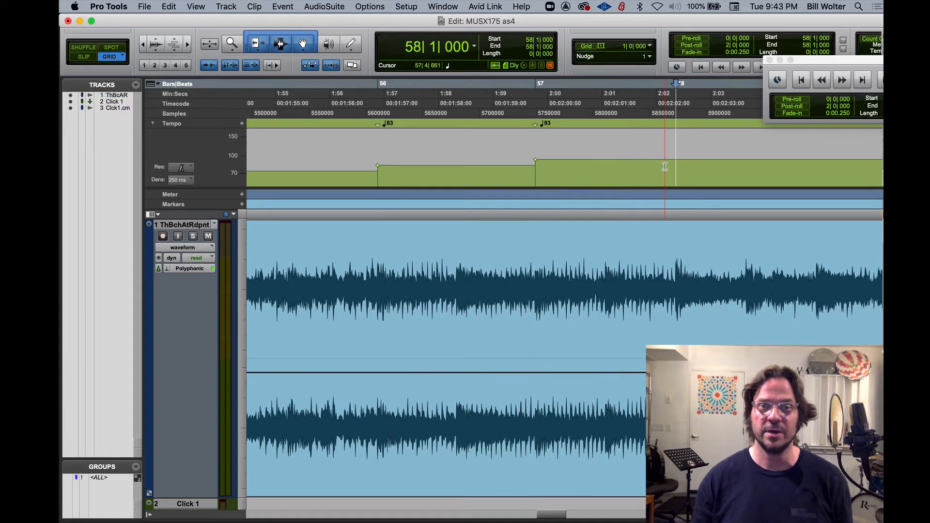
left_click(243, 124)
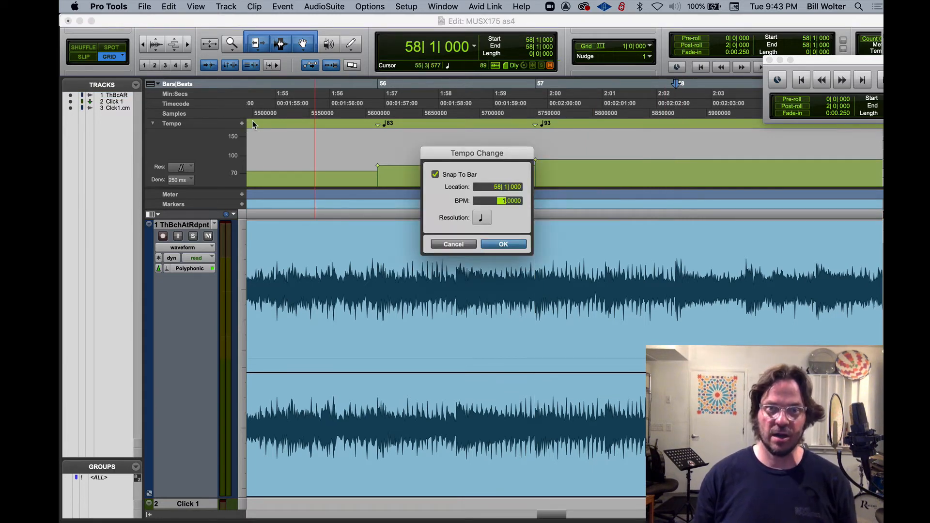
type("103")
key("Return")
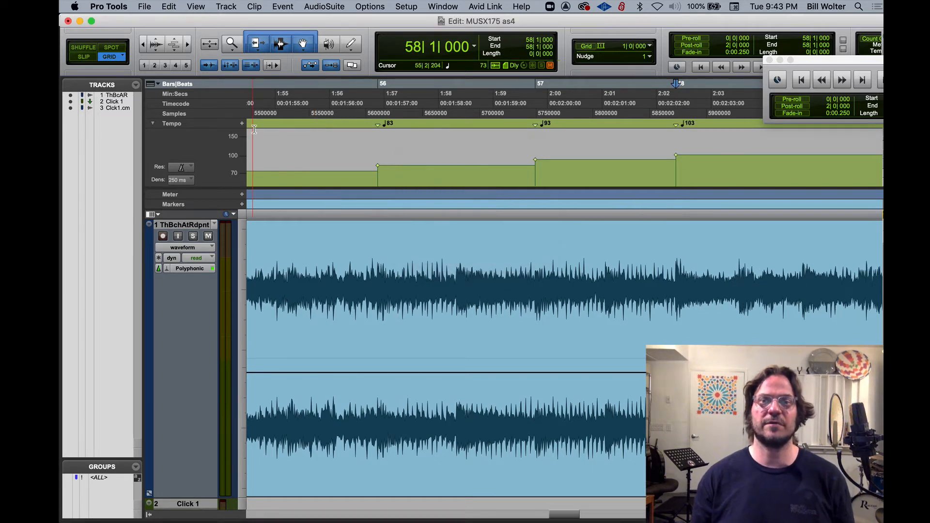
Insert a tempo change to 113 BPM at 59|1|000, snapped to the bar
left_click(346, 123)
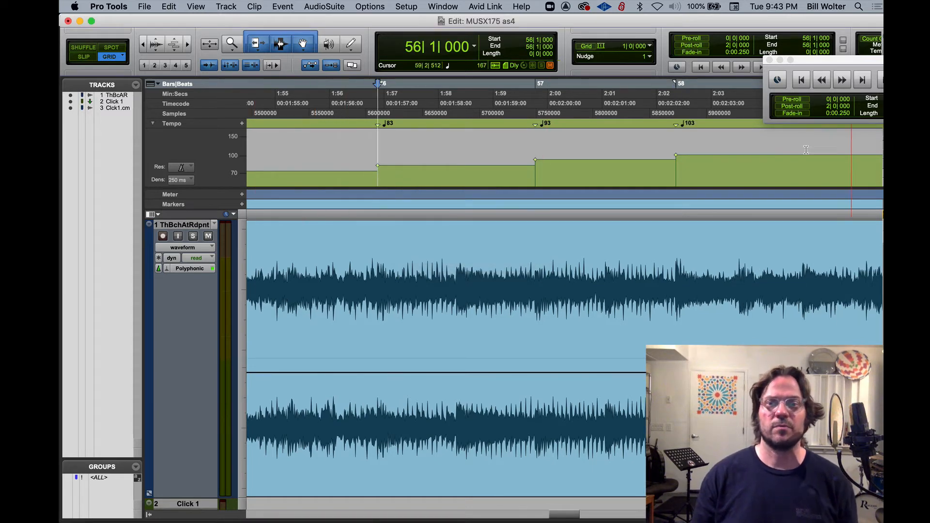
left_click(800, 168)
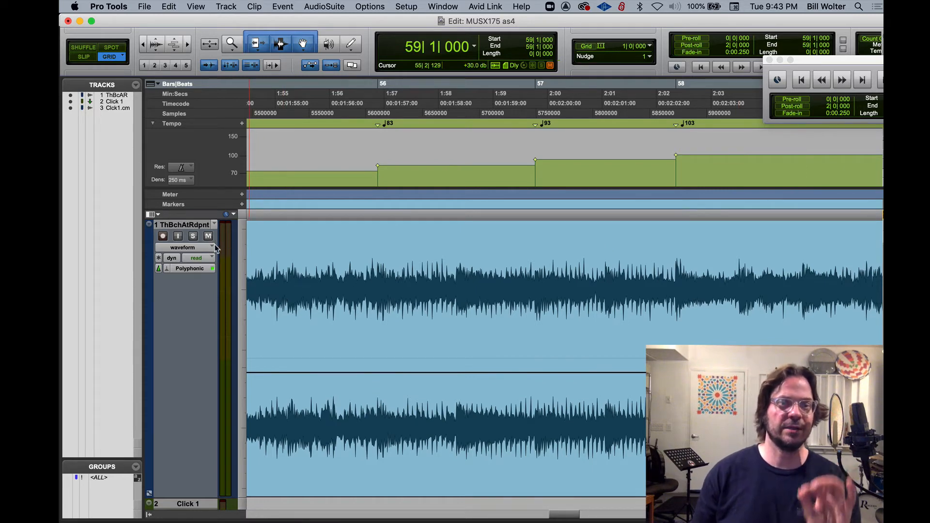
left_click(242, 124)
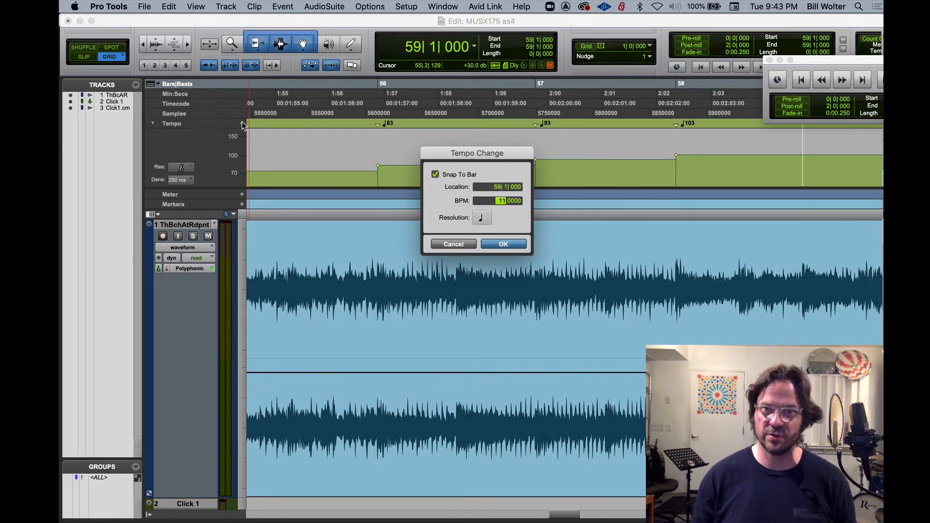
key("Return")
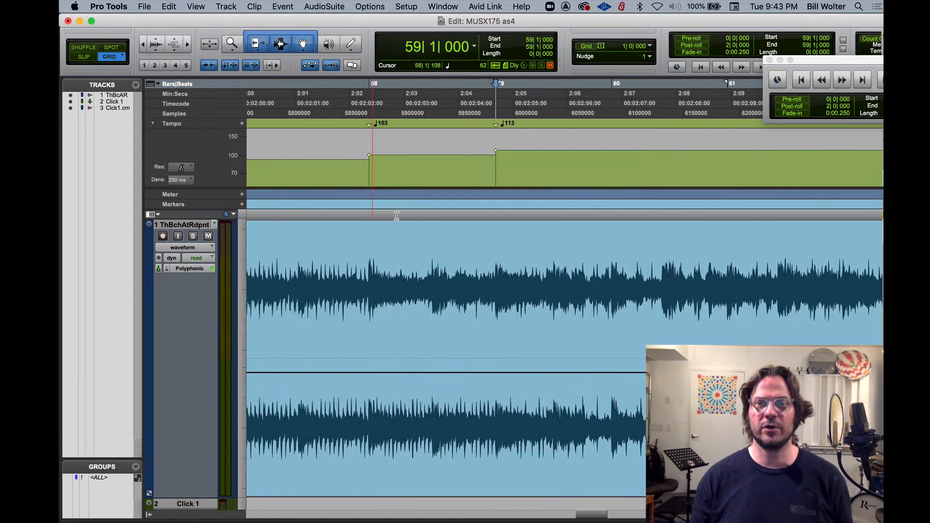
Insert a tempo change to 123 BPM at 60|1|000, snapped to the bar
left_click(572, 164)
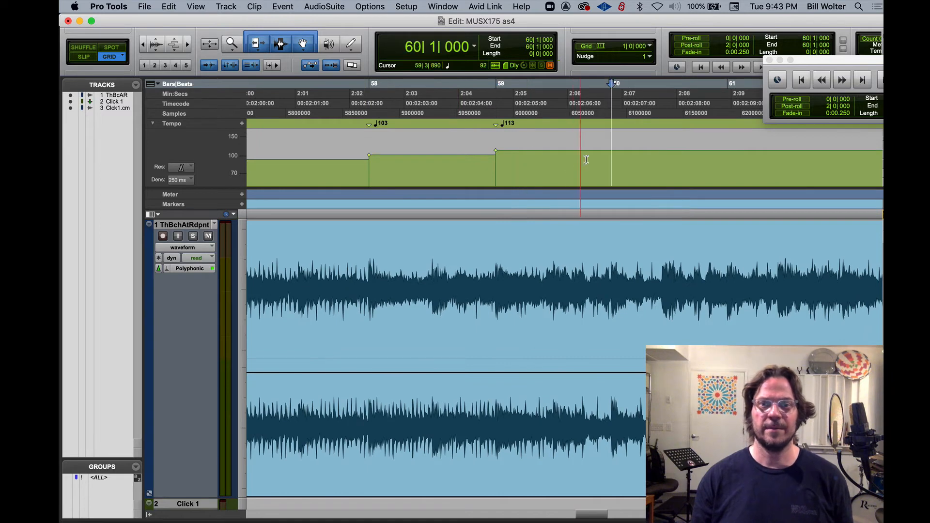
left_click(242, 124)
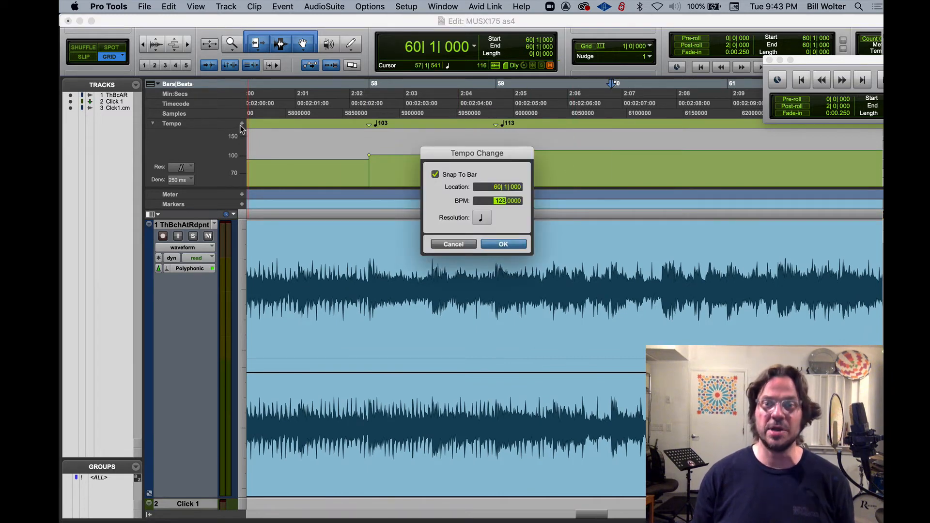
key("Return")
Play from 56|1|000 past bar 61 to hear the stepped tempo increases up to 123 BPM
scroll(201, 125, "left", 10)
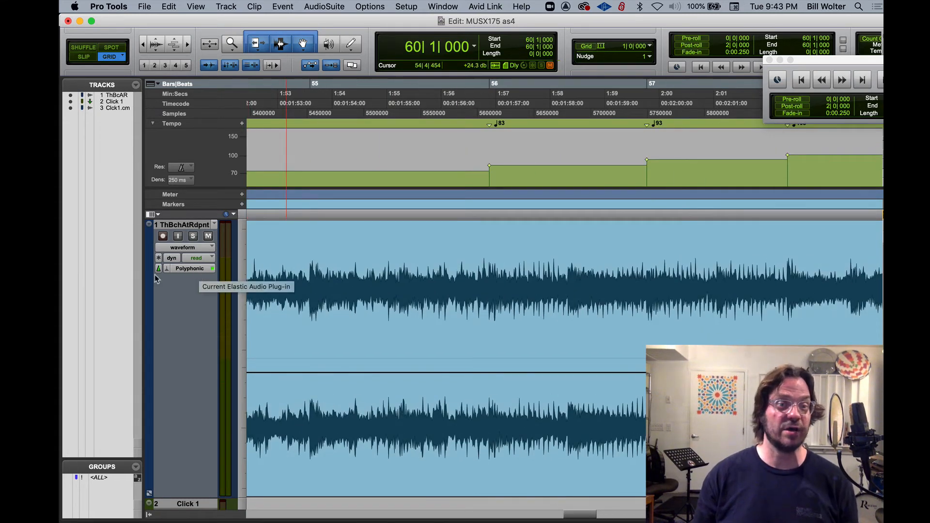
left_click(496, 108)
key("space")
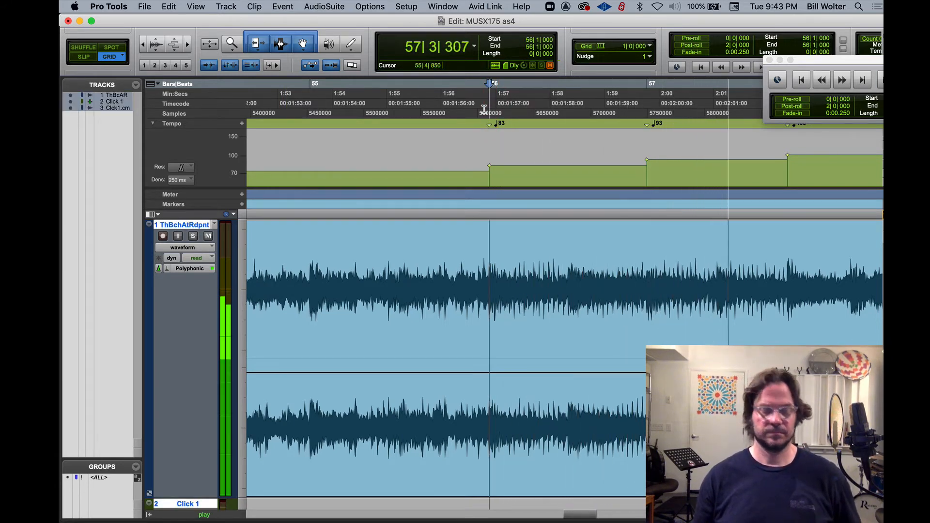
key("super+bracketleft")
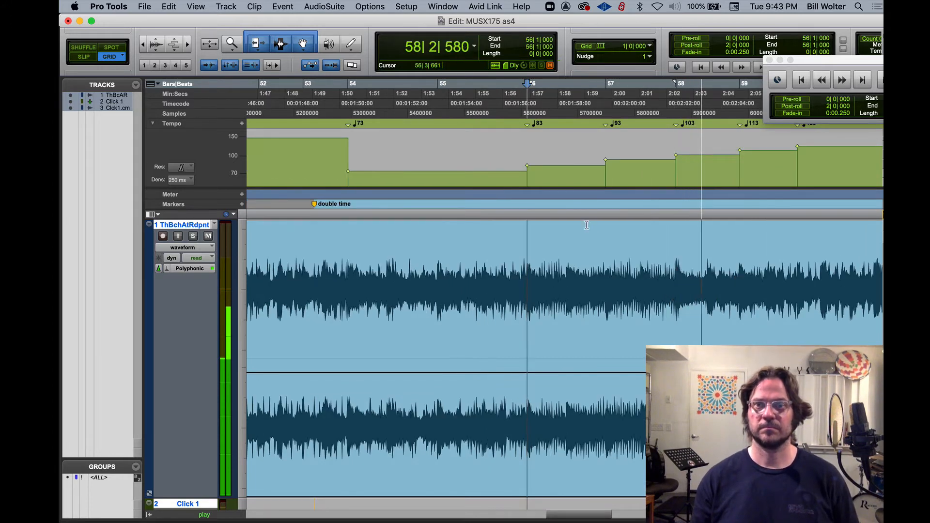
key("super+bracketleft")
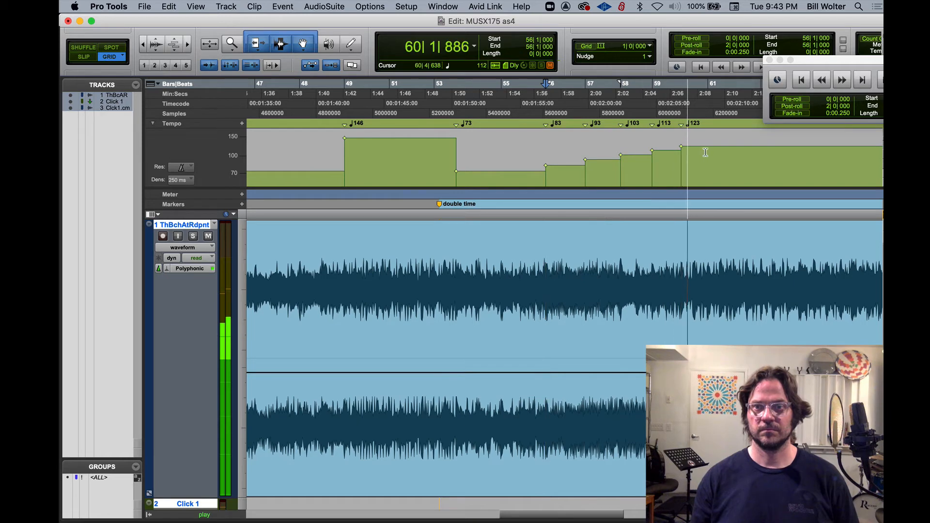
key("super+bracketright")
key("super+bracketright")
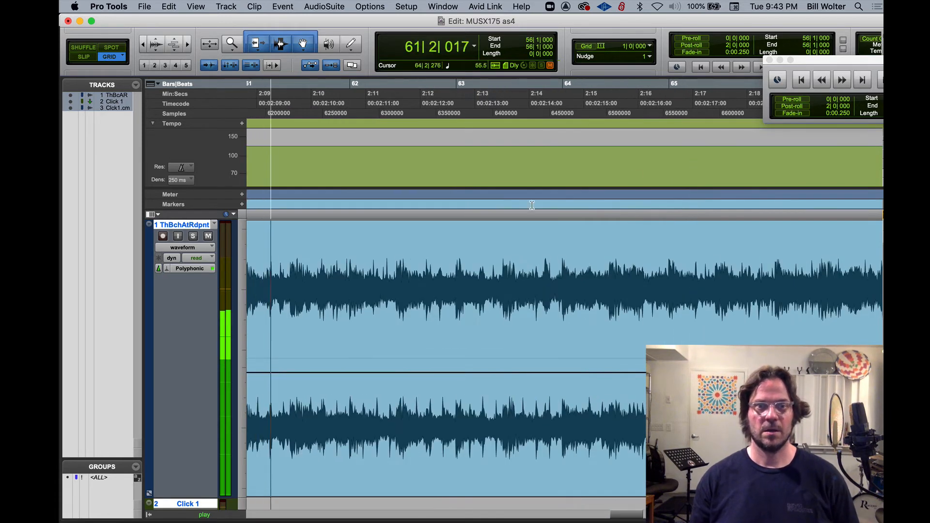
key("space")
Play from 62|1|000 into bar 64 to listen to the song at 123 BPM
left_click(290, 267)
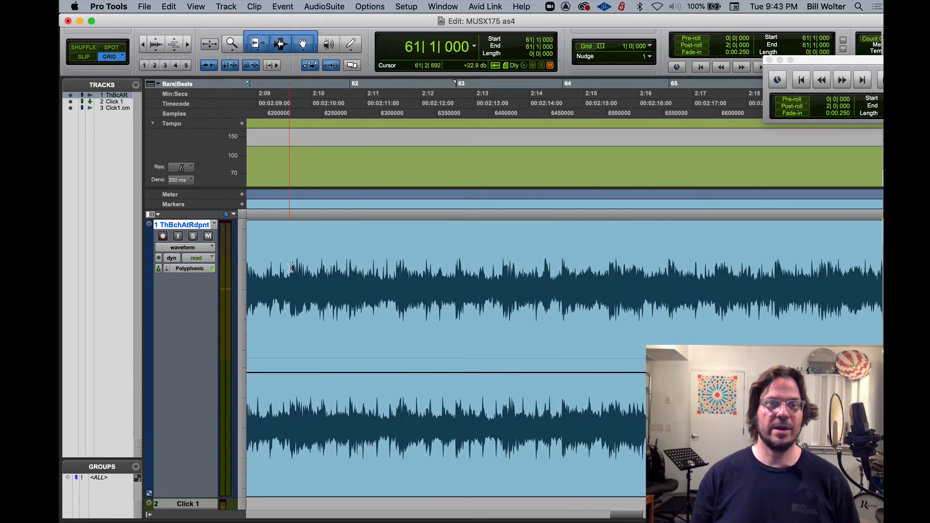
left_click(350, 252)
key("space")
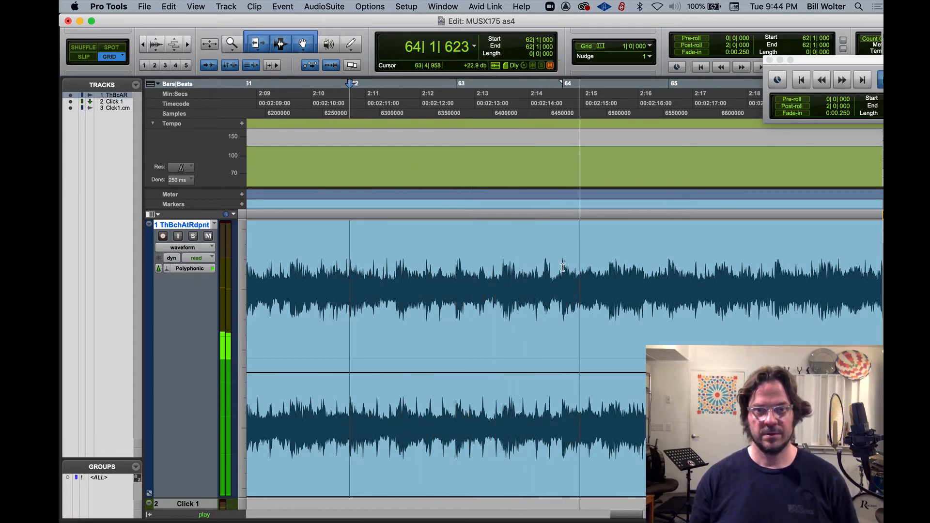
Insert a tempo change to 73 BPM at 64|1|000, snapped to the bar
left_click(565, 244)
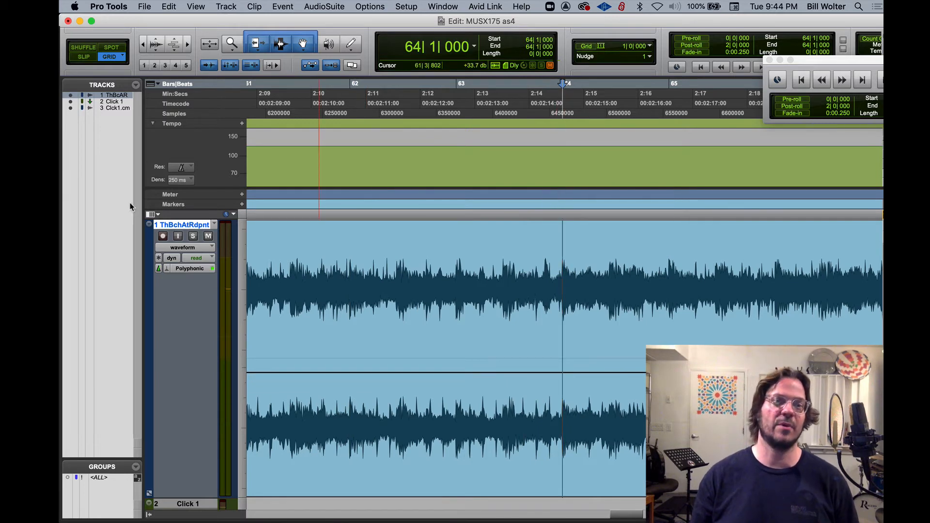
left_click(241, 123)
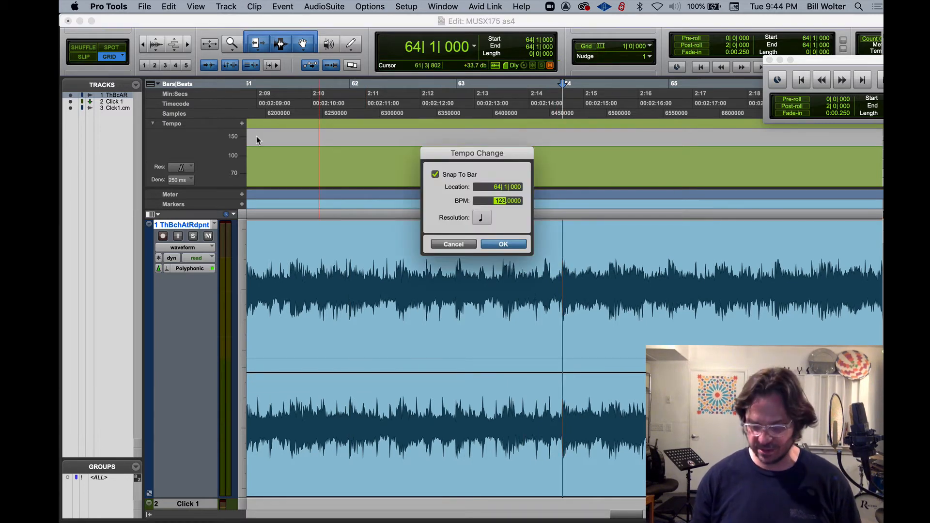
key("Return")
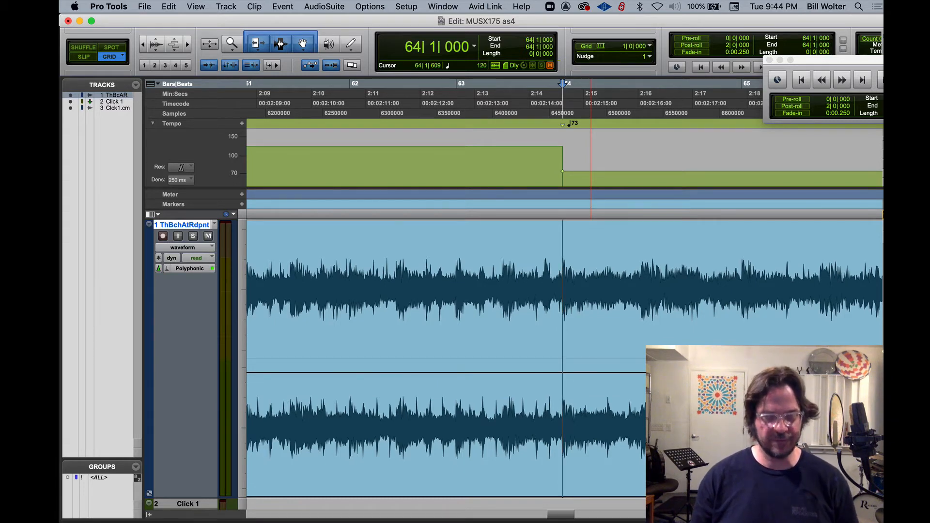
Review the tempo map across the song and play from 48|1|000 into the 146 BPM section at bar 49
key("r")
key("r")
key("r")
key("r")
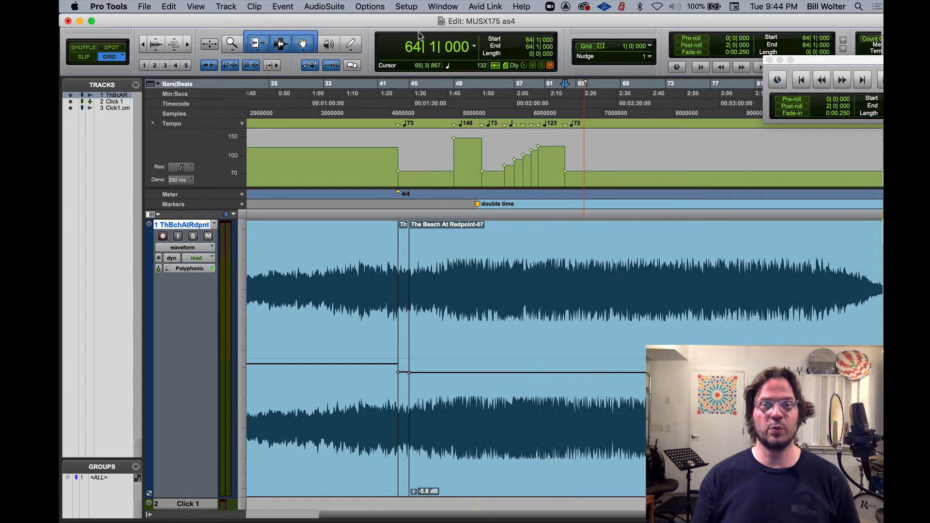
left_click(438, 124)
key("space")
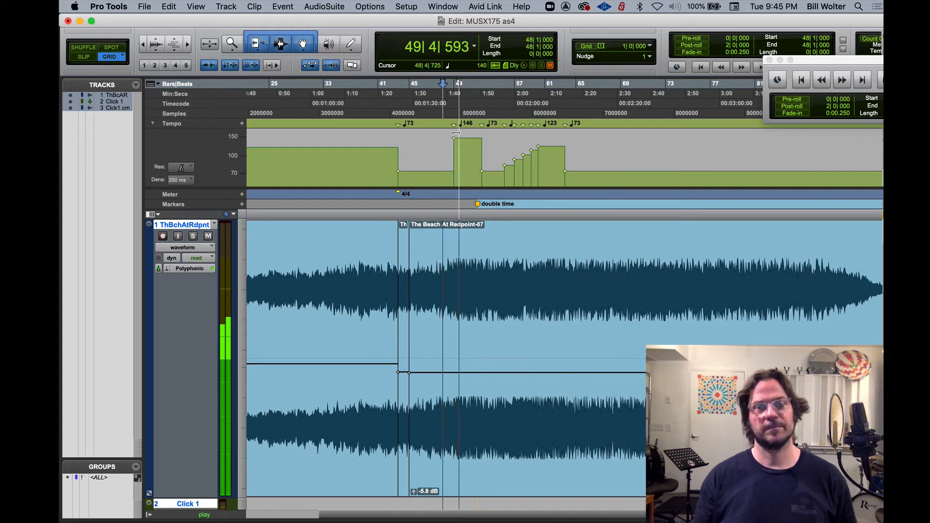
key("space")
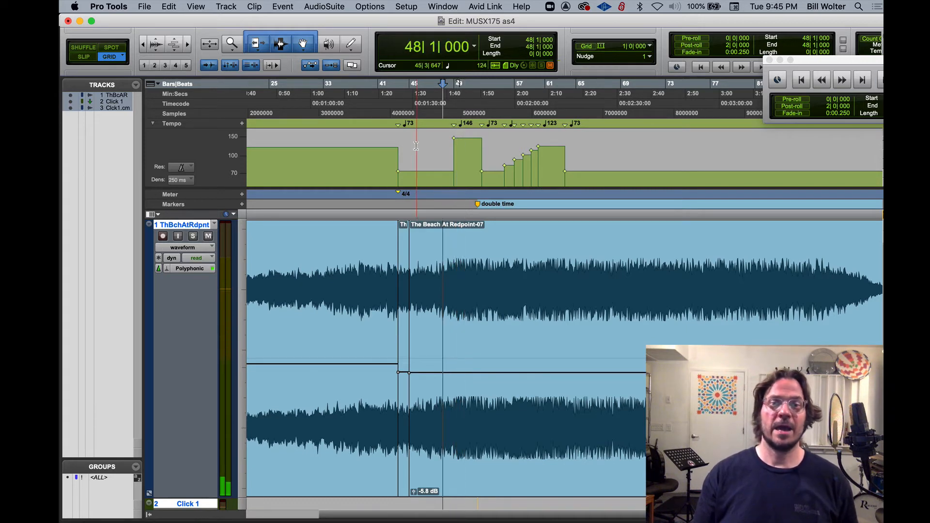
Insert a tempo change to 40 BPM at 66|1|000, snapped to the bar
left_click(576, 114)
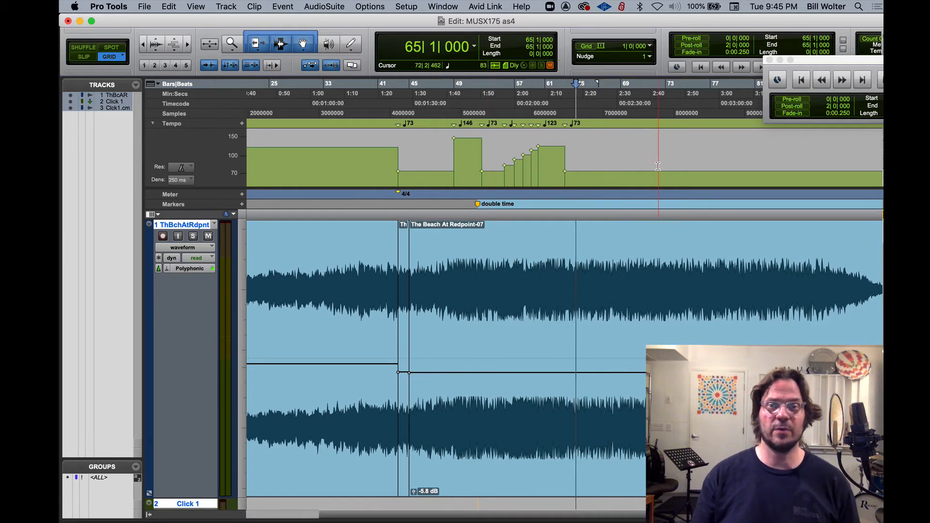
left_click(649, 47)
left_click(641, 47)
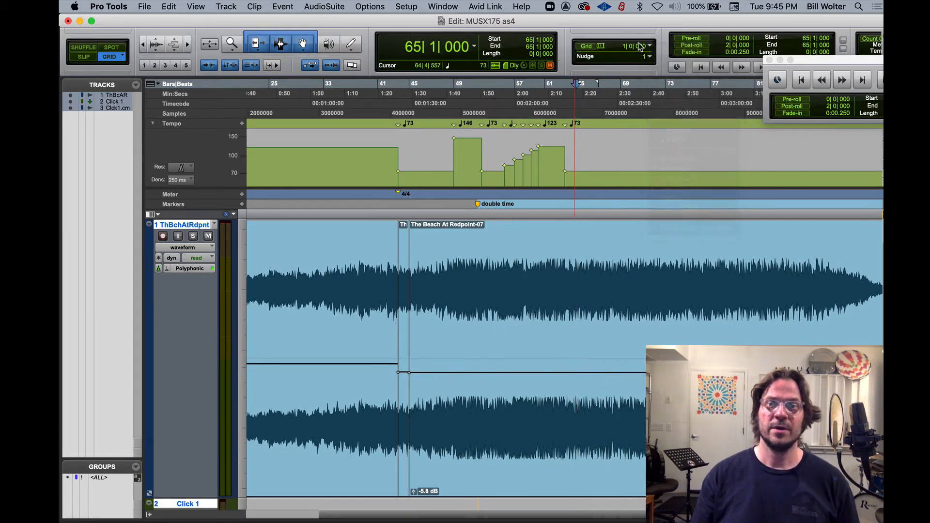
left_click(596, 154)
left_click(586, 153)
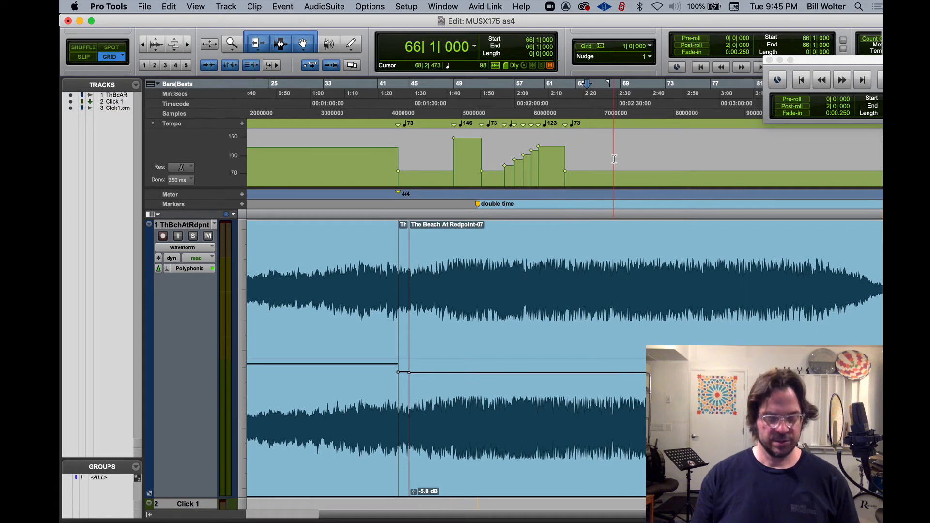
key("t")
key("t")
left_click(488, 154)
left_click(533, 153)
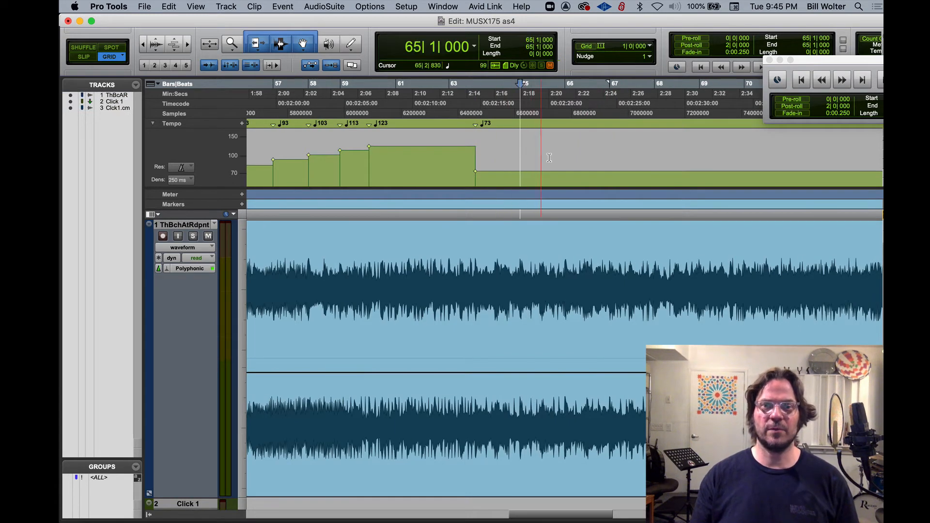
left_click(583, 152)
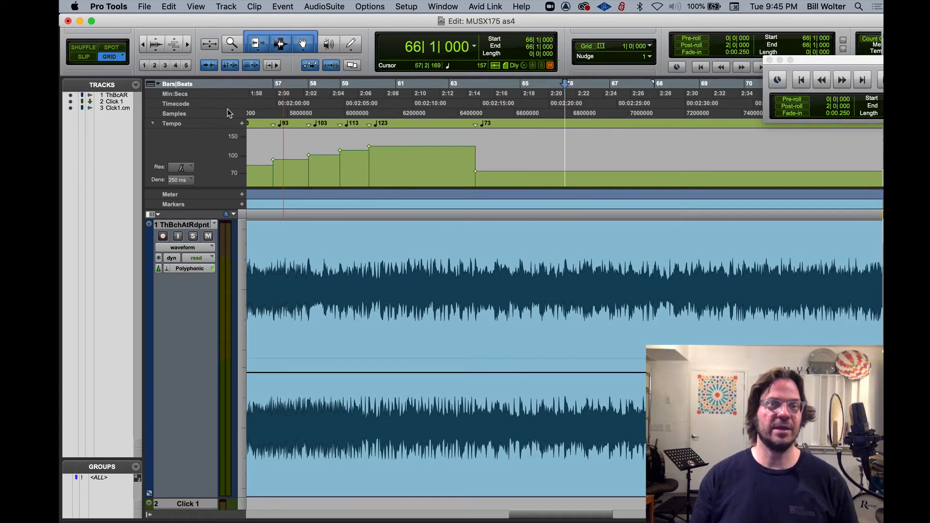
left_click(242, 123)
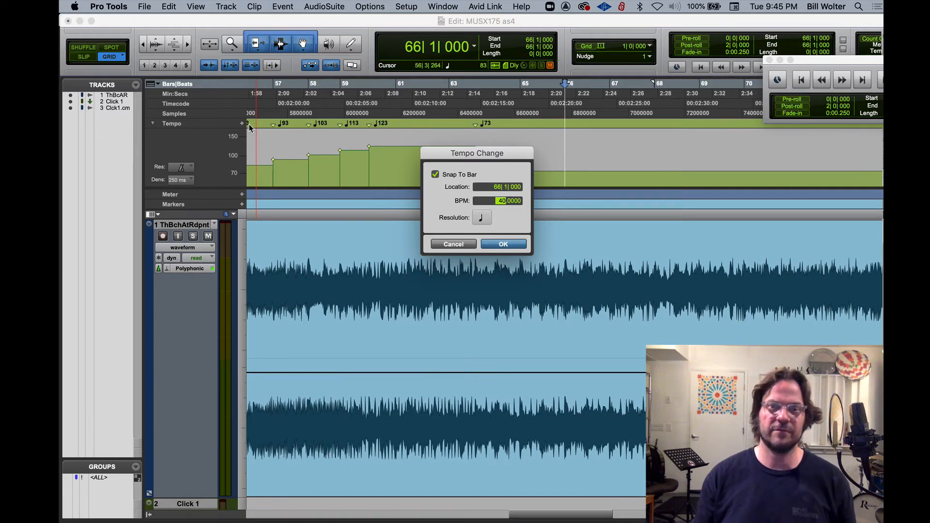
key("Return")
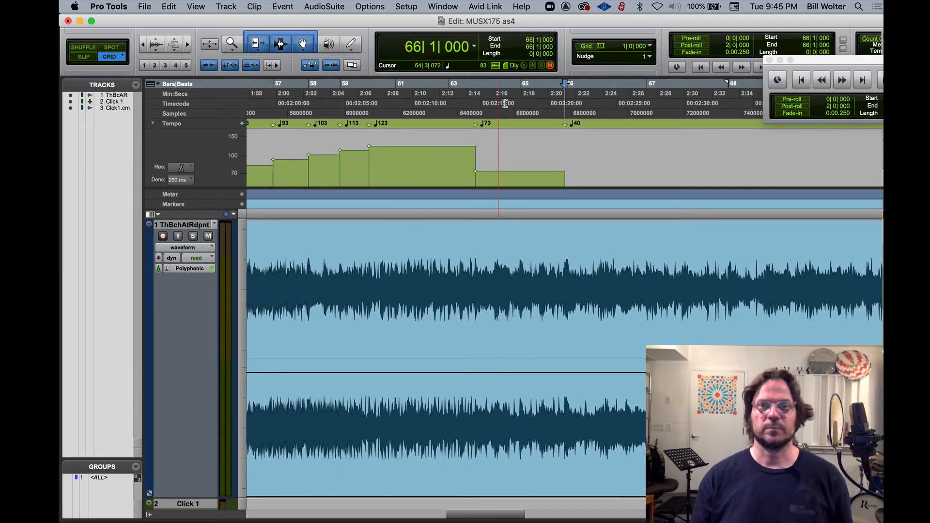
Play from 65|1|000 to the end of bar 68 to hear the slowdown to 40 BPM at bar 66
left_click(542, 119)
key("space")
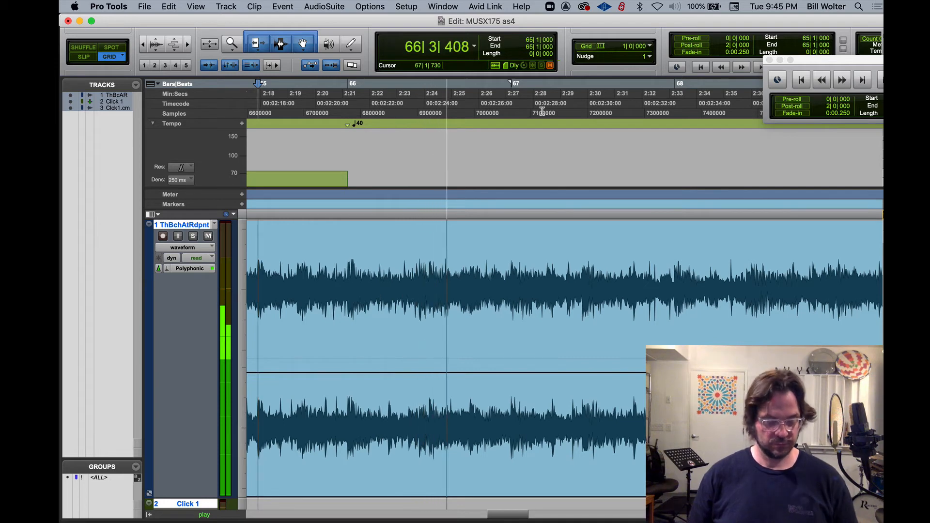
key("super+[")
key("super+[")
key("super+[")
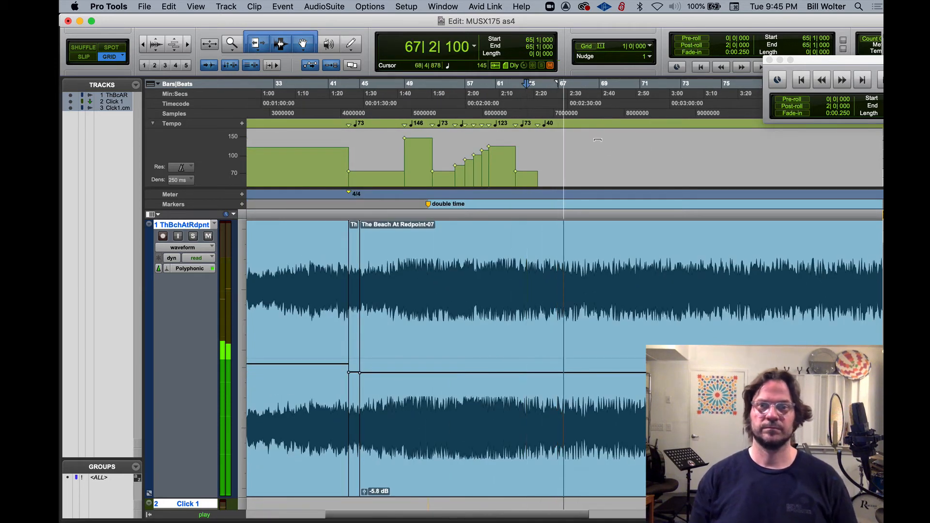
key("super+]")
key("super+]")
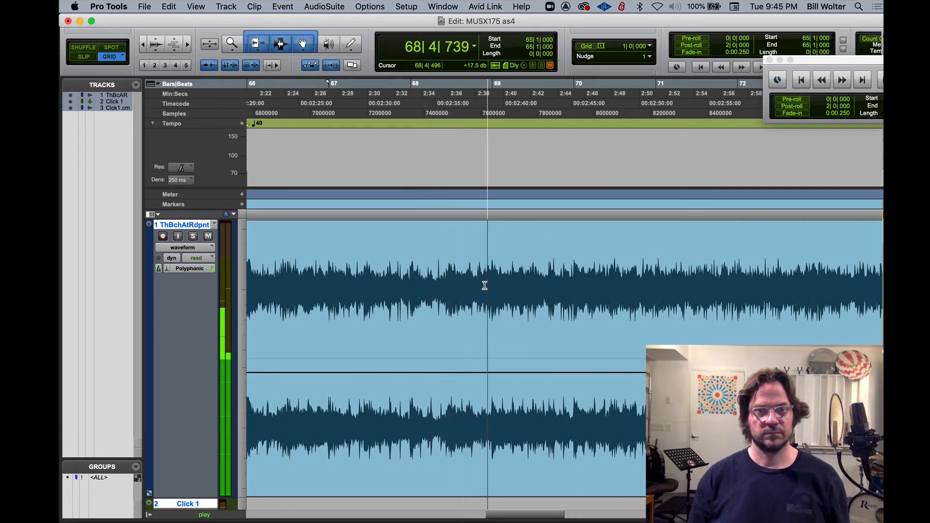
Insert a tempo change to 73 BPM at 69|1|000, snapped to the bar
left_click(491, 255)
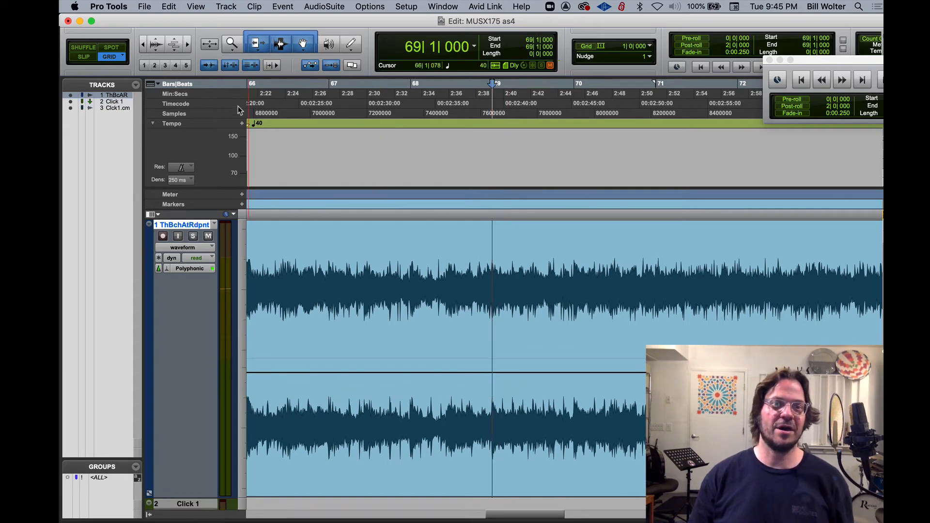
left_click(242, 124)
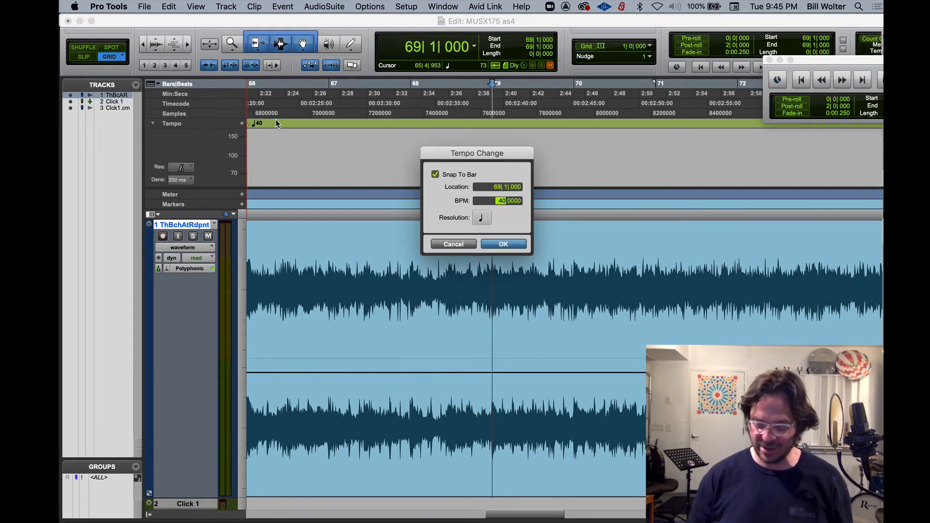
key("Return")
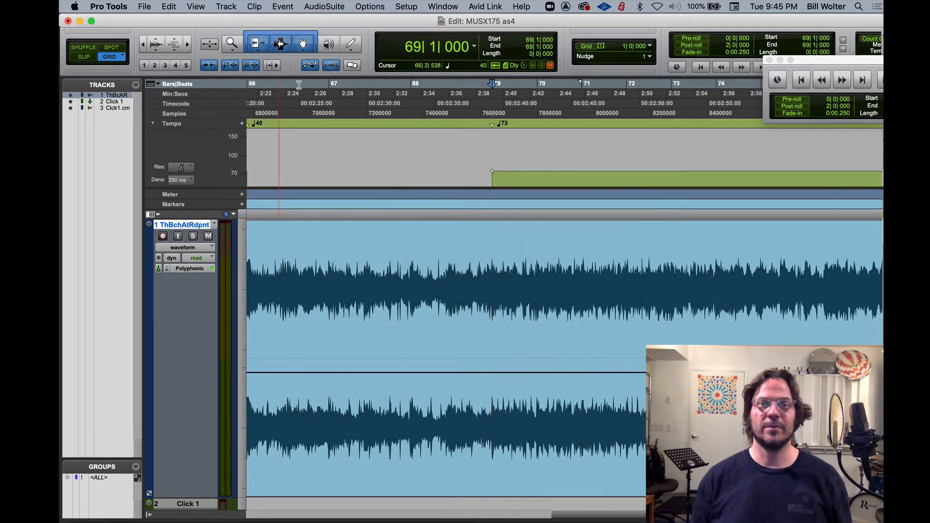
Play from 68|1|000 to hear the tempo change at bar 69, and review the whole tempo map
left_click(453, 107)
key("space")
left_click(405, 108)
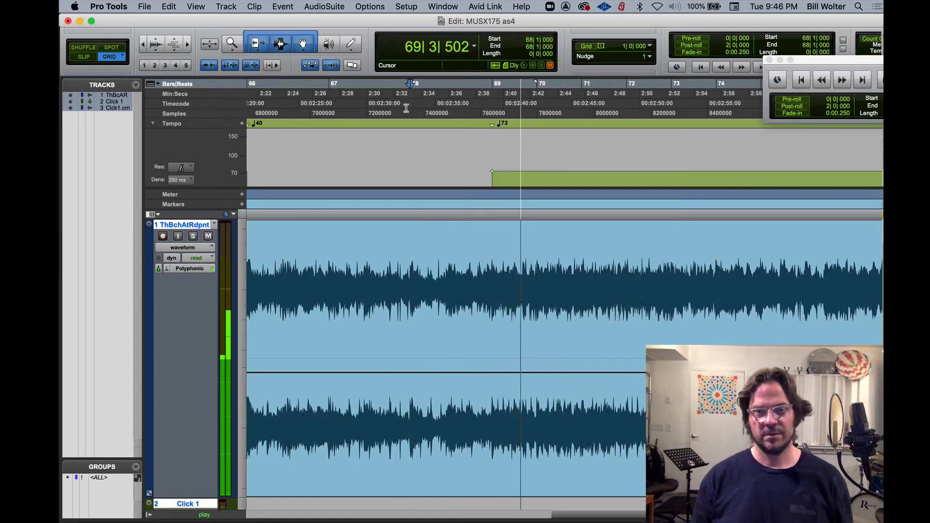
key("space")
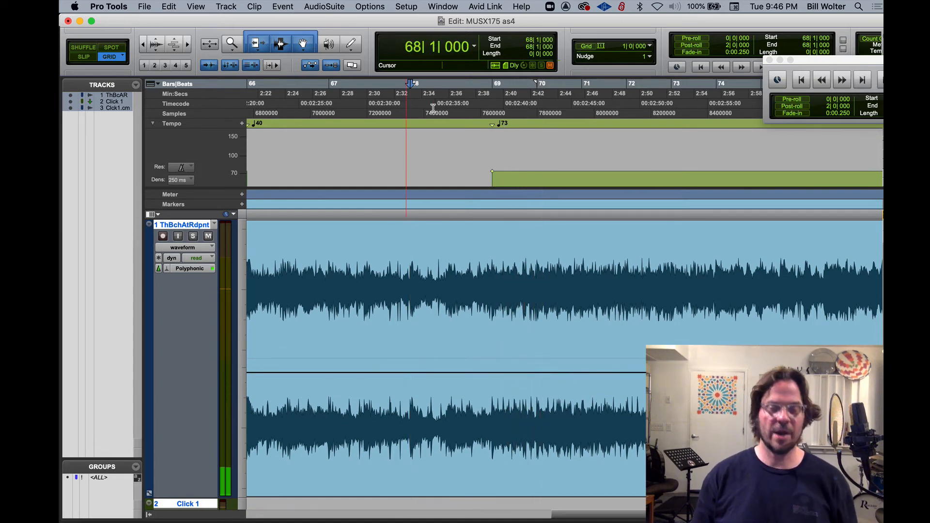
key("r")
key("r")
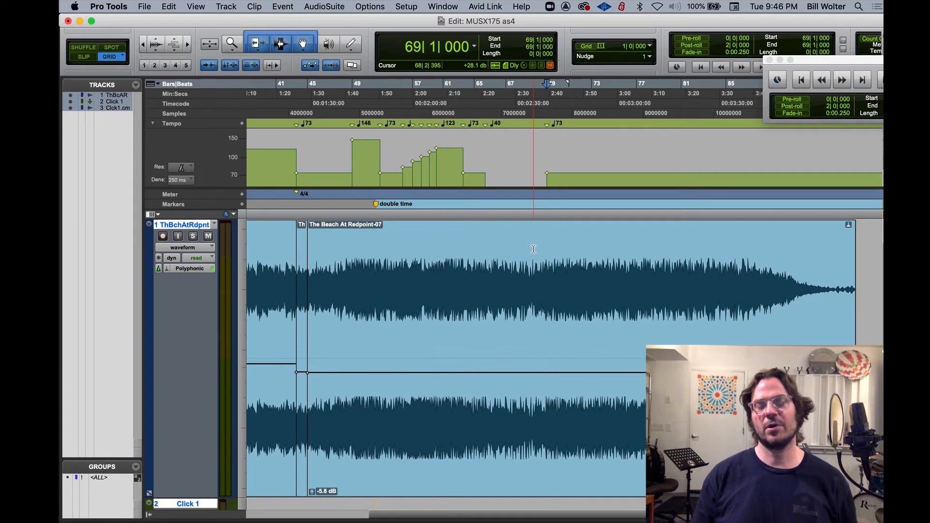
Zoom in on the audio around bar 69 and play the song from 69|1|000
left_click(610, 249)
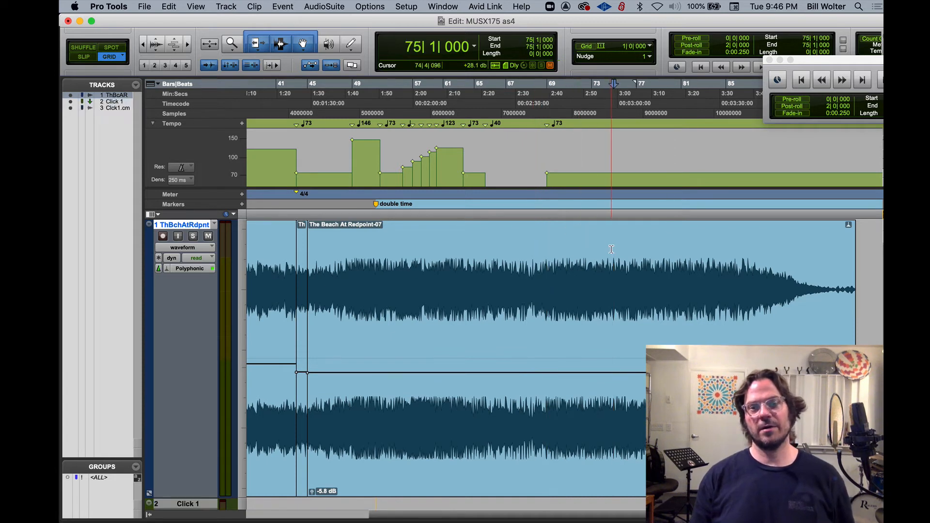
key("t")
key("t")
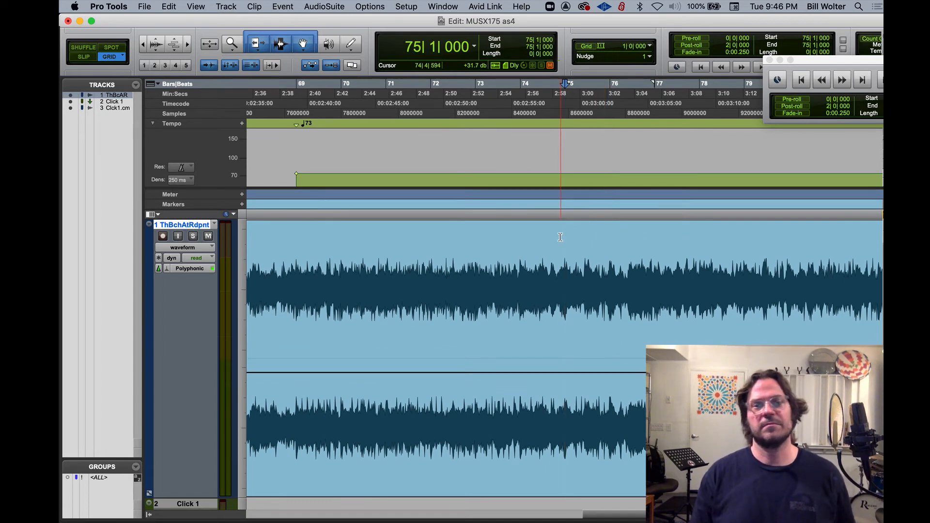
left_click(388, 232)
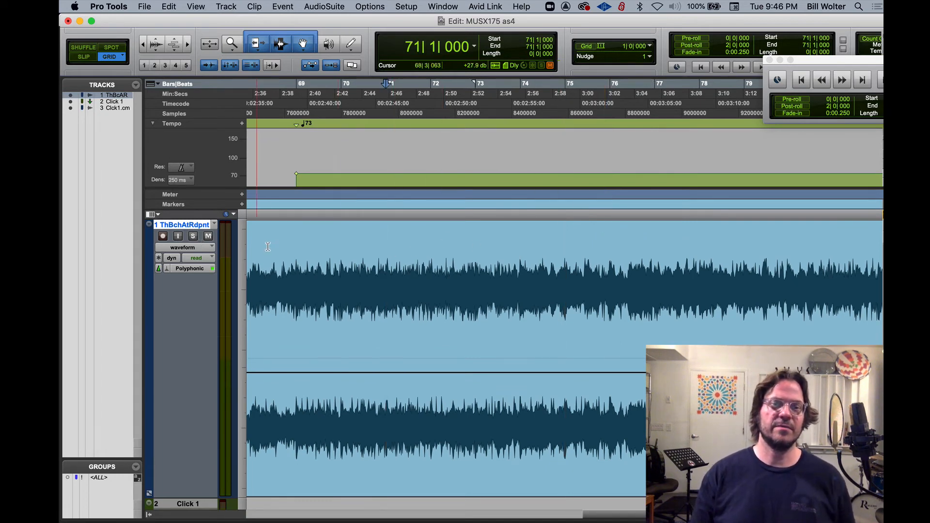
left_click(300, 231)
key("space")
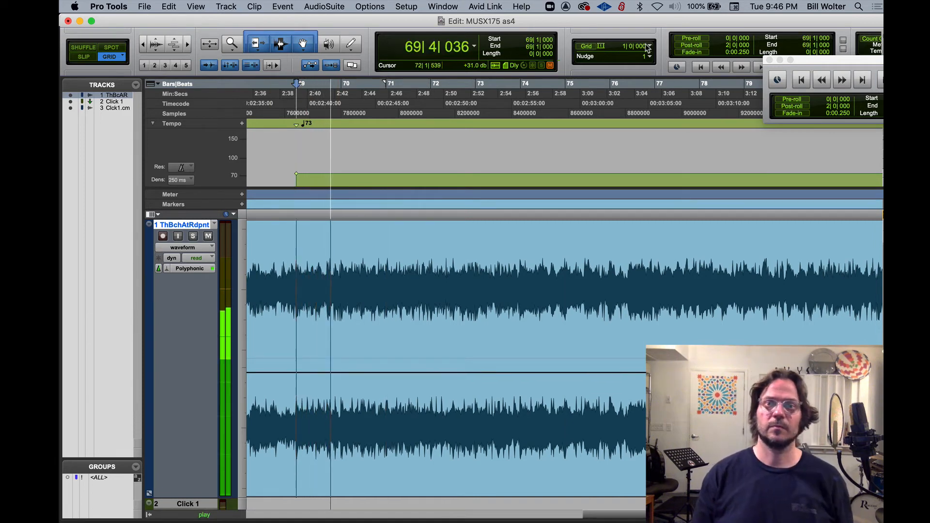
key("space")
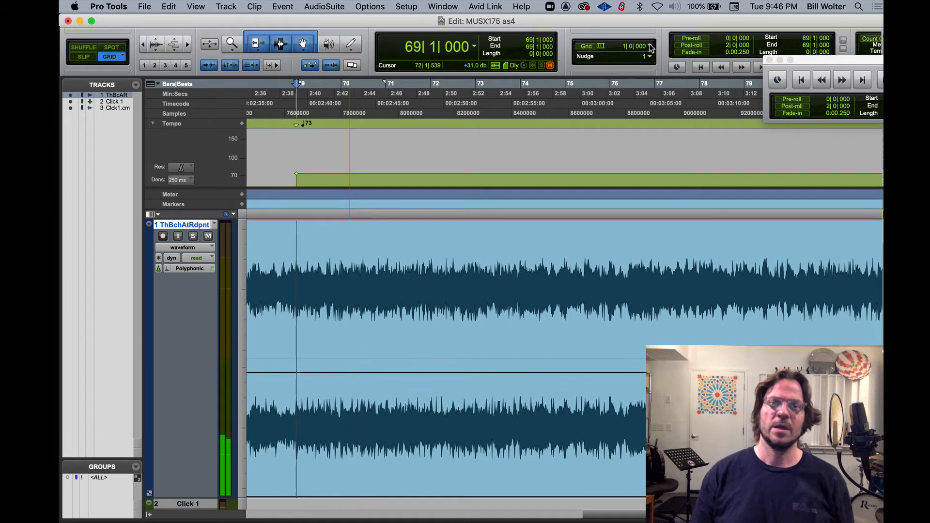
Set the grid value to 1/4 note and play from 69|1|000, 72|2|000 and 74|1|000 to find a bar to truncate
left_click(650, 47)
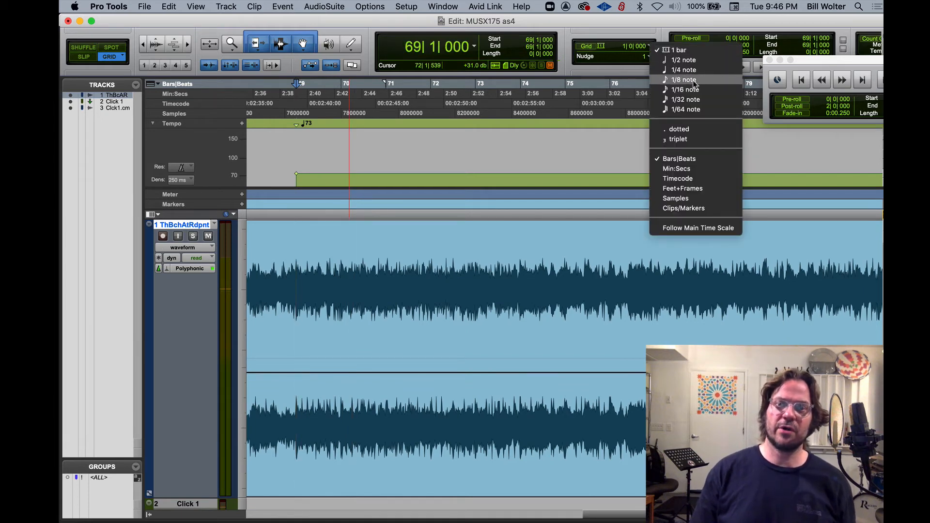
left_click(684, 69)
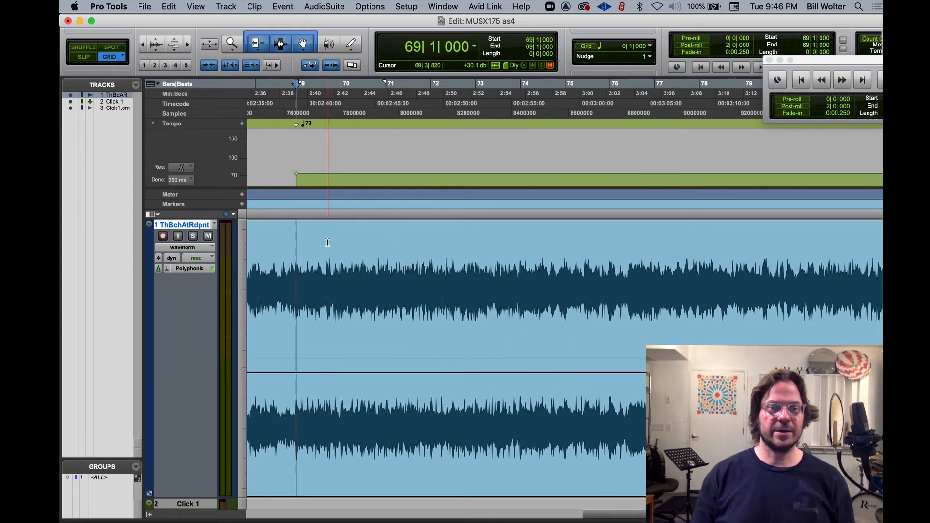
key("space")
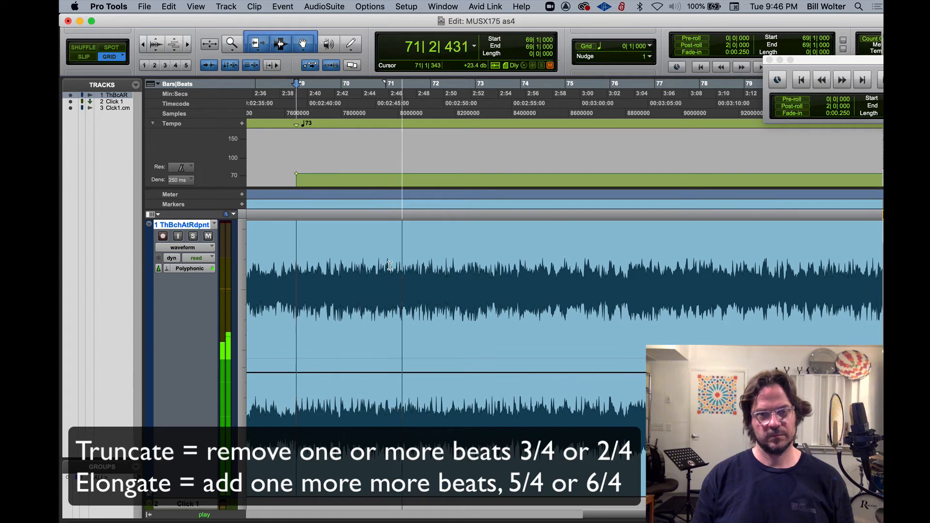
left_click(441, 281)
key("t")
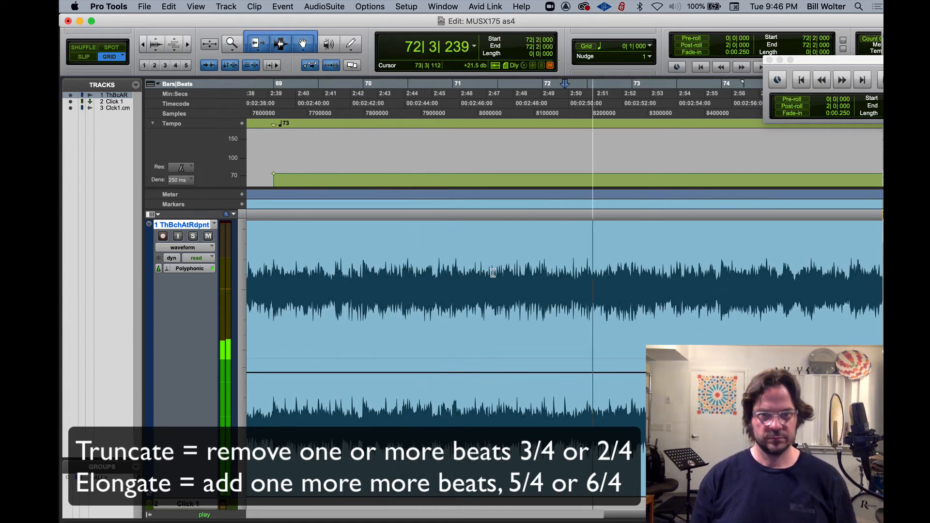
key("r")
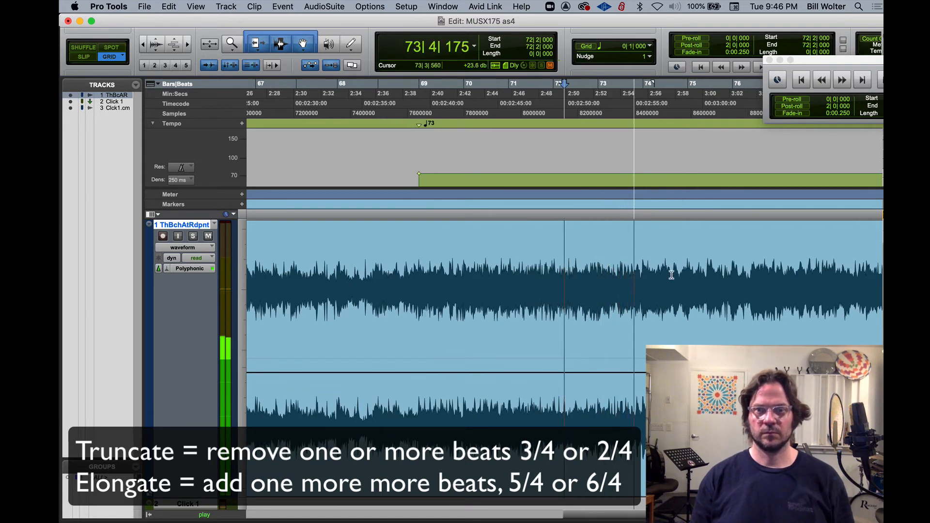
left_click(641, 269)
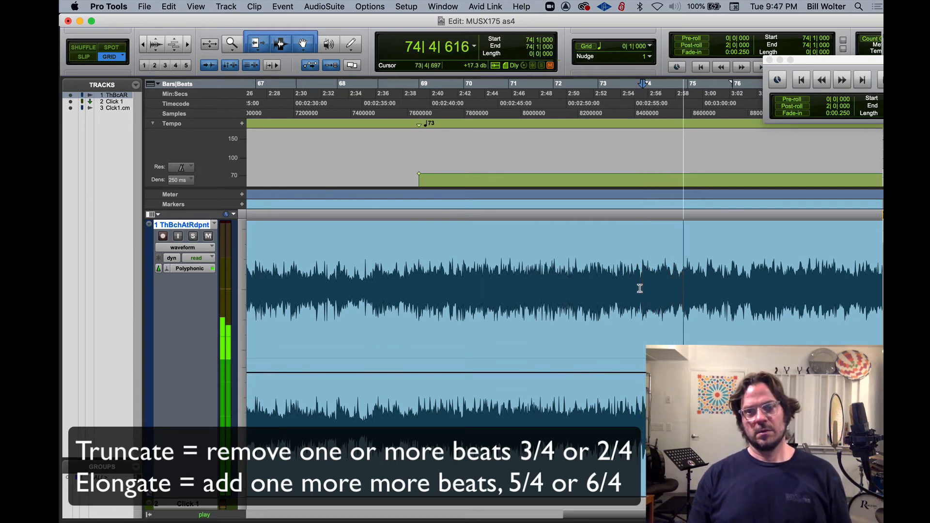
key("space")
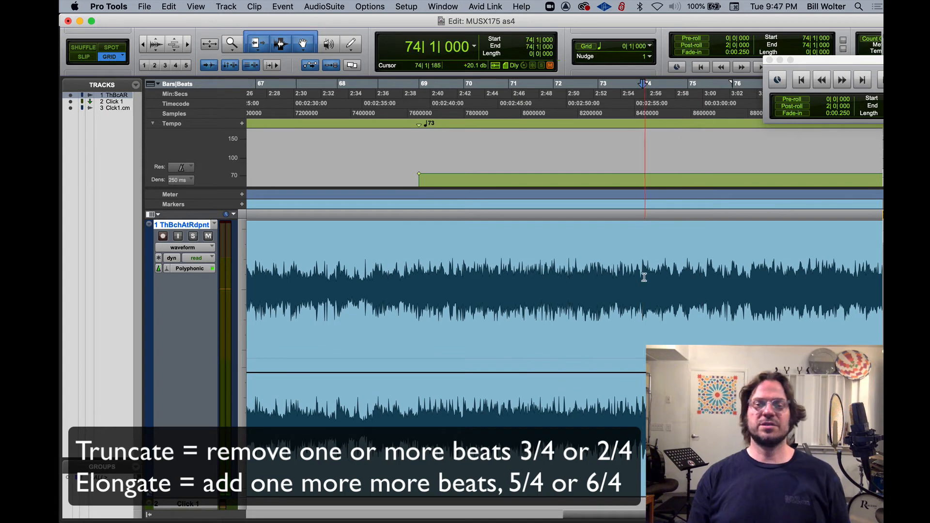
Select and audition three beats from 74|1|000, and insert a 3/4 meter change there, snapped to the bar
left_click_drag(647, 267, 673, 269)
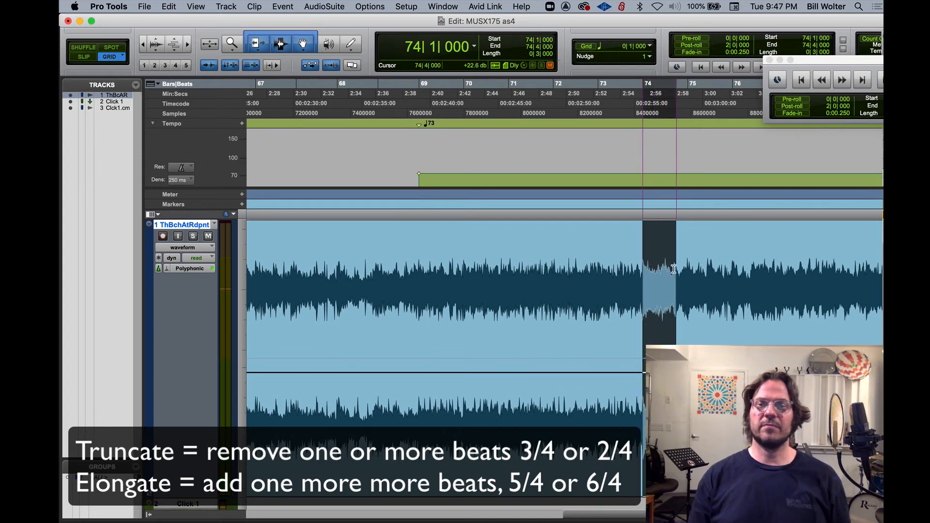
key("space")
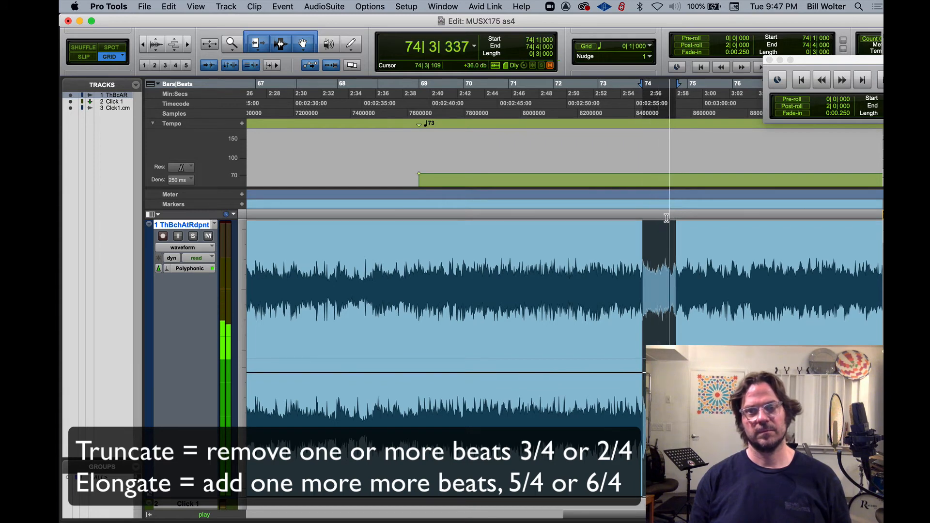
key("space")
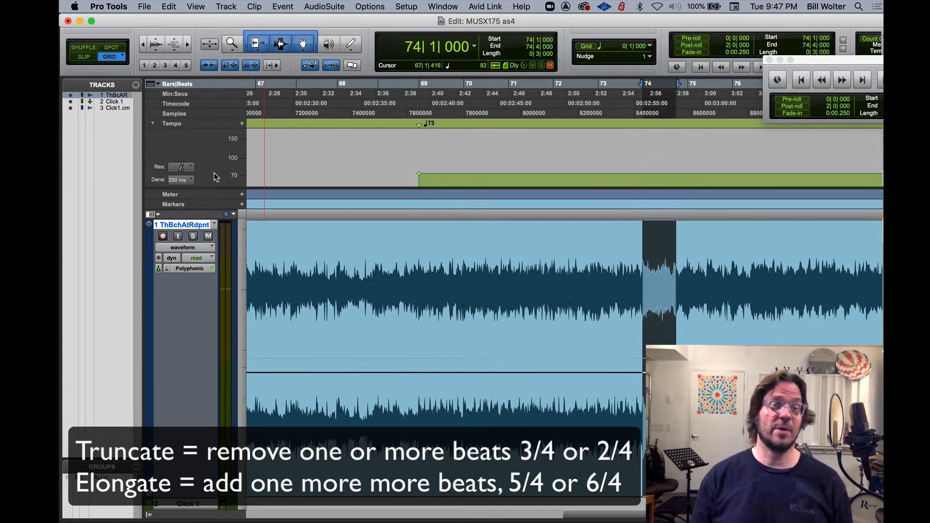
left_click(242, 194)
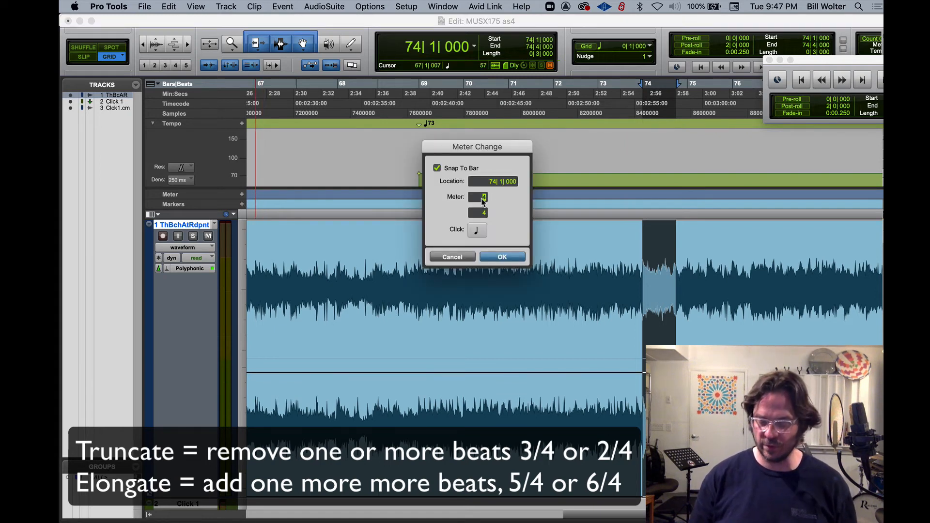
key("Return")
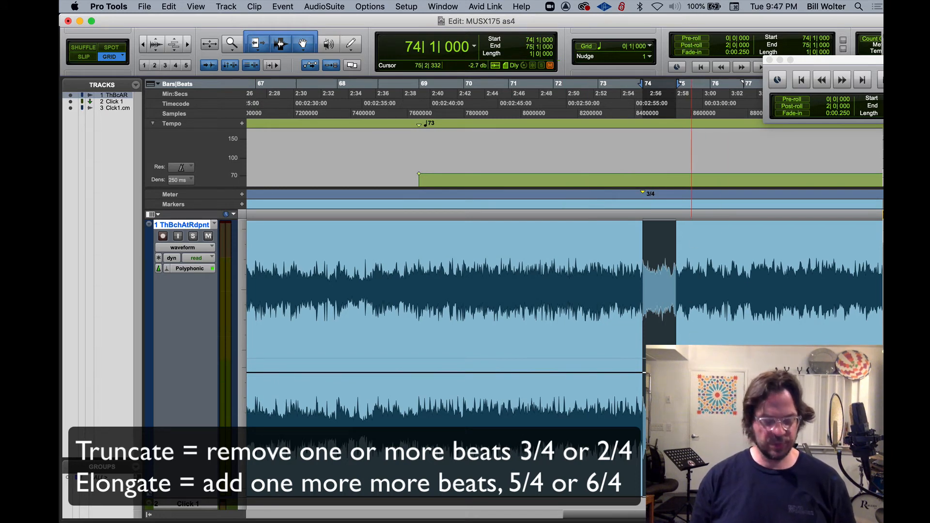
Separate the three-beat selection at bar 74 into its own clip and move the remaining audio to 79|1|000
key("super+e")
left_click_drag(707, 412, 848, 412)
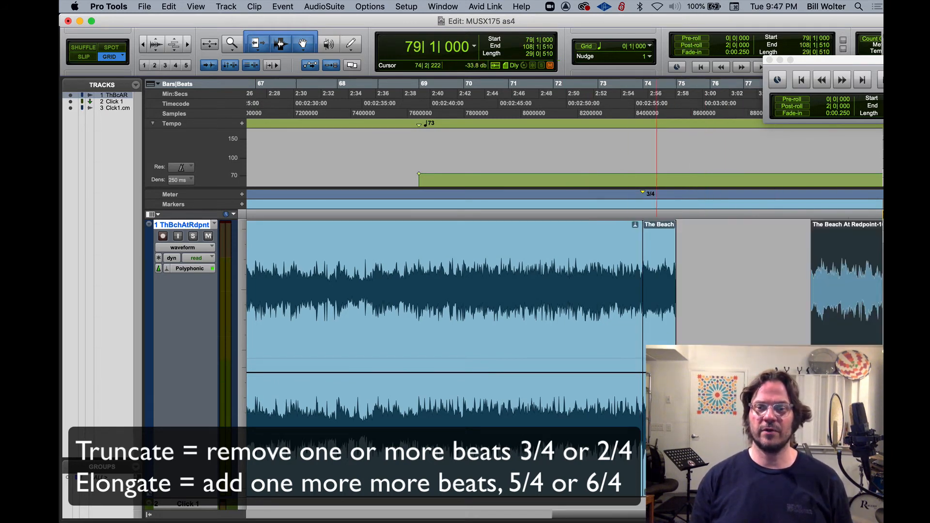
Duplicate the three-beat clip at bar 74 three times
left_click(665, 413)
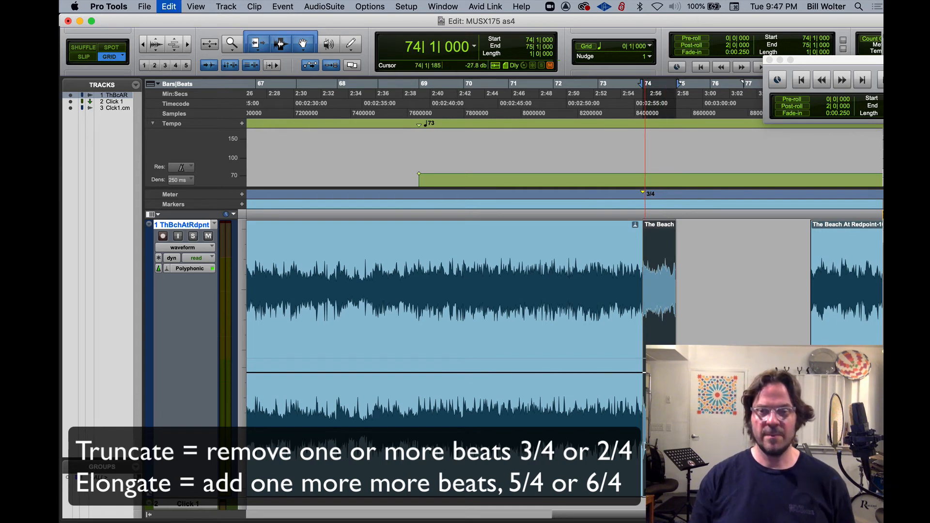
key("super+d")
key("super+d")
key("super+d")
Play from 73|2|000 through the repeated 3/4 clips, muting the Click 1 track and unmuting Click 1.cm
left_click(612, 112)
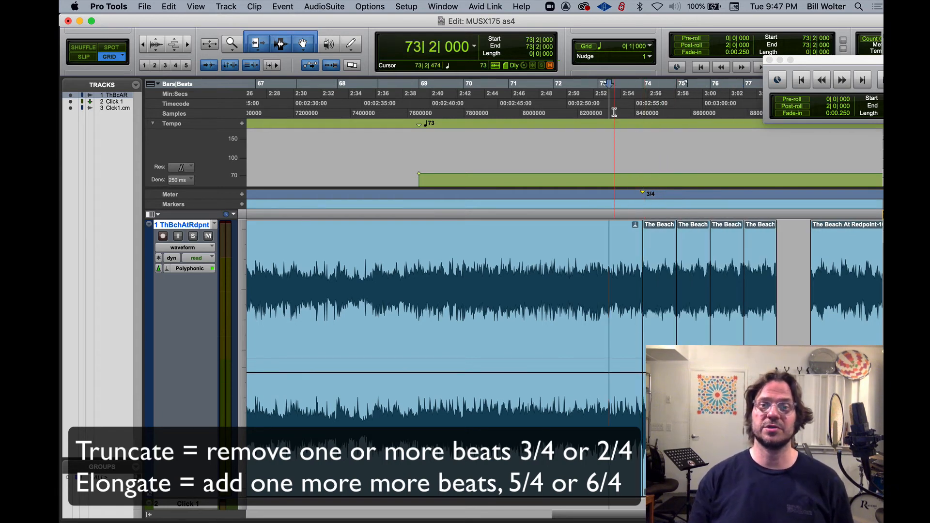
key("space")
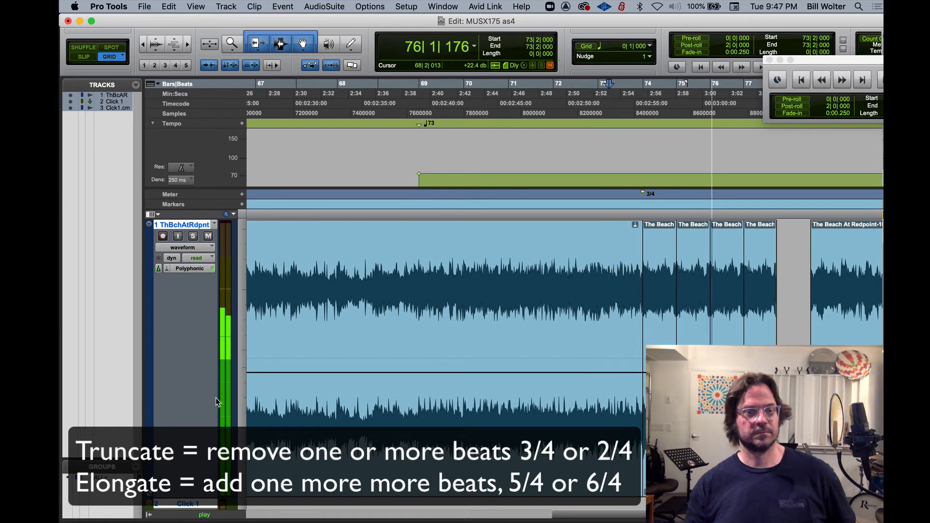
scroll(216, 397, "down", 5)
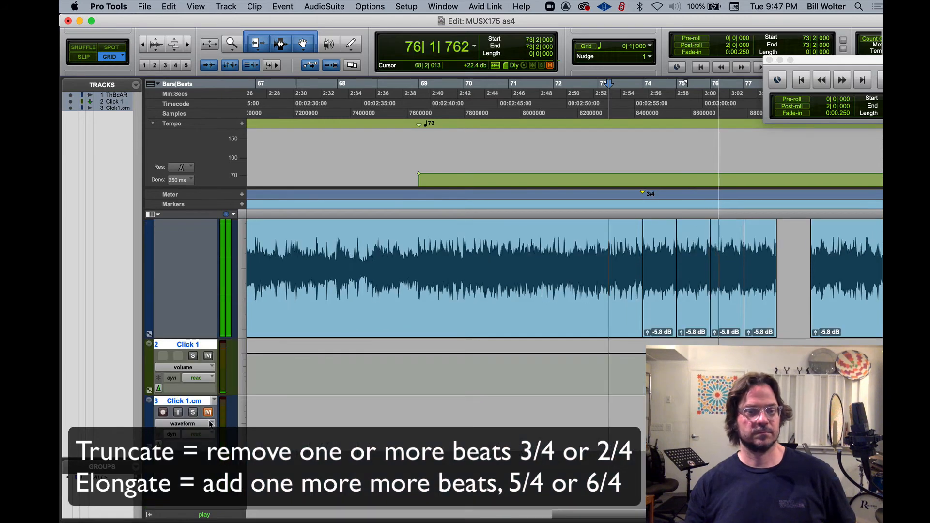
left_click(208, 356)
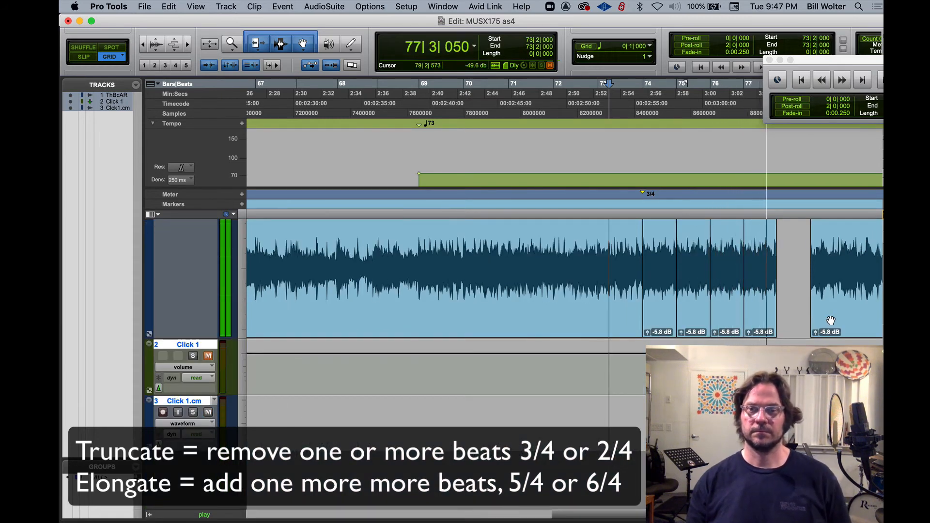
Move the remaining audio to 78|1|000 and insert a 4/4 meter change there, snapped to the bar
left_click_drag(842, 315, 807, 315)
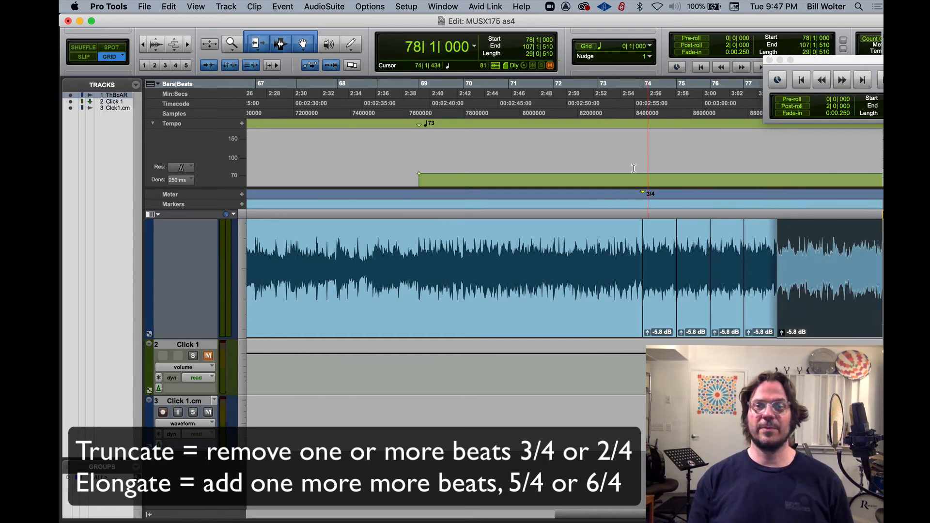
left_click(241, 194)
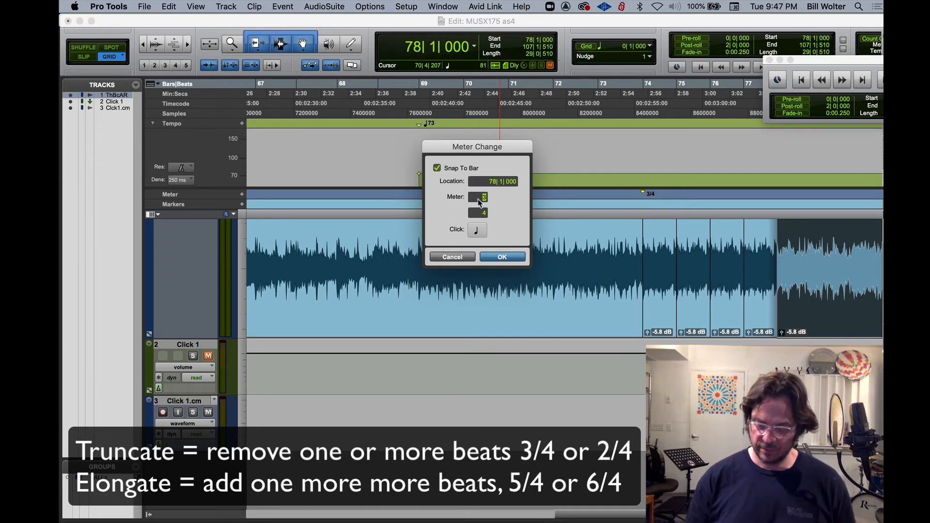
key("Return")
scroll(678, 214, "right", 5)
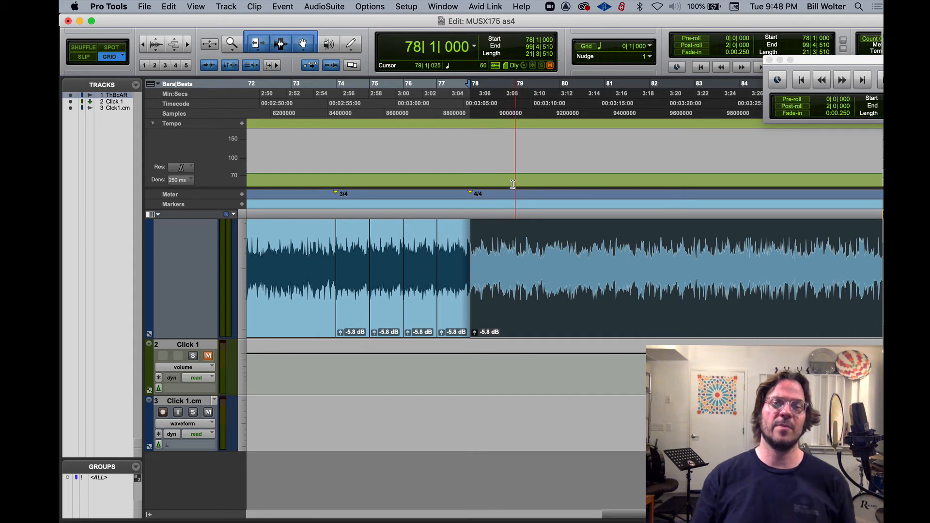
Add a marker named "truncated" at 74|1|000
left_click(488, 107)
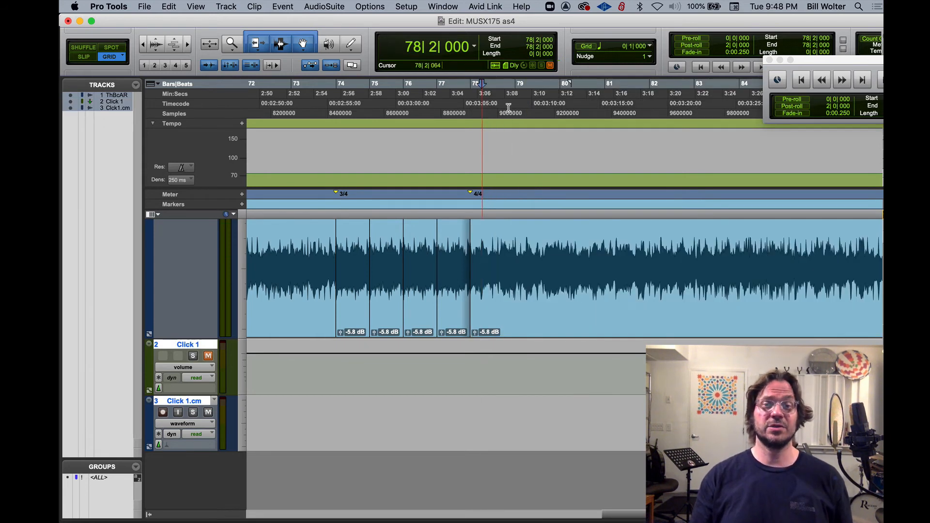
left_click(342, 207)
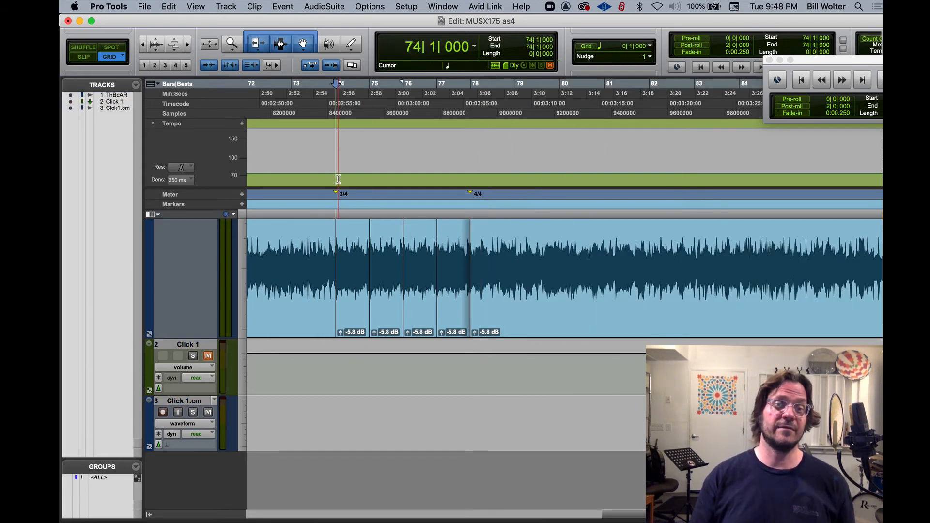
key("Return")
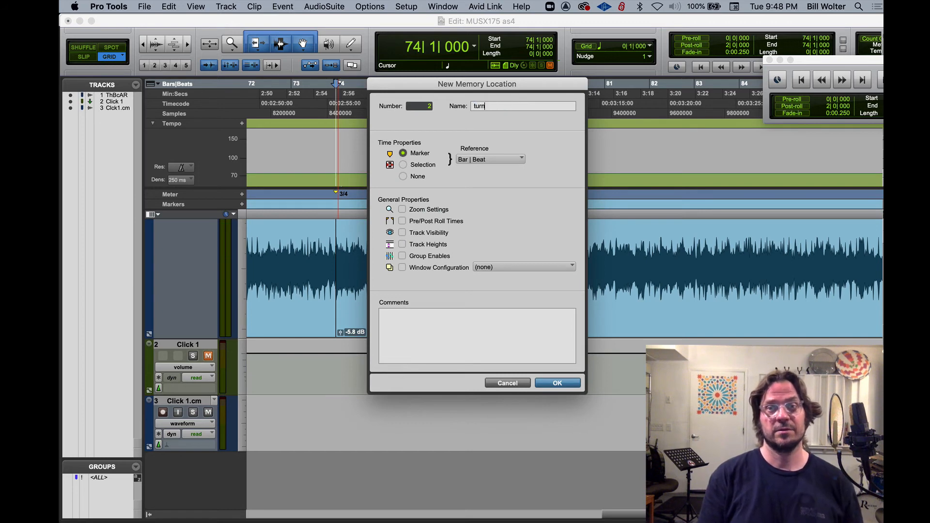
type("trun")
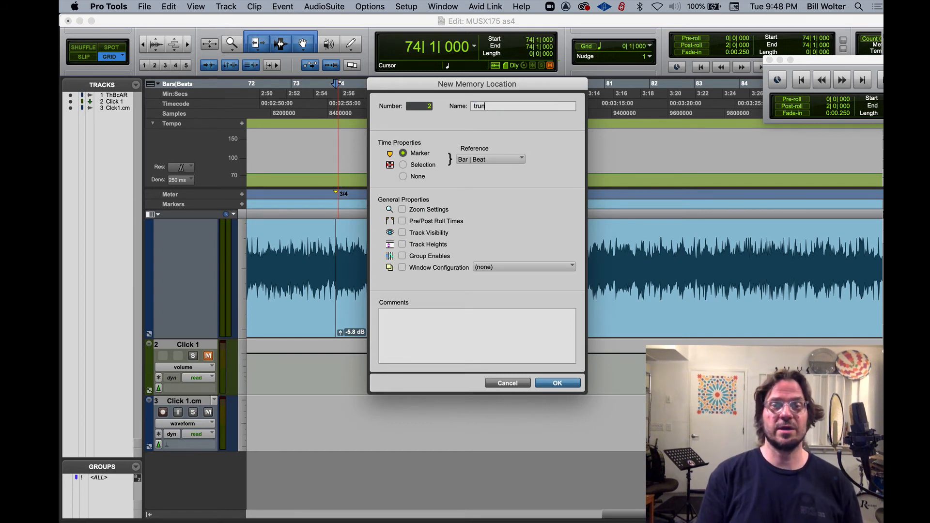
type("cated")
key("Return")
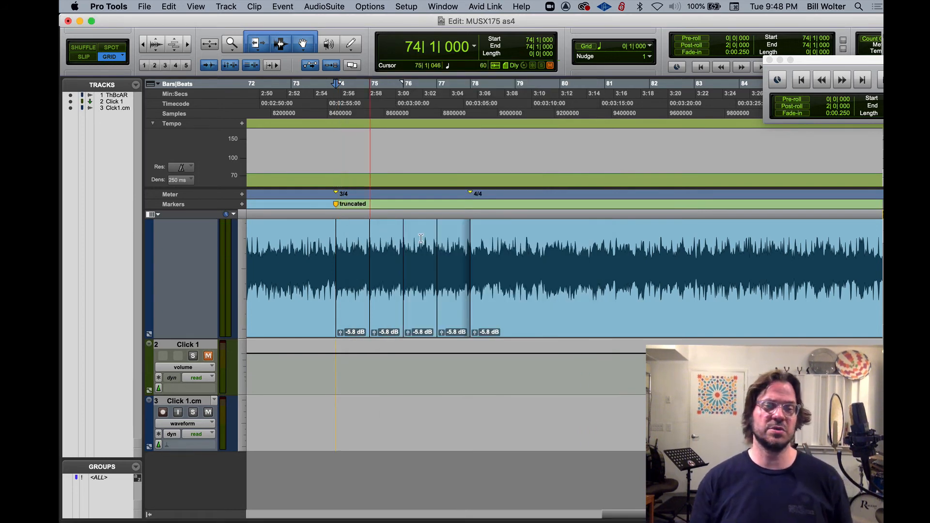
Play the audio after the return to 4/4, starting from 78|1|000 and from 80|3|000
left_click_drag(468, 173, 493, 176)
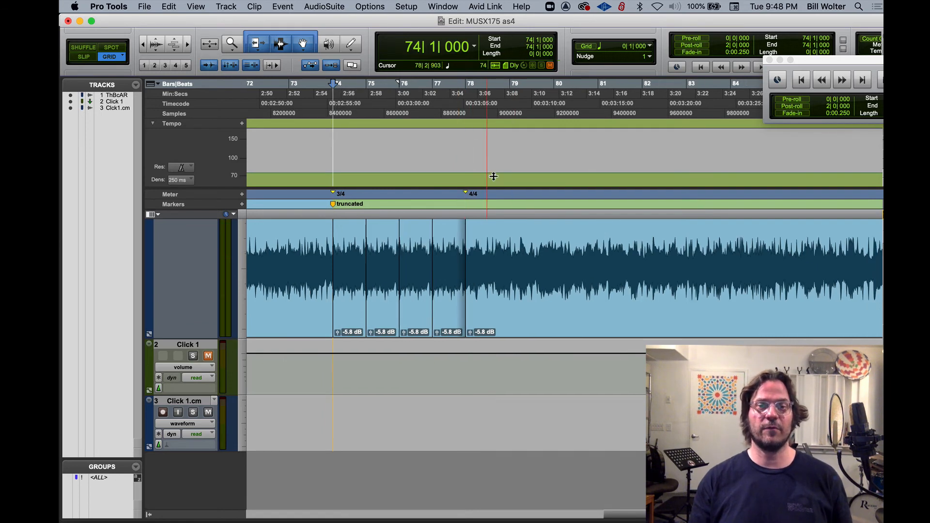
key("space")
key("space")
left_click(461, 96)
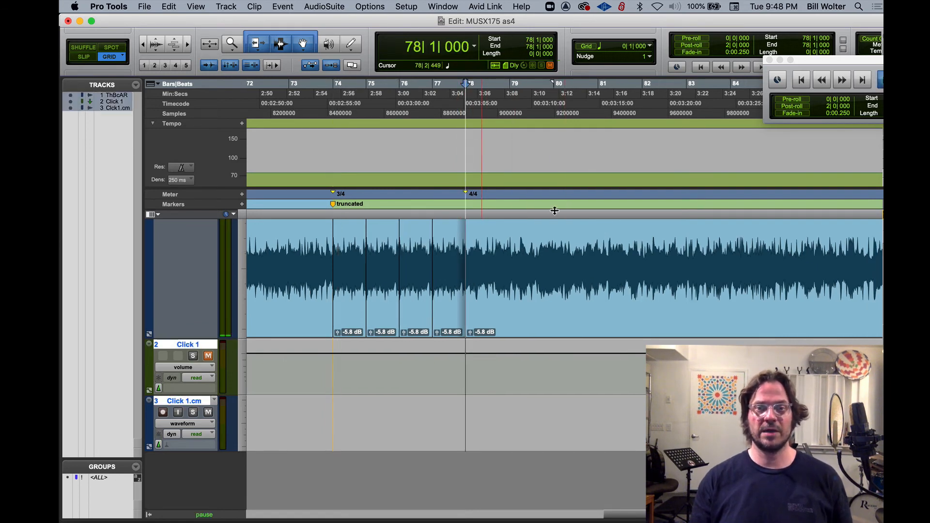
key("space")
key("space")
left_click(573, 216)
key("space")
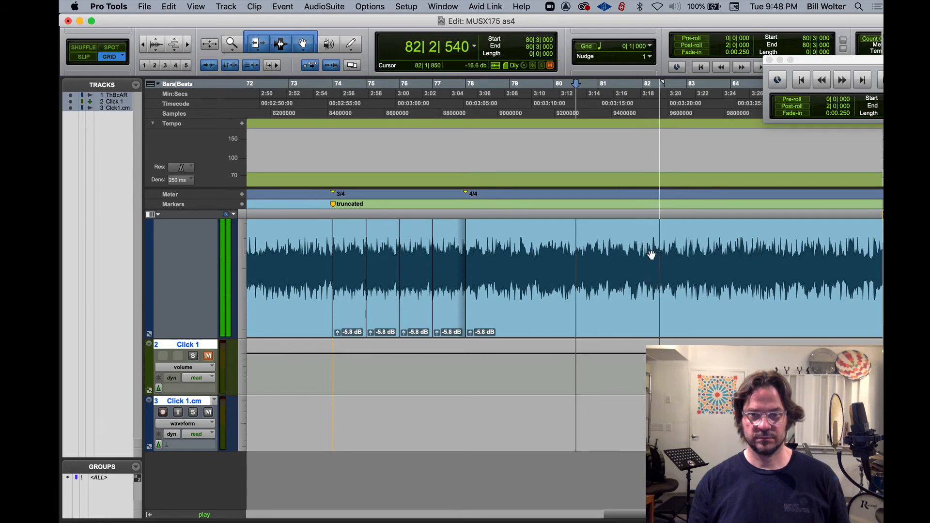
Play repeatedly from 82|2|000 to check it as the starting beat of the next section
left_click(651, 199)
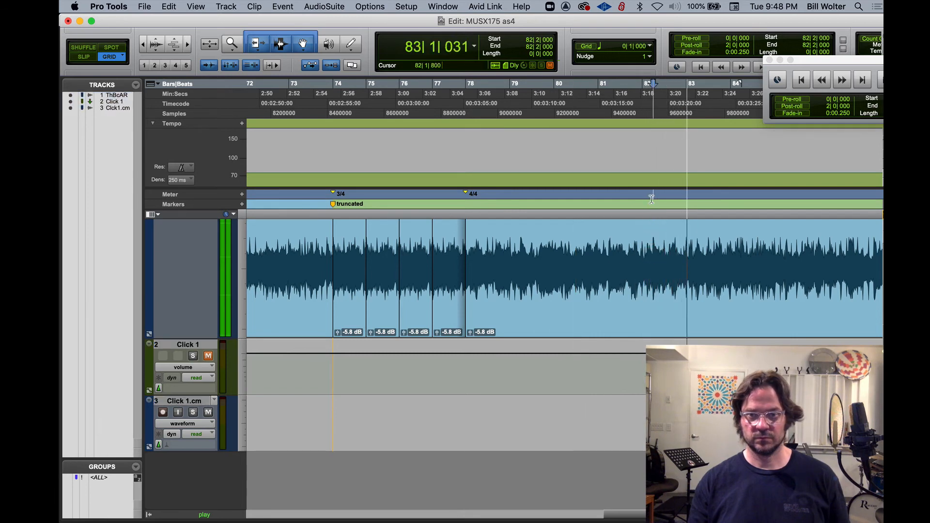
key("space")
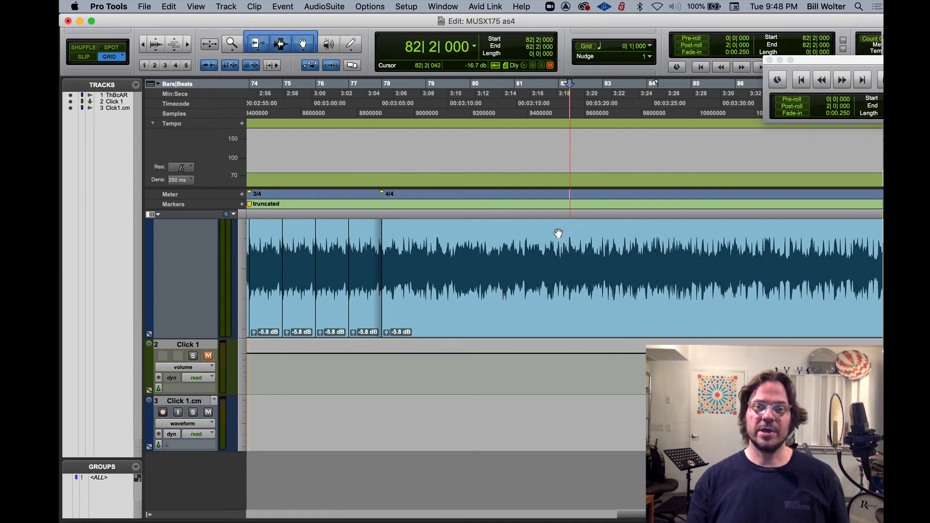
key("space")
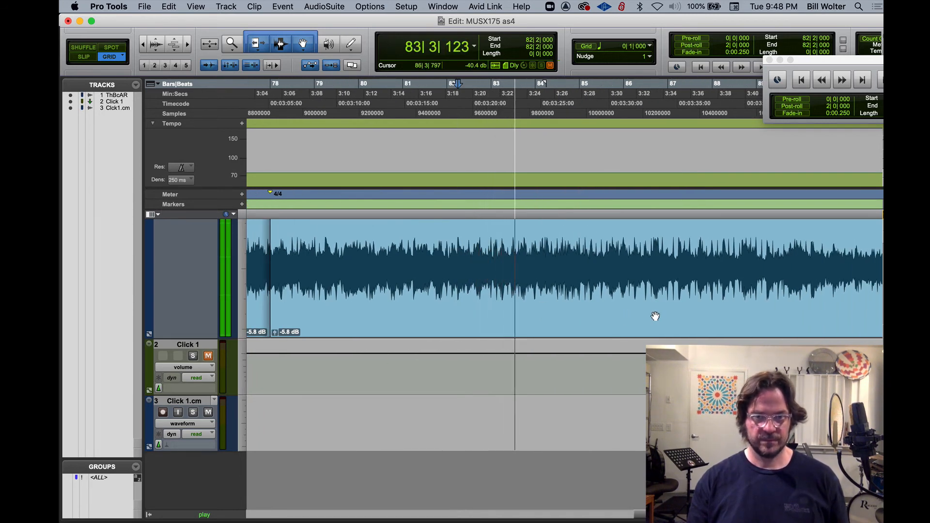
key("space")
key("space")
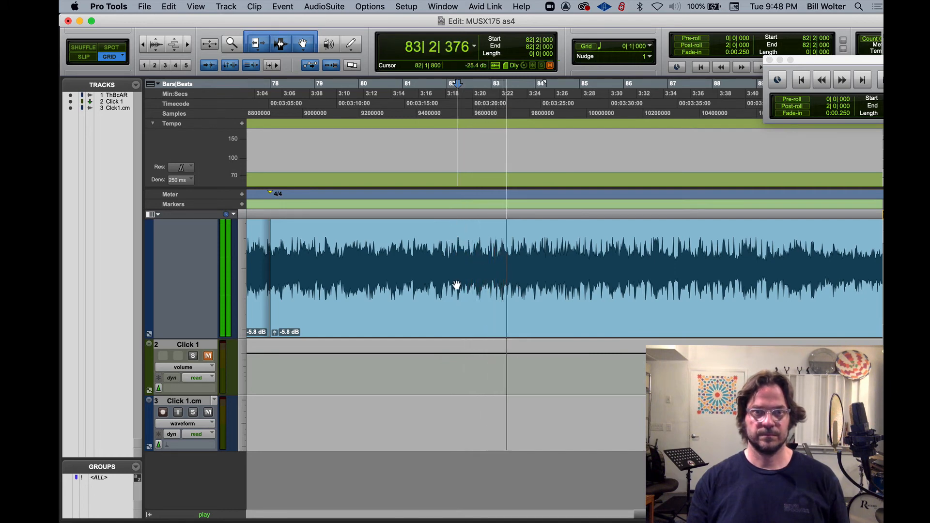
key("space")
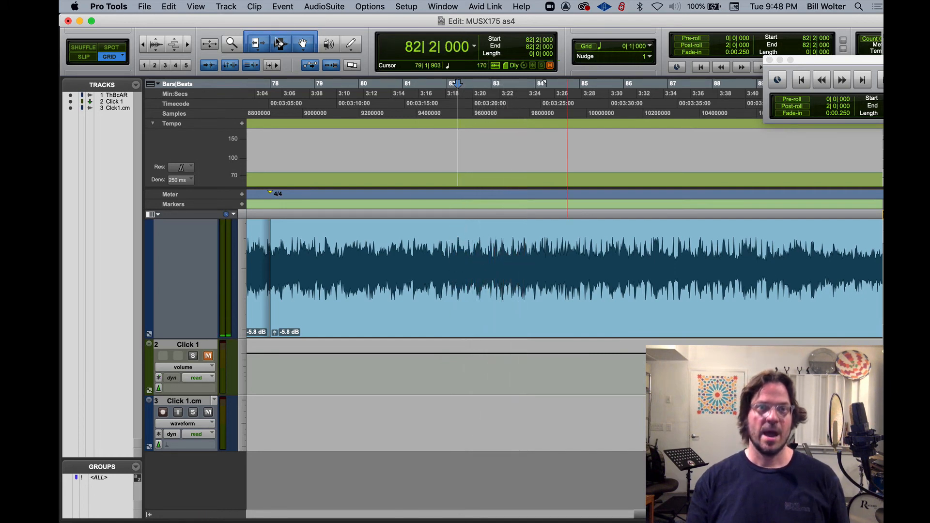
Select the audio from 82|2|000 to 83|3|000 with the Selector tool and play the five-beat range
key("F7")
left_click_drag(460, 265, 520, 266)
key("space")
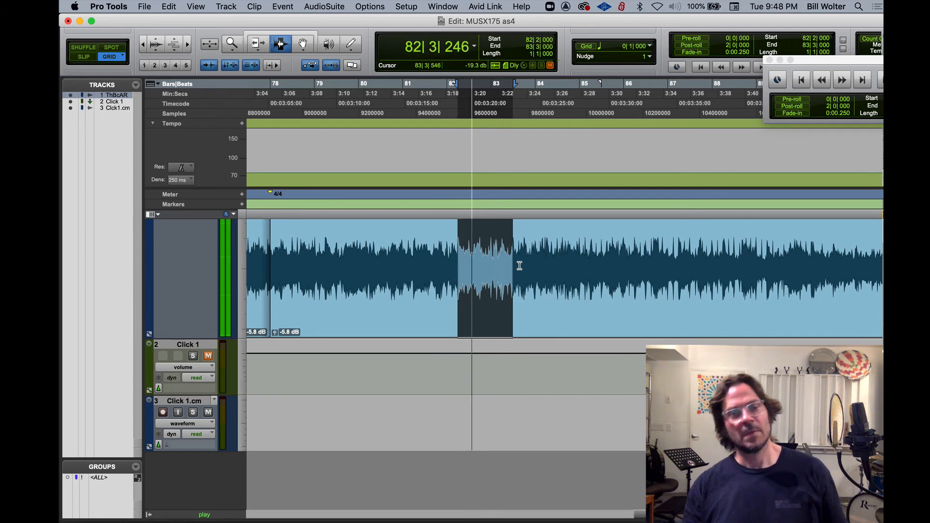
key("space")
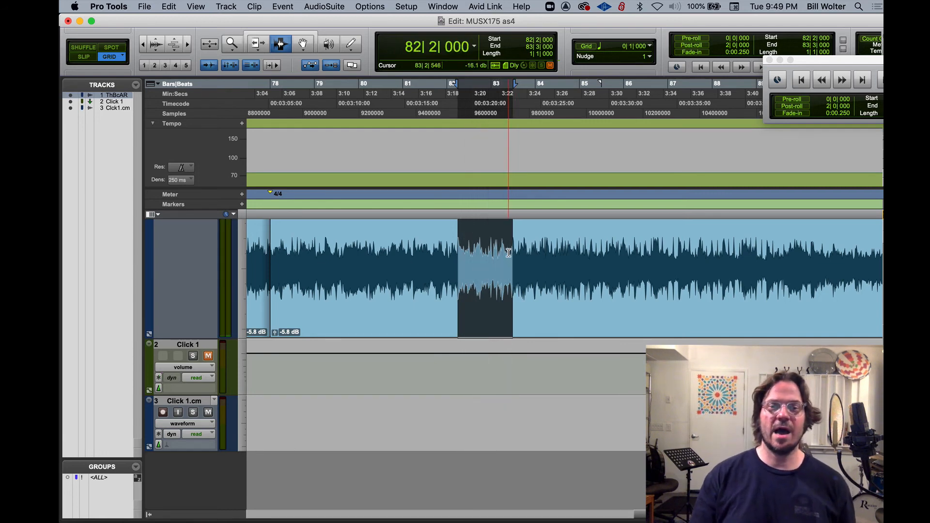
Shorten the selection to end at 83|2|000, extend it back to 83|3|000, and play each version to compare them
left_click_drag(509, 255, 501, 276)
key("space")
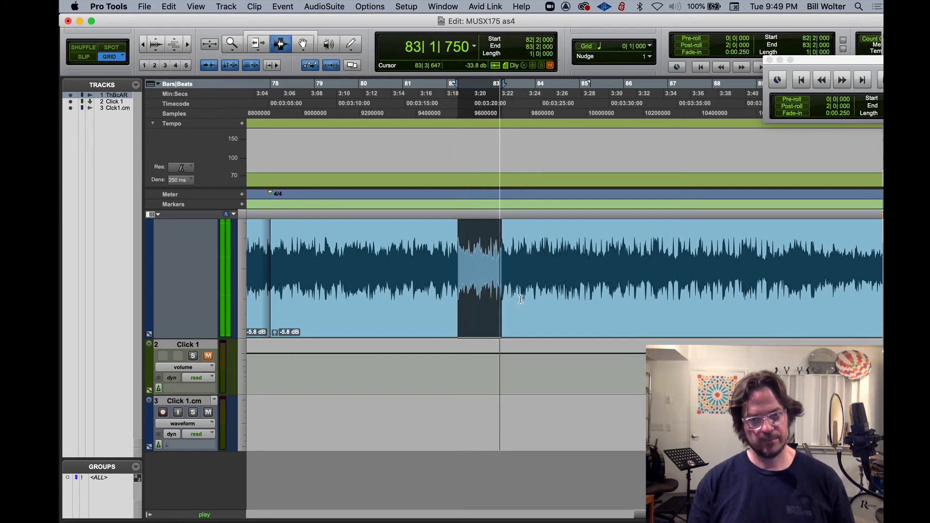
left_click(511, 252, "shift")
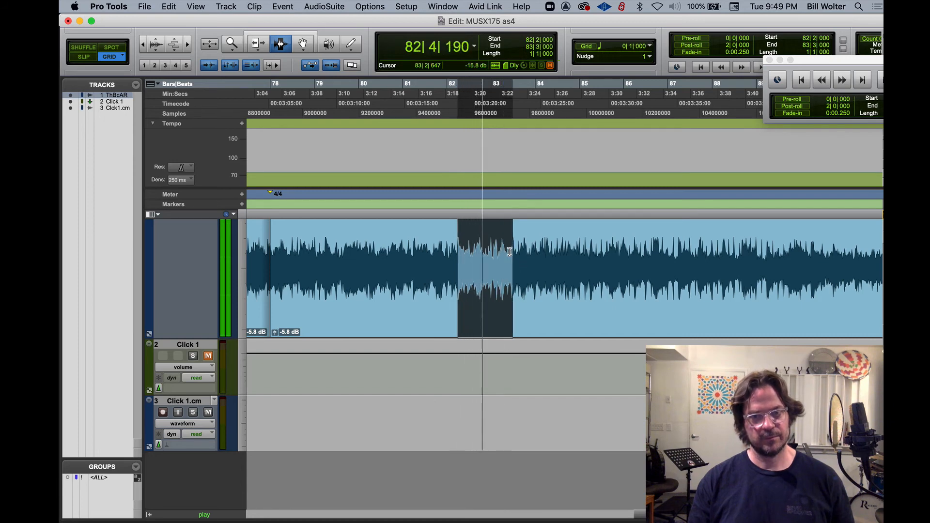
key("space")
key("space")
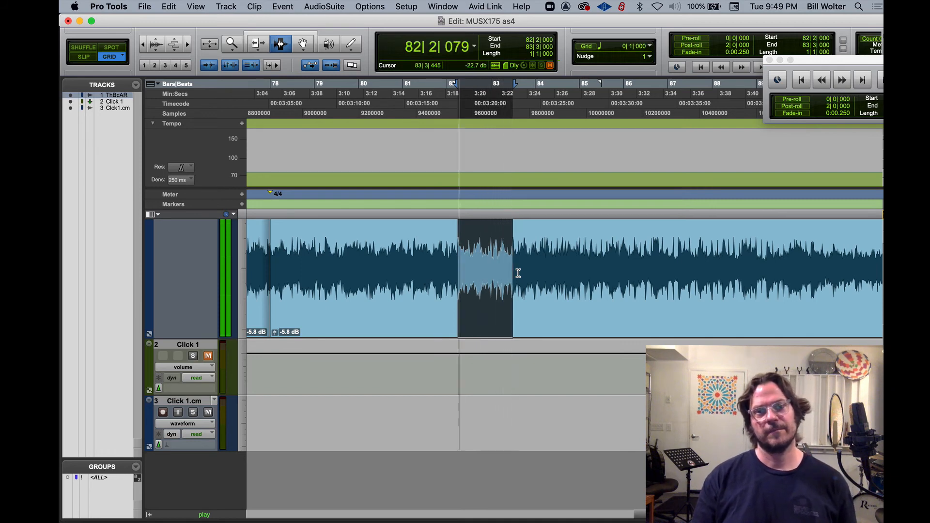
key("space")
key("space")
key("space")
Play from 82|1|000, reselect the audio from 82|2|000 to 83|3|000, and separate it into its own clip
left_click(446, 242)
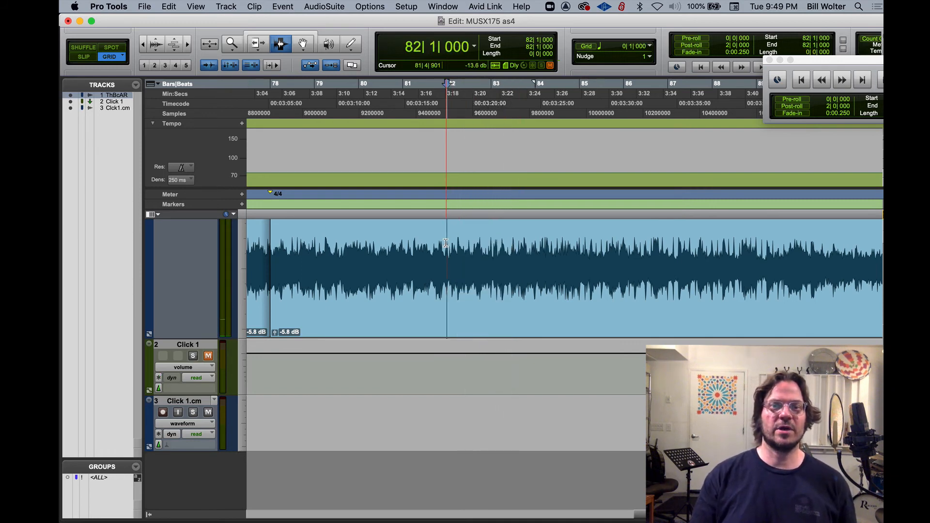
key("space")
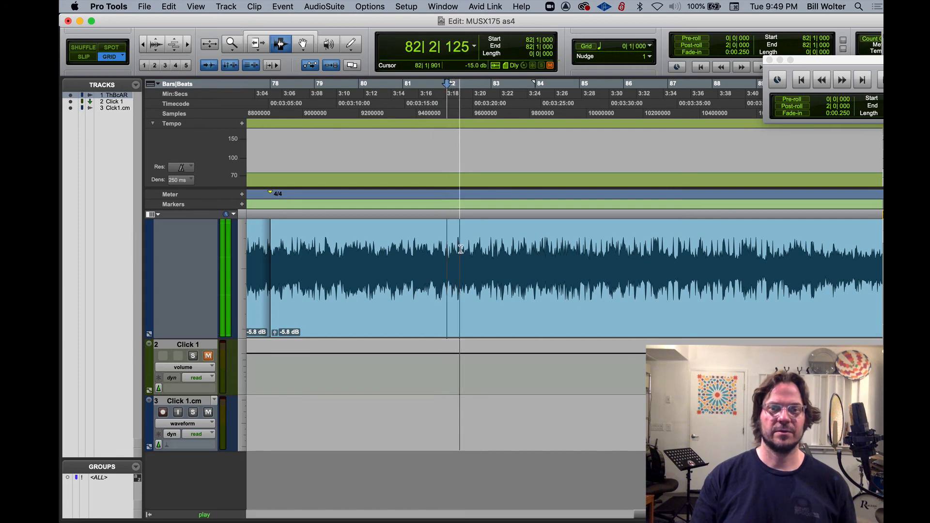
left_click_drag(458, 246, 512, 247)
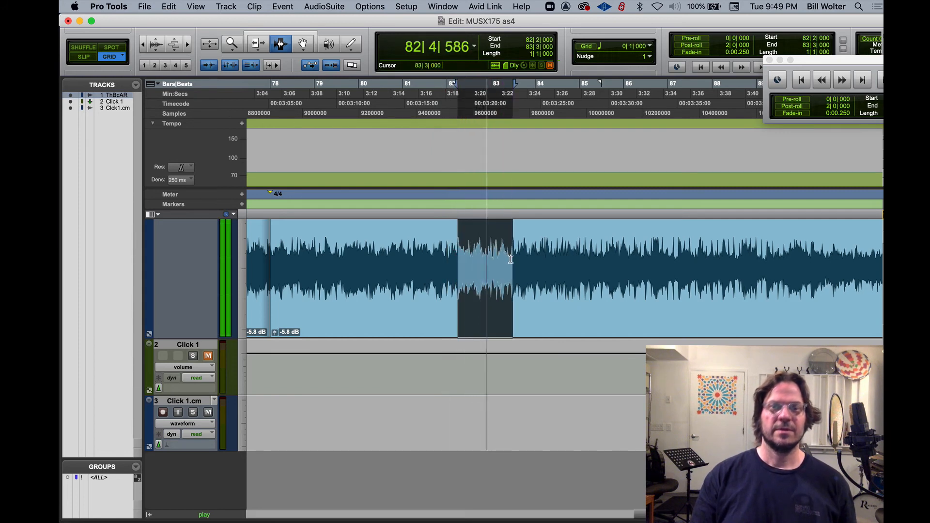
key("space")
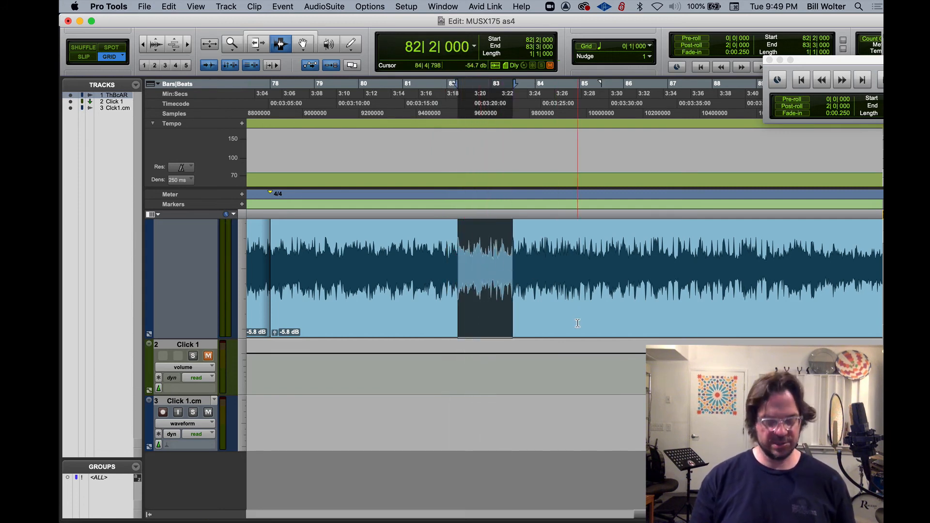
key("super+e")
Move the audio following the five-beat clip out to 88|3|000, leaving a gap for repeats
left_click(551, 322)
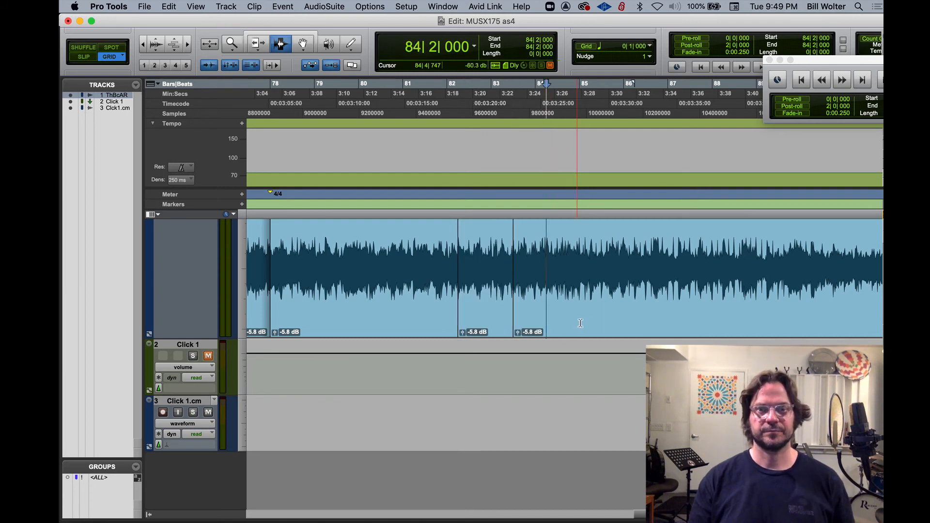
left_click(639, 328)
left_click_drag(639, 328, 798, 291)
left_click(309, 45)
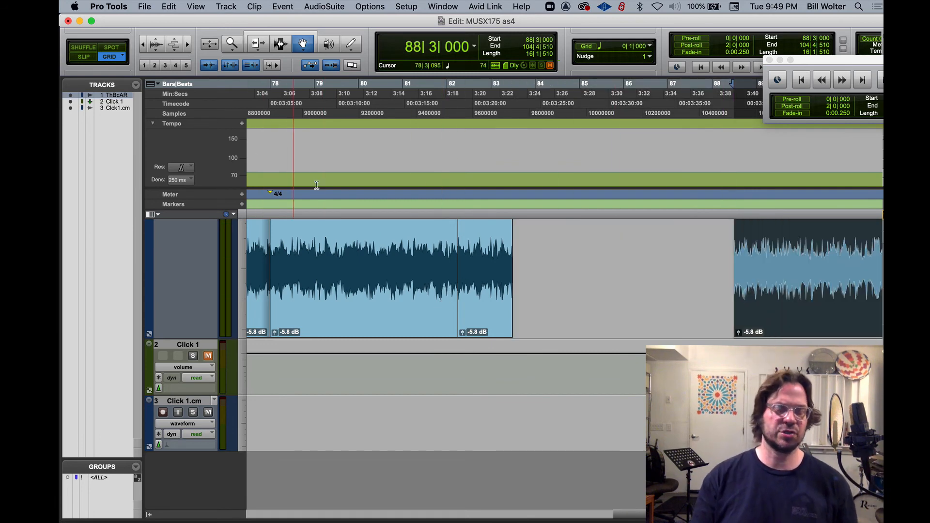
Play the separated five-beat clip and move it one beat earlier to start at 82|1|000
scroll(330, 192, "left", 10)
scroll(327, 197, "right", 3)
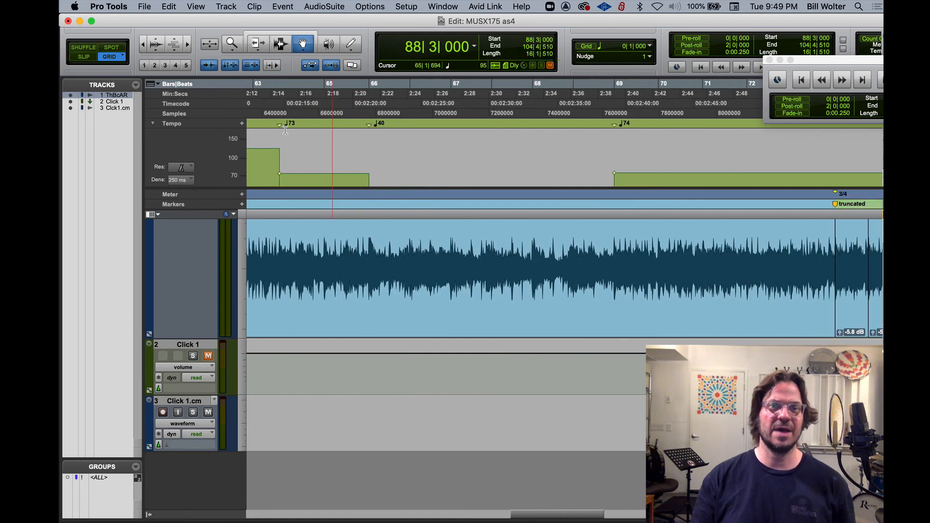
scroll(508, 262, "right", 5)
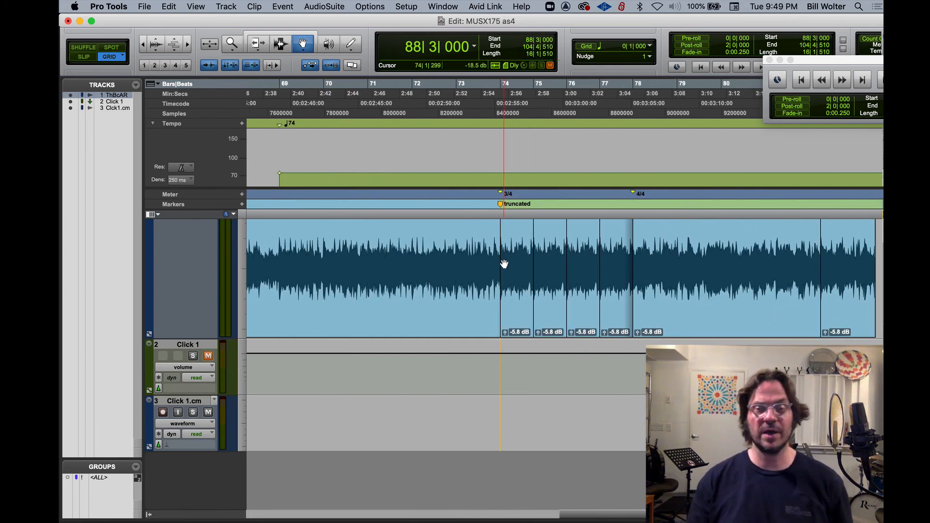
scroll(504, 264, "right", 7)
left_click(431, 325)
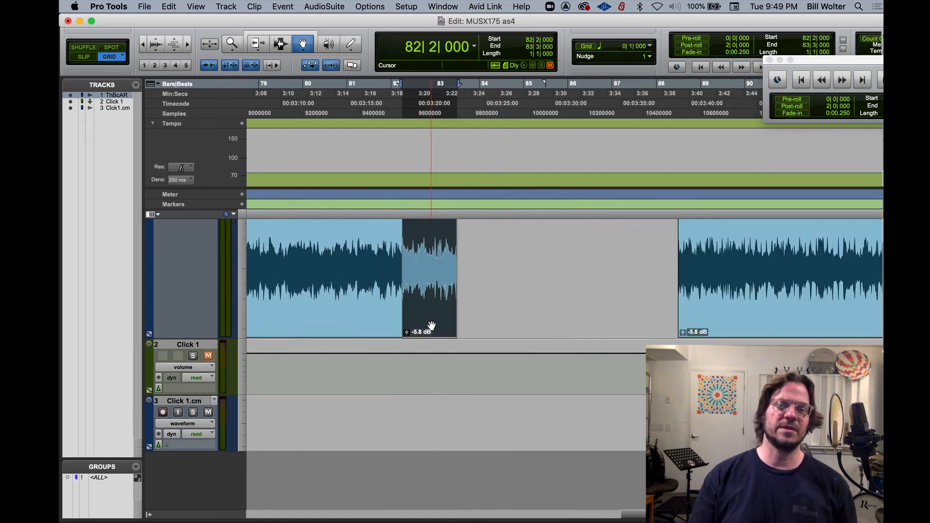
key("space")
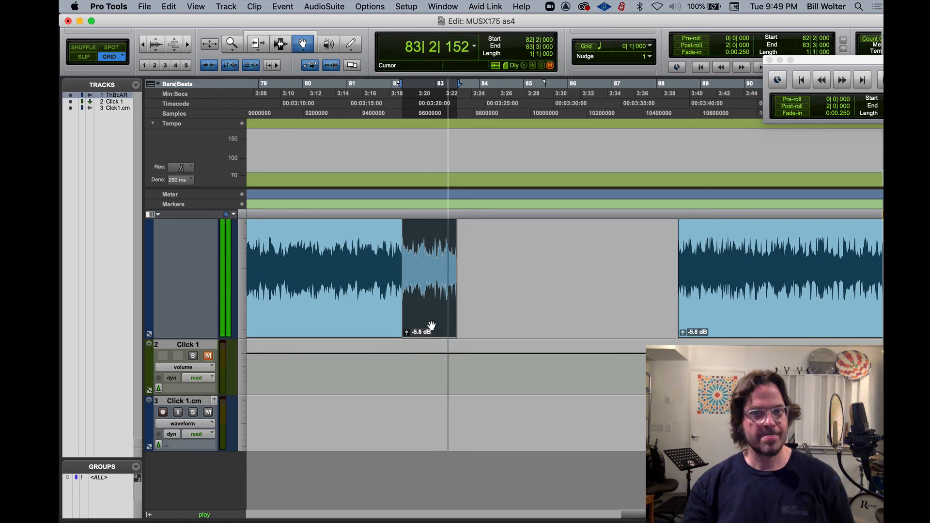
key("space")
left_click_drag(417, 313, 406, 311)
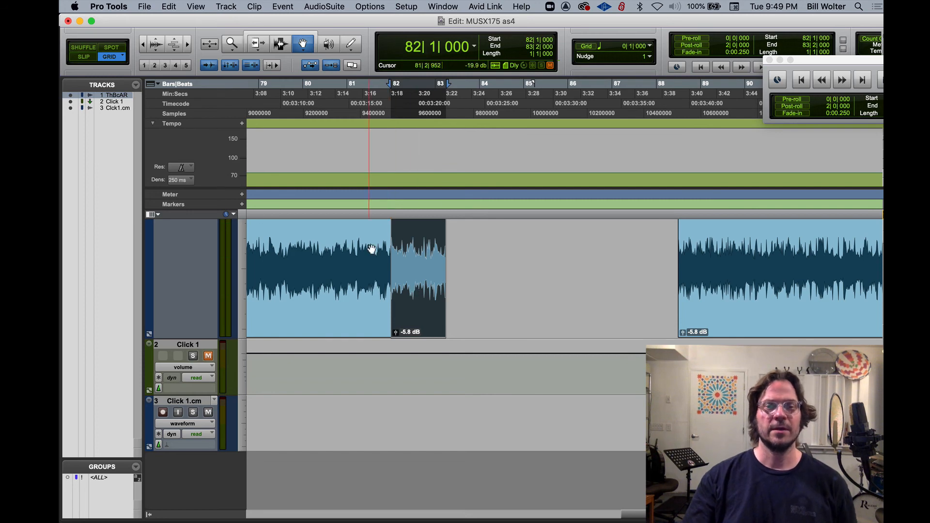
Play from 81|2|000 into the moved clip, and play the five-beat clip on its own
left_click(360, 106)
key("space")
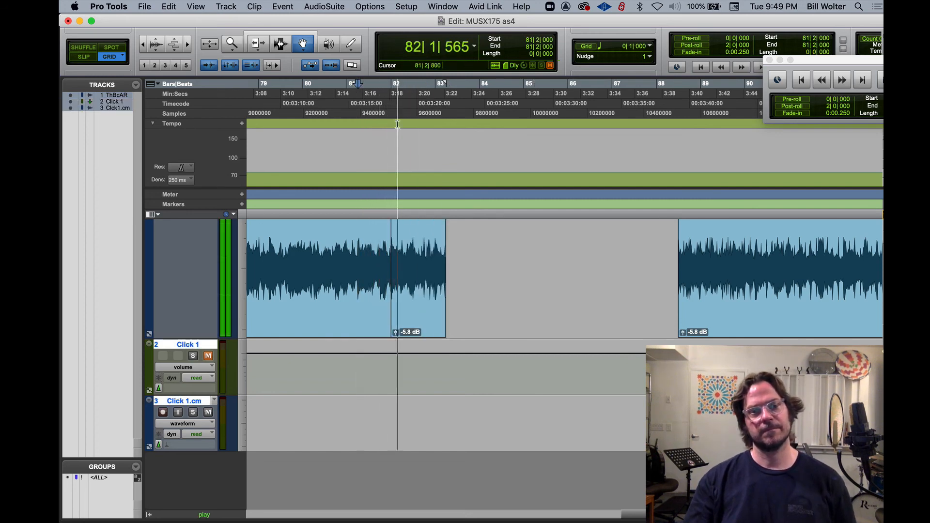
key("space")
left_click(422, 326)
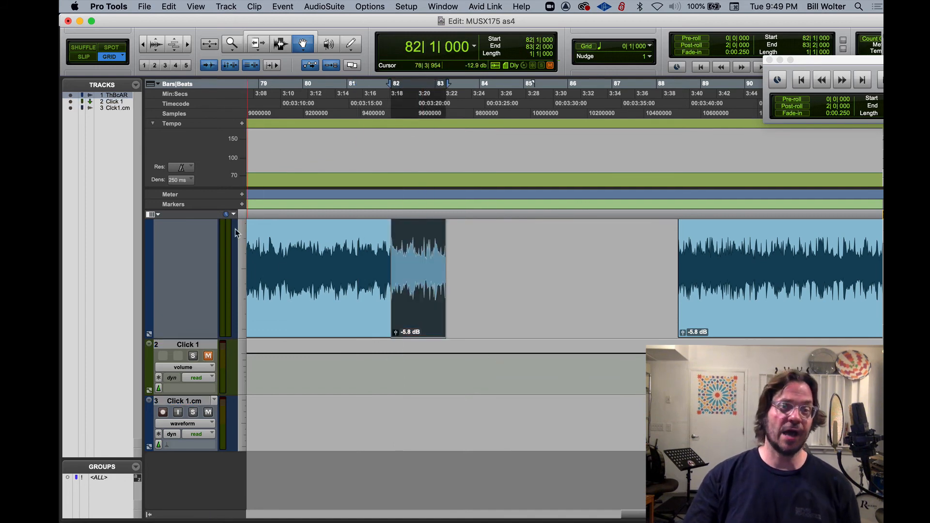
key("space")
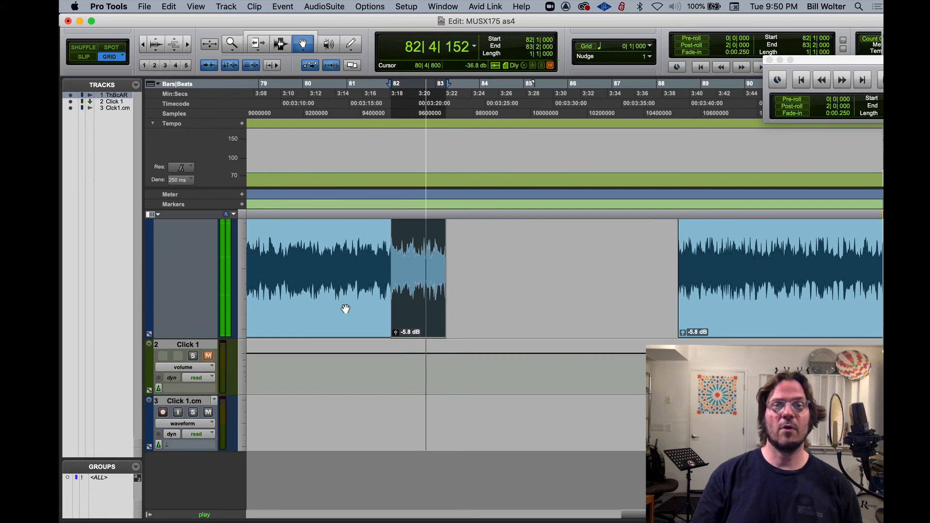
key("space")
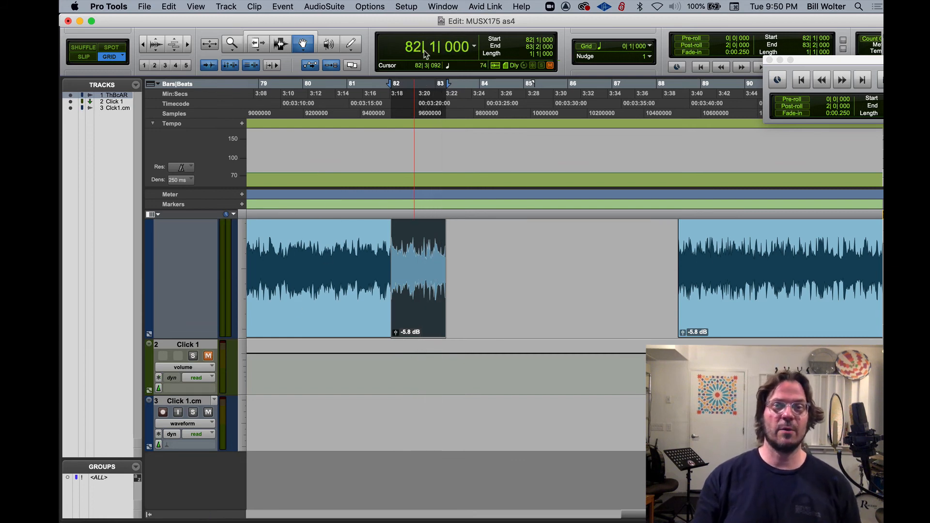
Insert a 5/4 meter change at 82|1|000, snapped to the bar
left_click(242, 194)
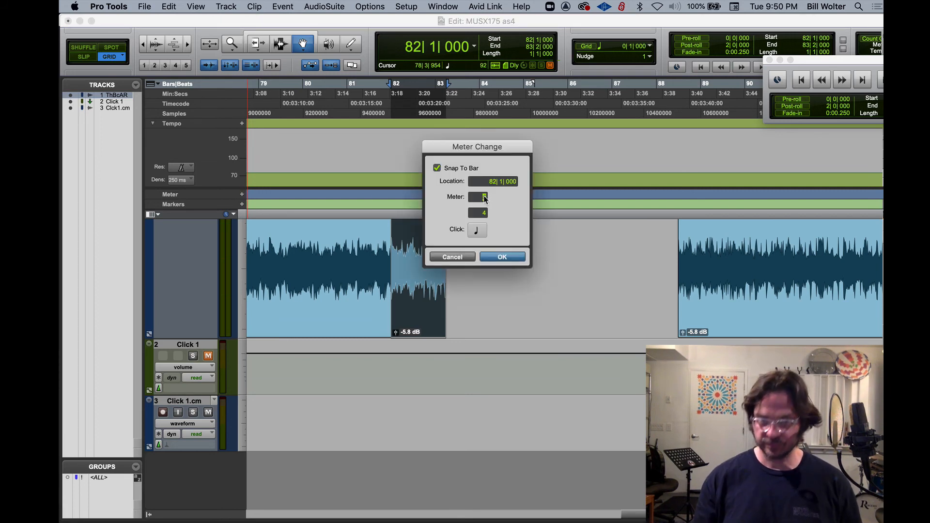
type("5")
key("Return")
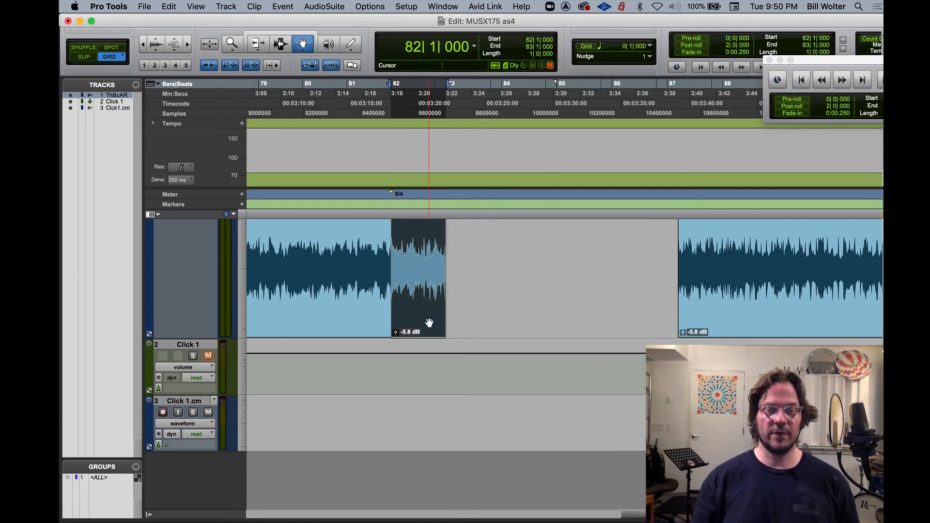
Duplicate the five-beat clip at bar 82 three times
key("super+d")
key("super+d")
key("super+d")
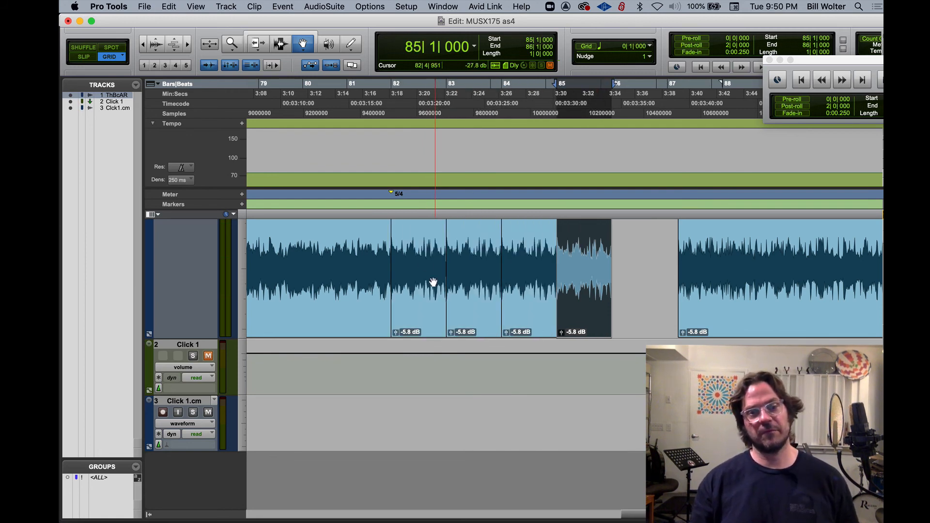
Move the remaining audio to 86|1|000 and insert a 4/4 meter change there, snapped to the bar
left_click_drag(737, 297, 649, 290)
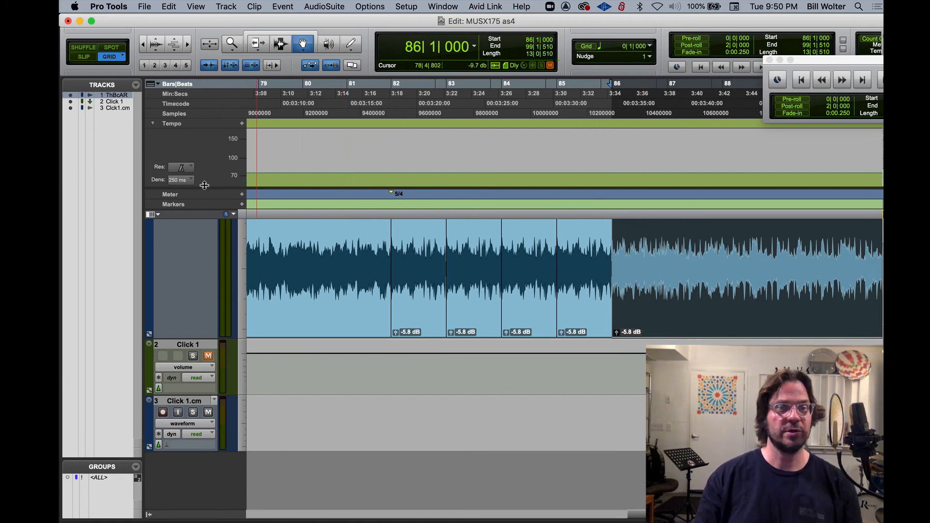
left_click(242, 194)
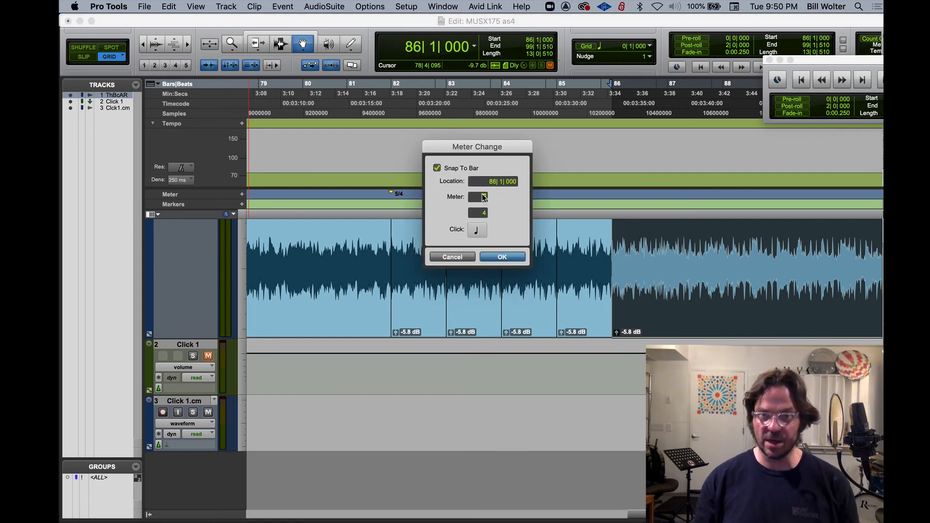
key("Escape")
Add a marker named "elongate" at 82|1|000, at the start of the first five-beat clip
left_click(413, 324)
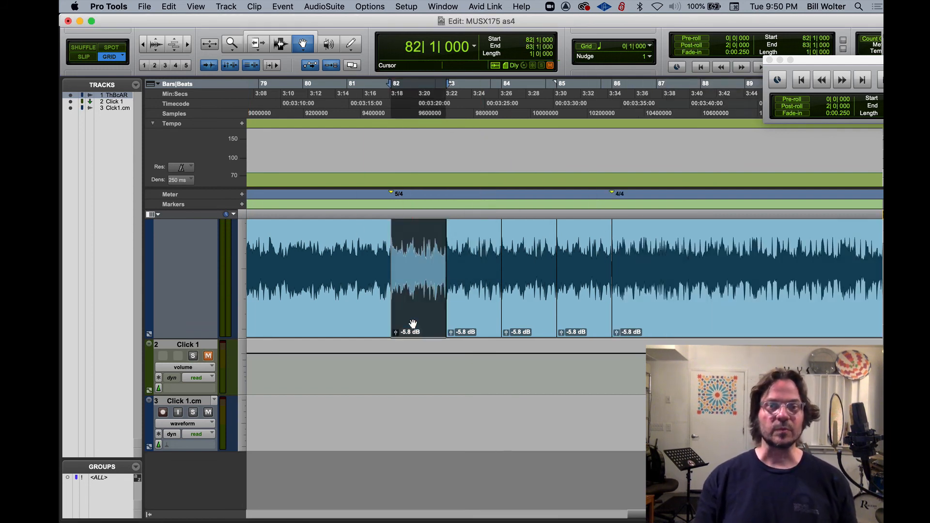
key("KP_Enter")
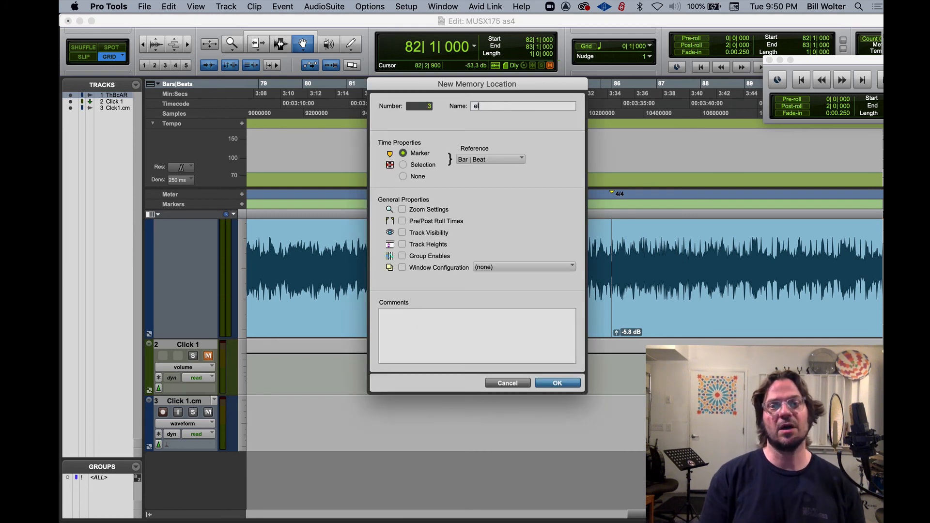
type("elongate")
key("Return")
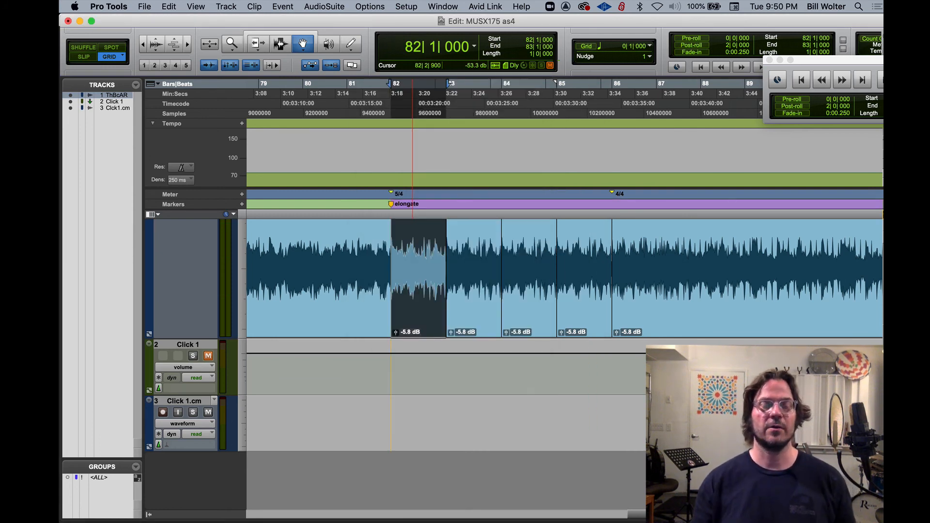
Open the Memory Locations list and recall the "truncated" marker followed by the "double time" marker
key("r")
key("r")
key("r")
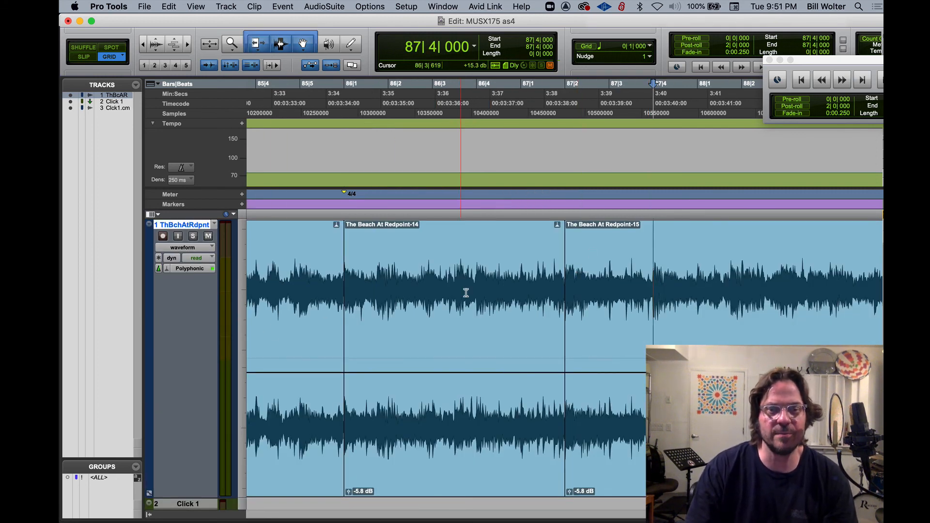
scroll(466, 293, "left", 15)
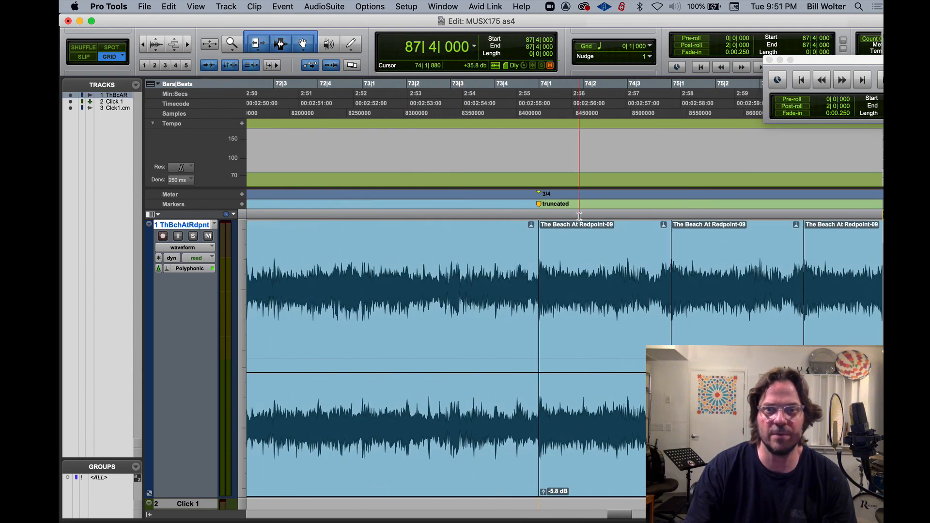
key("r")
key("r")
key("r")
key("r")
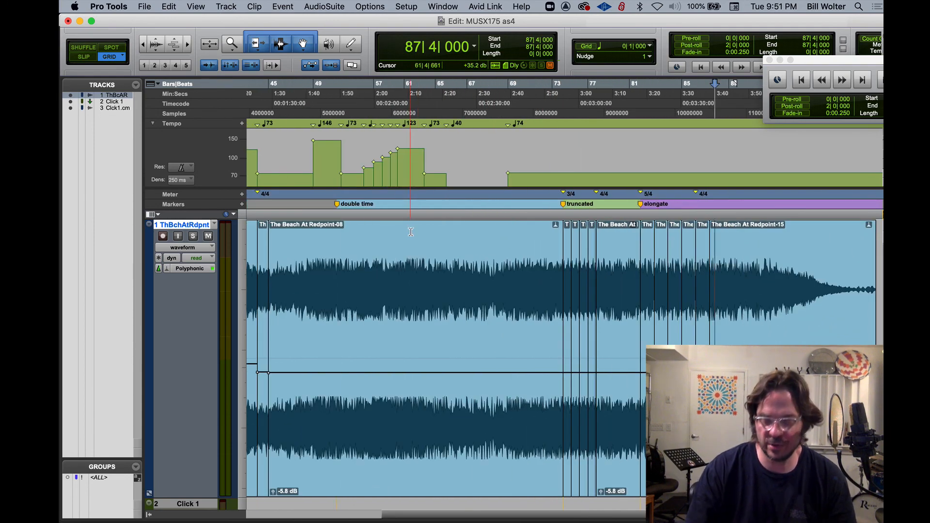
key("super+5")
left_click(334, 307)
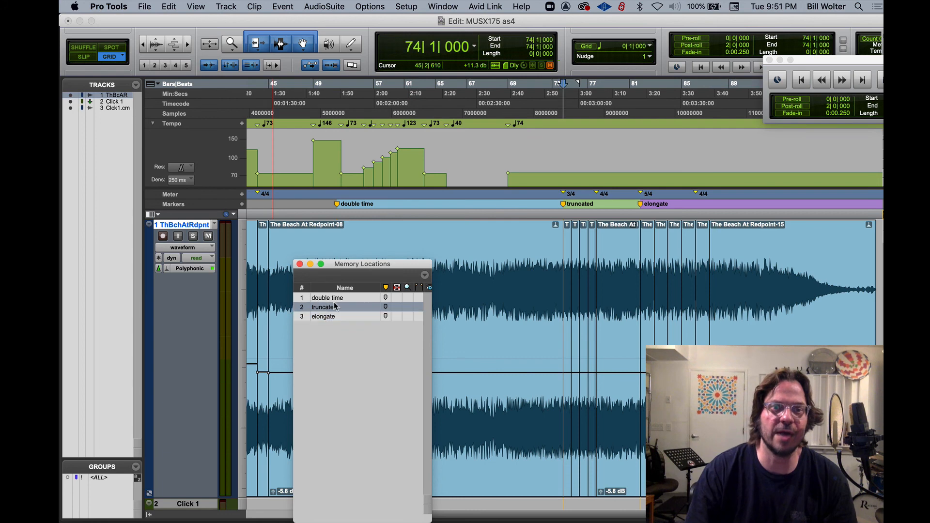
left_click(333, 298)
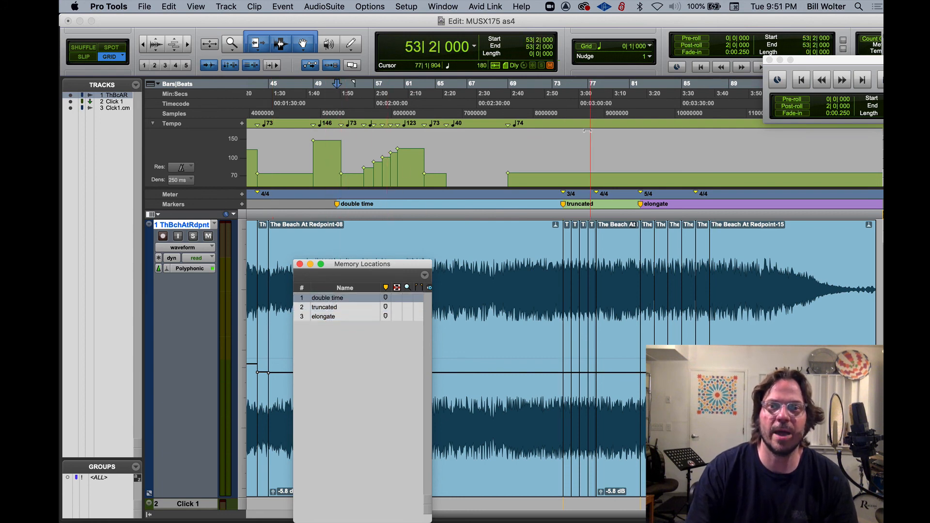
Add a marker named "half time" at 66|1|000, where the tempo changes to 40
scroll(453, 154, "down", 3)
left_click(448, 107)
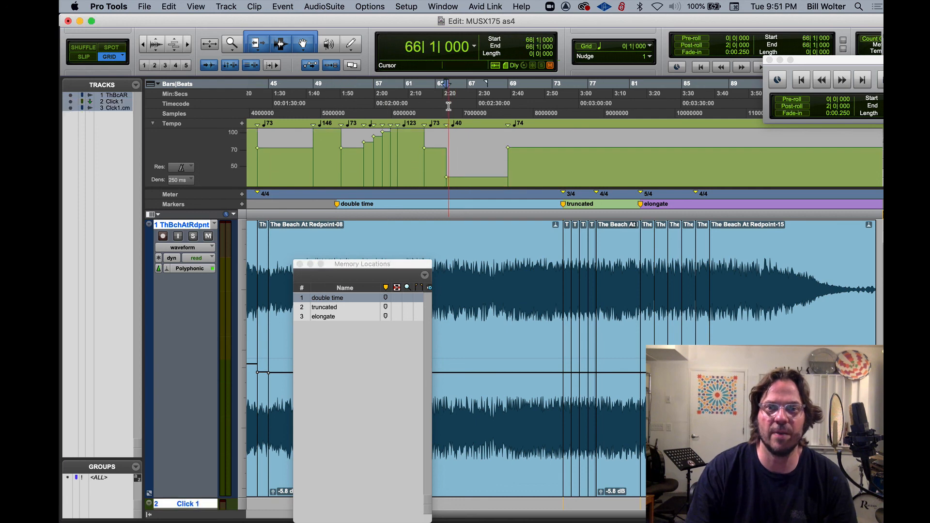
key("KP_Enter")
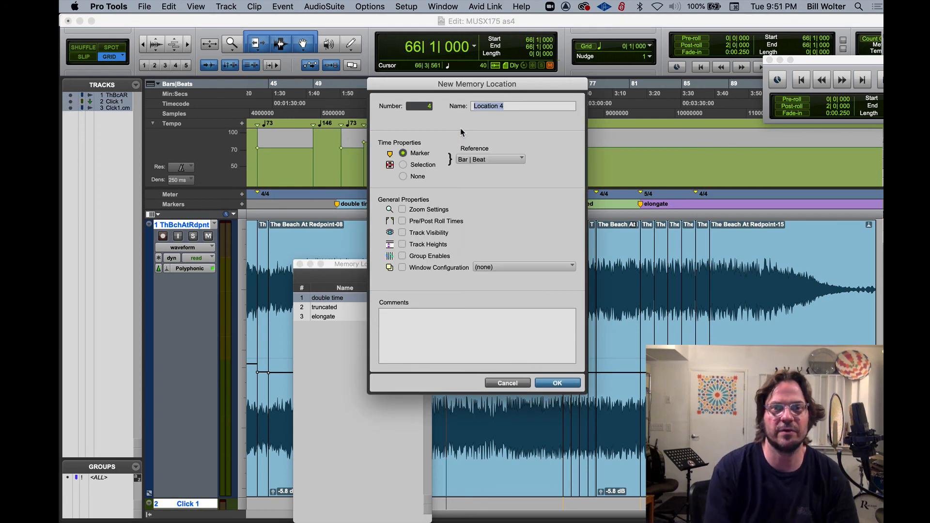
type("half time")
key("Return")
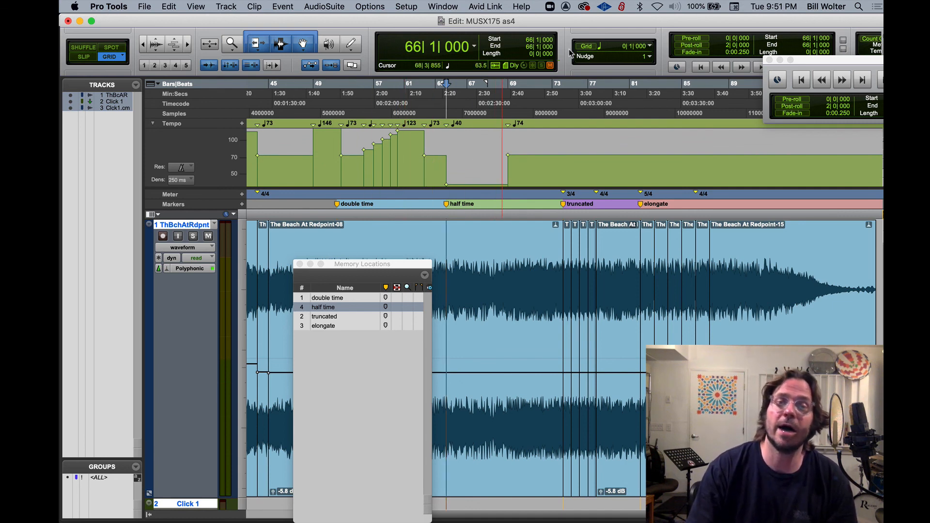
Close the Memory Locations list and look over the tracks
scroll(467, 165, "down", 2)
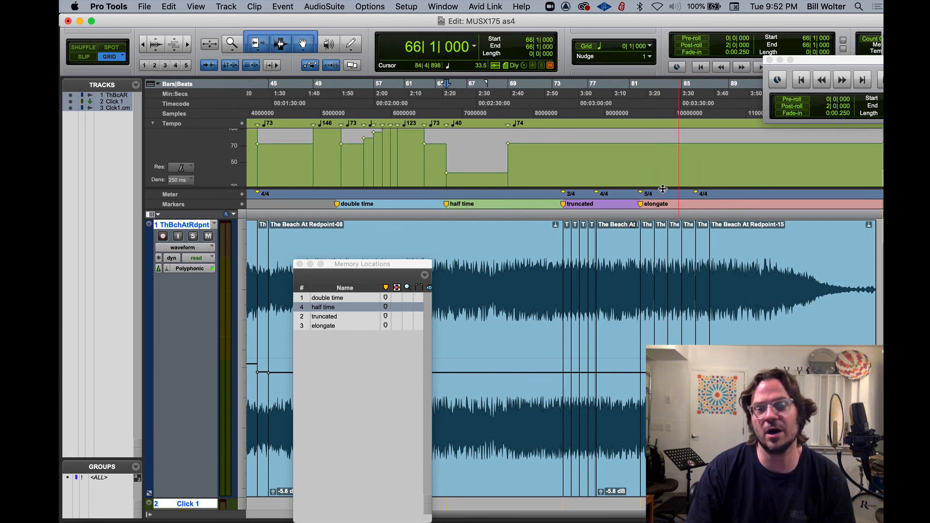
left_click(299, 264)
scroll(766, 278, "down", 5)
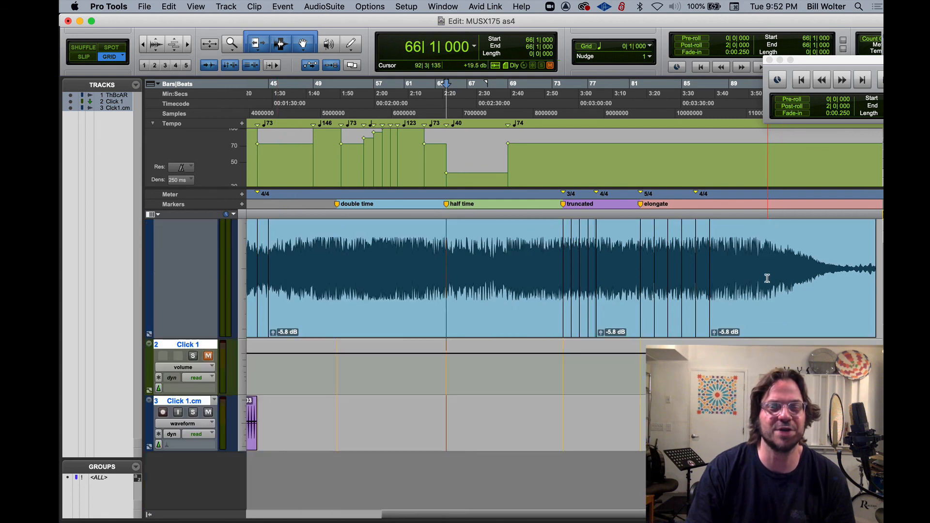
scroll(766, 278, "up", 5)
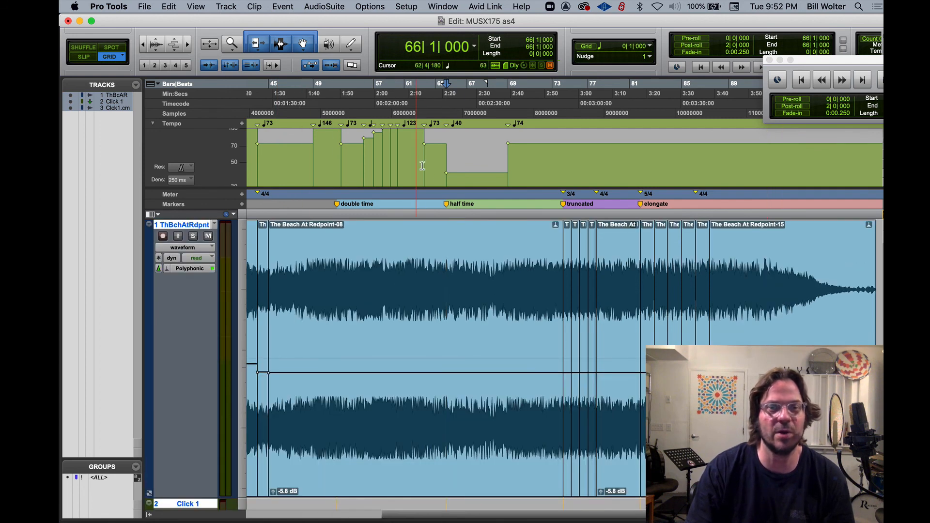
Show the first audio track in warp view and examine its warp markers around 65|2|000
left_click(184, 250)
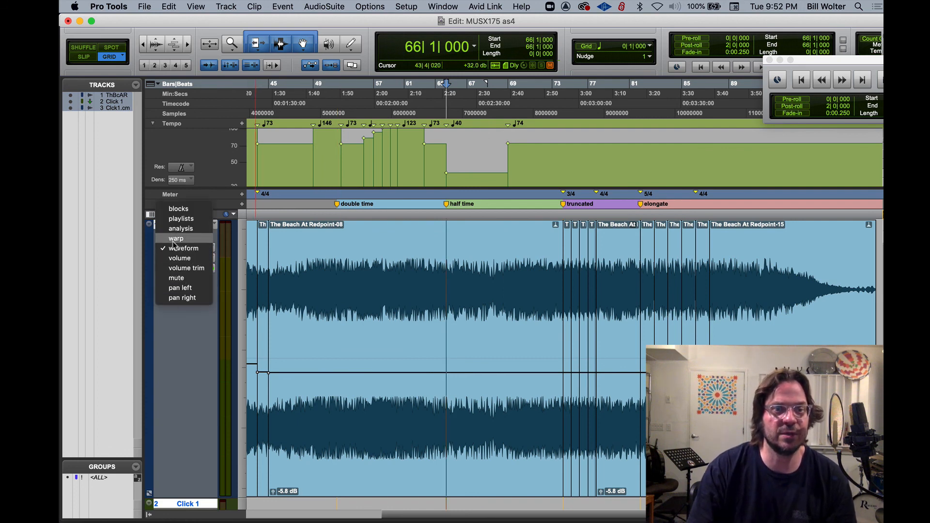
left_click(176, 238)
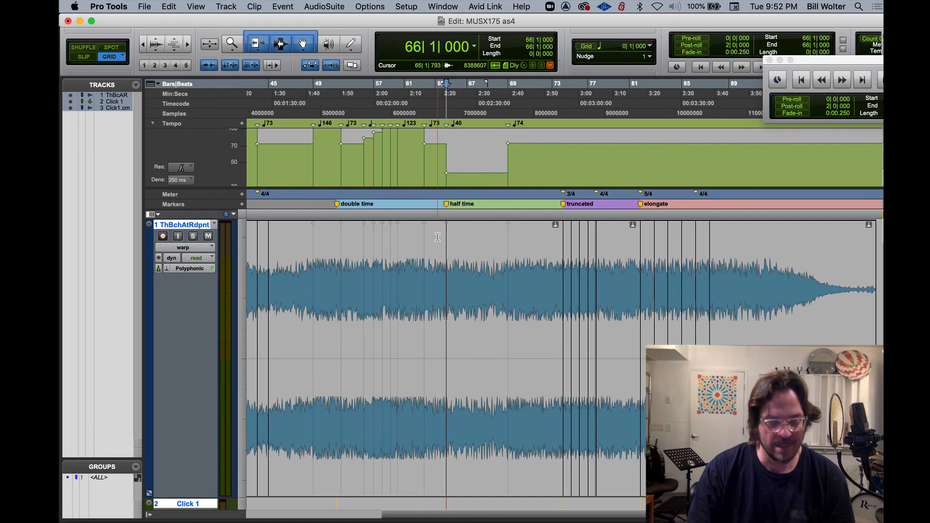
left_click(437, 237)
key("super+bracketright")
key("super+bracketright")
key("super+bracketright")
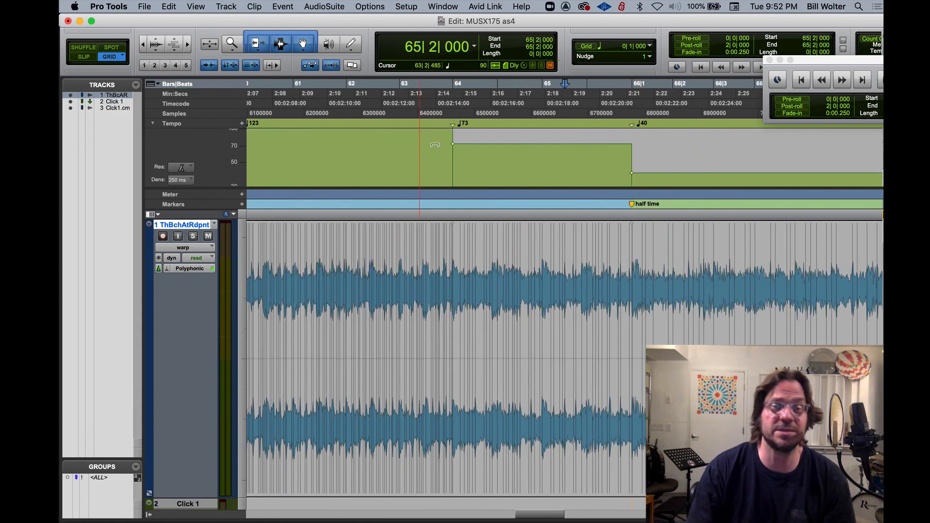
key("super+bracketleft")
key("super+bracketleft")
key("super+bracketleft")
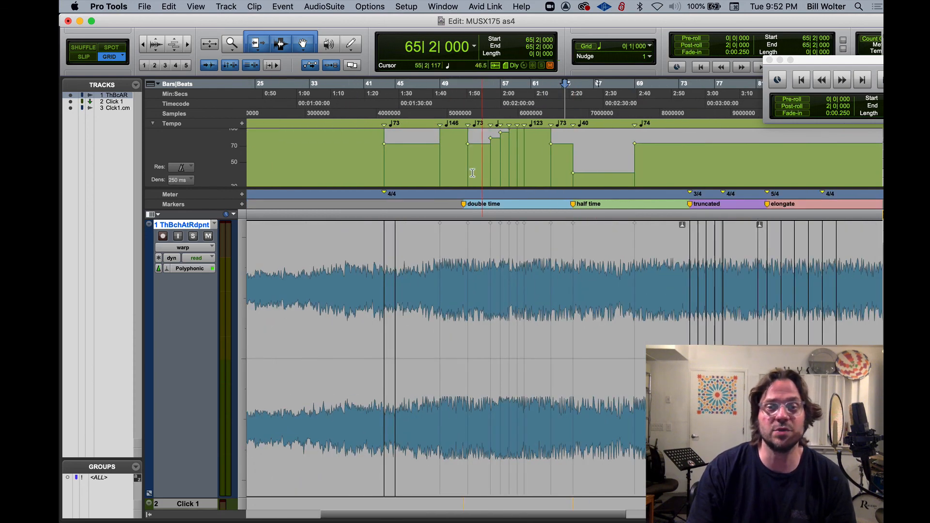